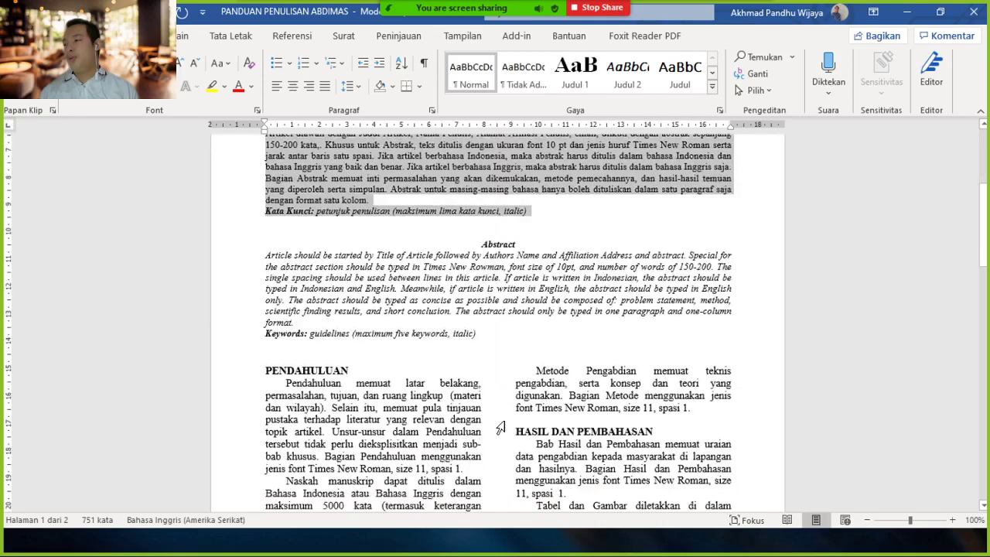
Review the article template's figures, acknowledgements and Daftar Pustaka section
scroll(499, 428, down, 10)
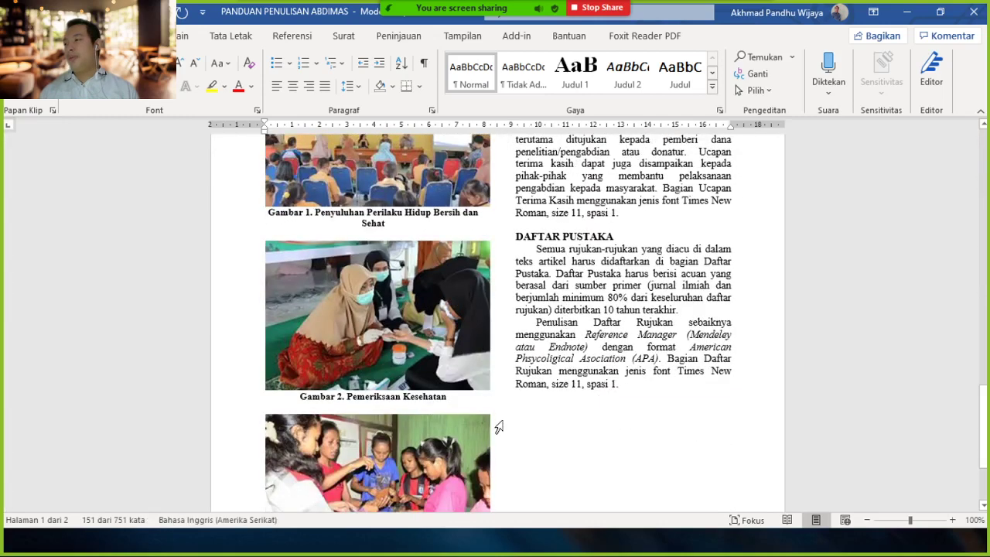
scroll(499, 428, down, 4)
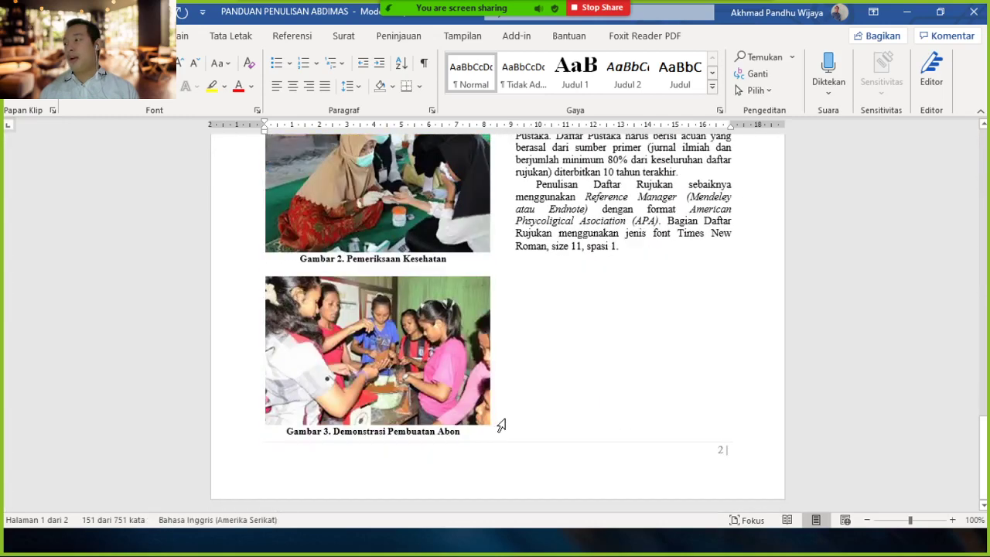
scroll(502, 425, up, 5)
drag(623, 420, 536, 285)
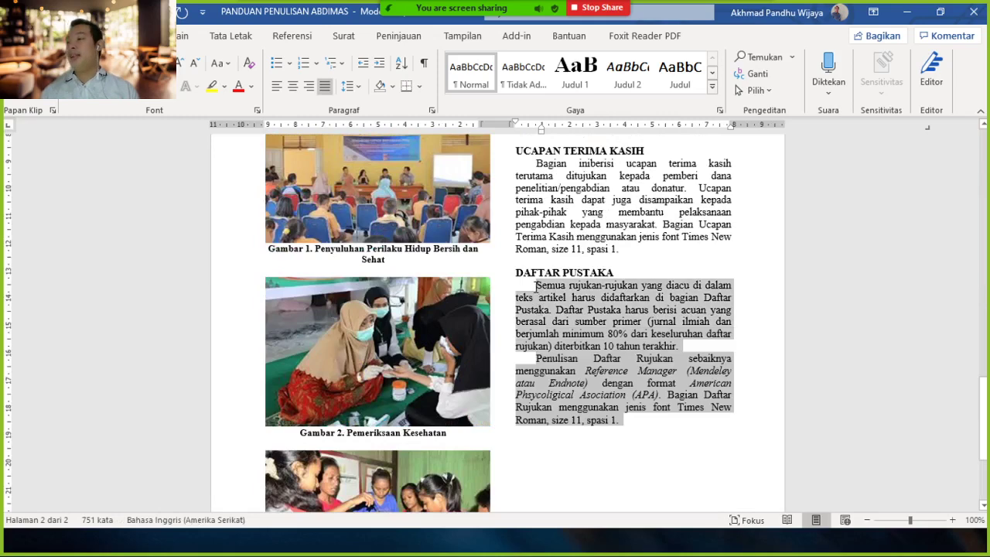
click(571, 335)
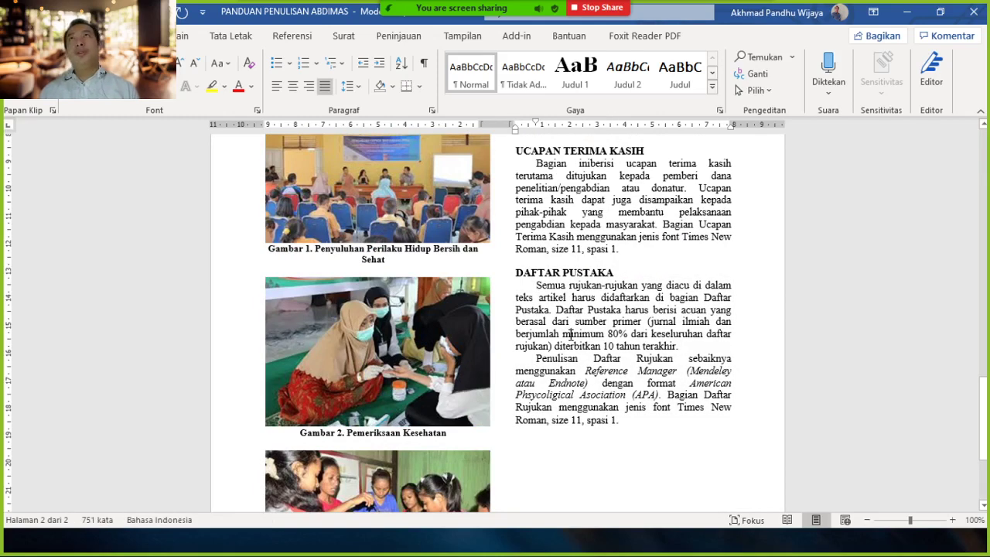
scroll(570, 334, up, 8)
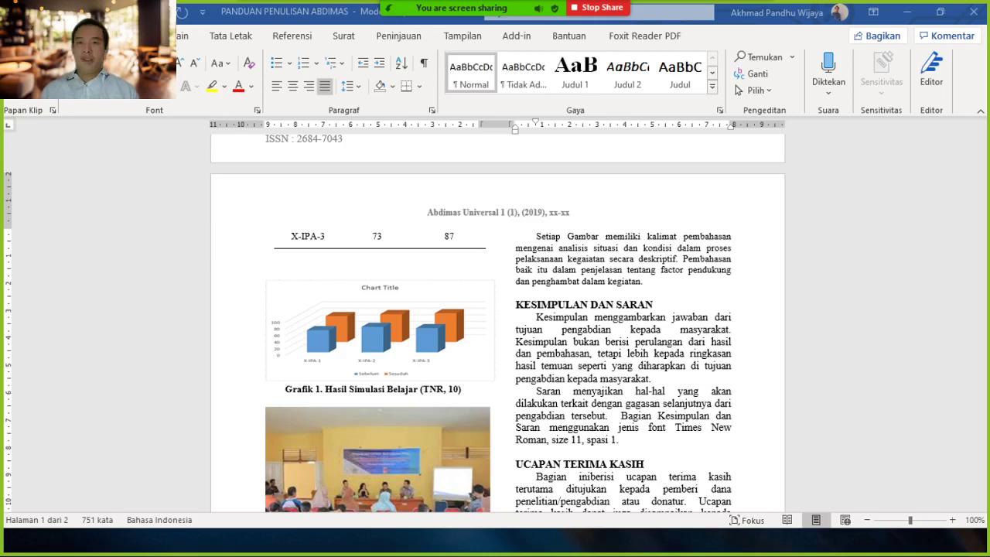
Switch to the Absensi Daring S1 Kep Reg 12AB workbook in Excel and maximize its window
key(alt+Tab)
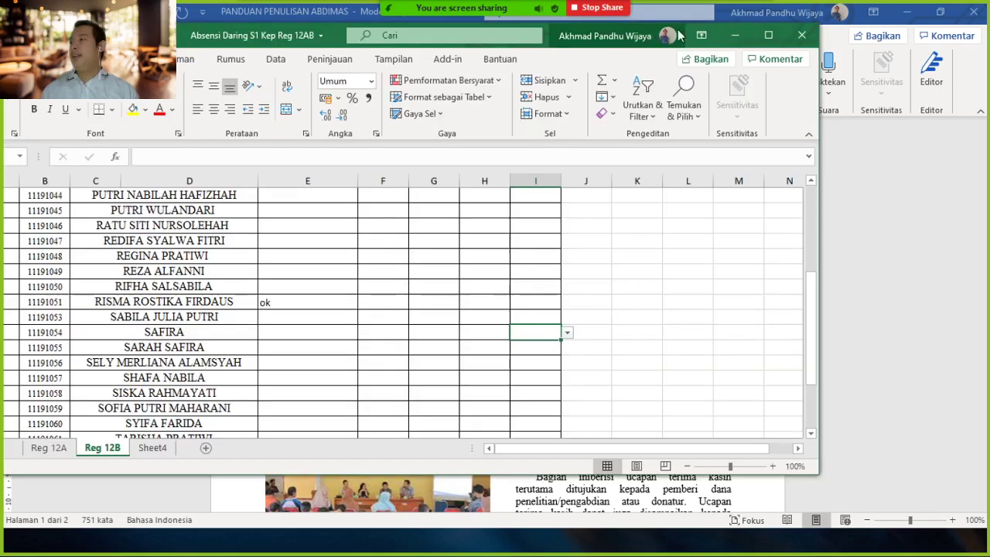
click(765, 35)
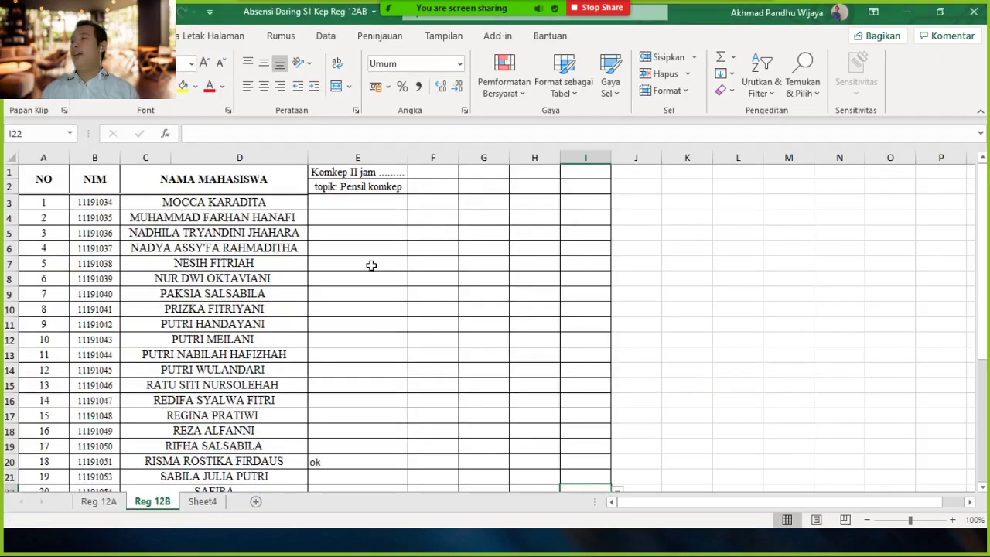
Merge and center cells E3 and E4 beside the first two students on the Reg 12B sheet
click(120, 215)
click(342, 205)
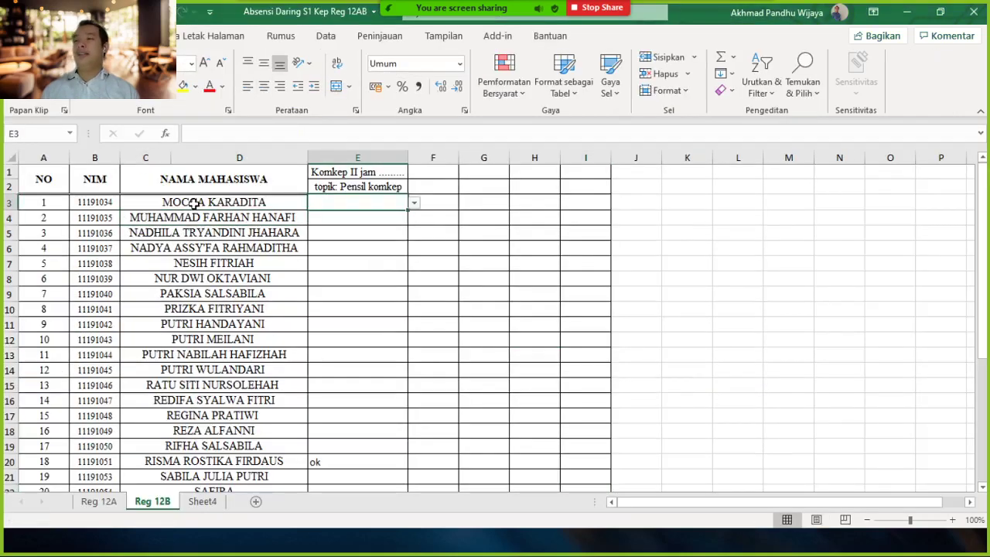
click(189, 217)
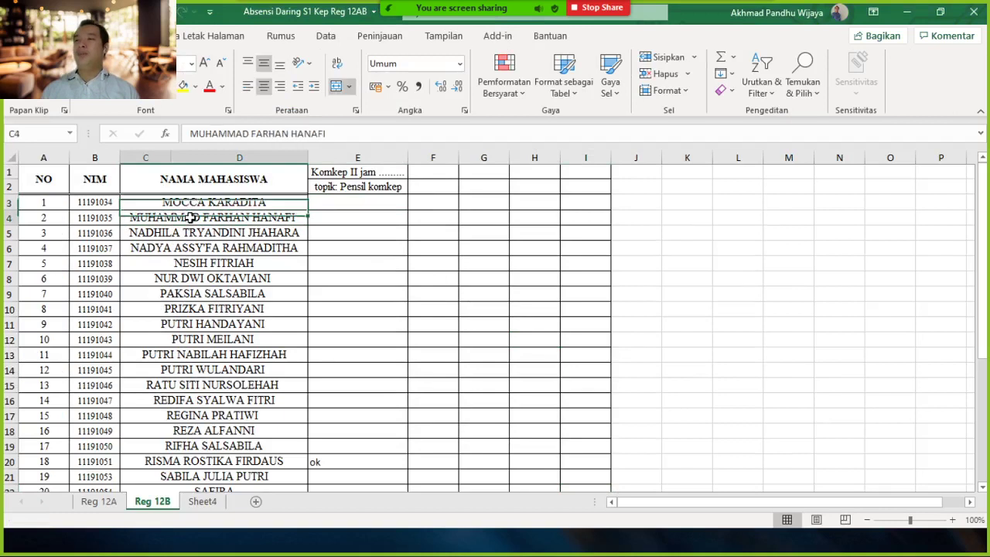
click(275, 202)
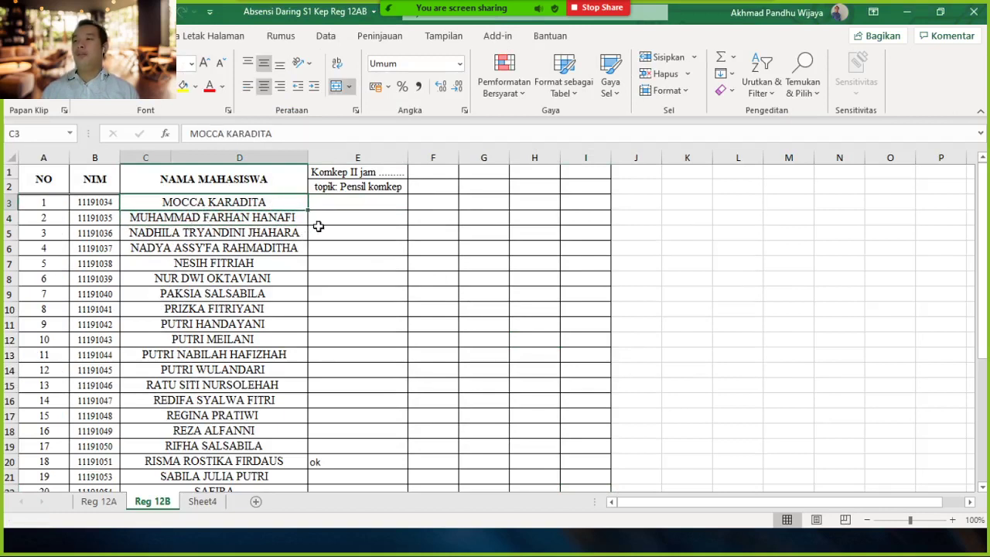
click(267, 218)
drag(320, 206, 347, 213)
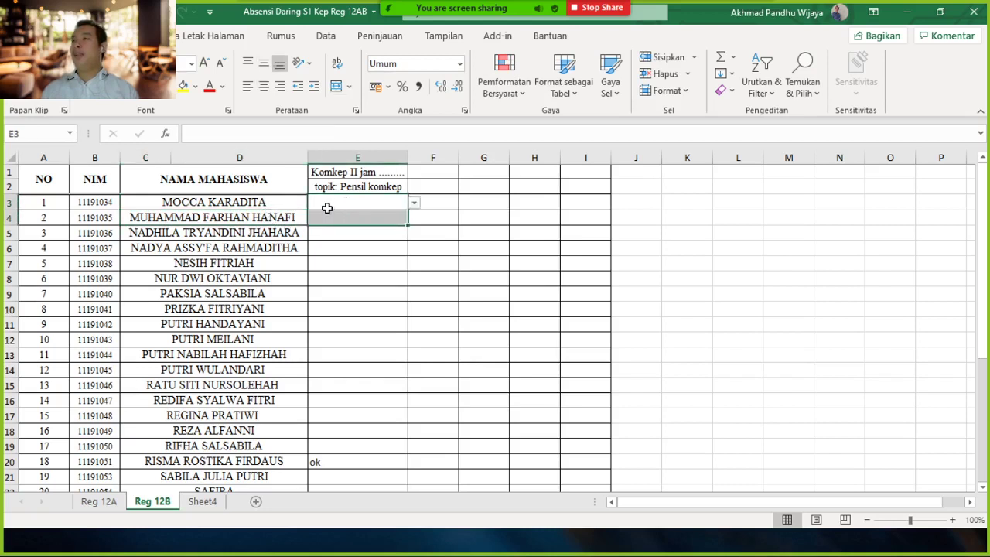
click(336, 86)
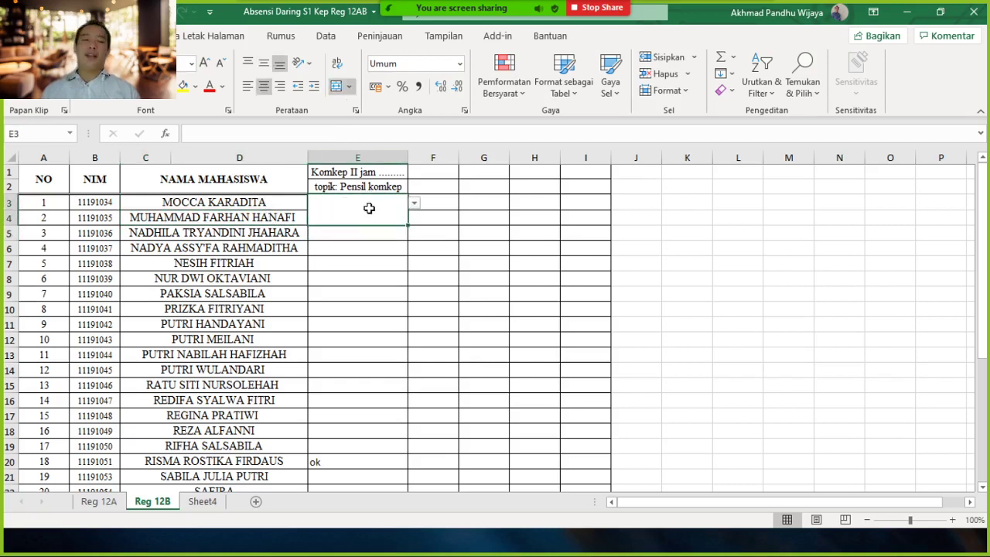
Try to enter 1 in the merged cell E3:E4
text(1)
key(Return)
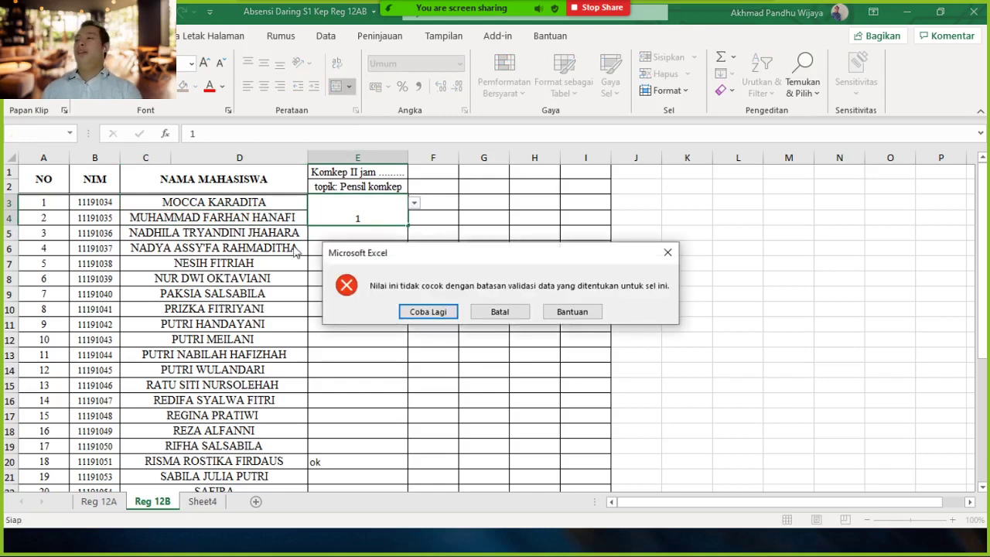
click(437, 311)
key(Return)
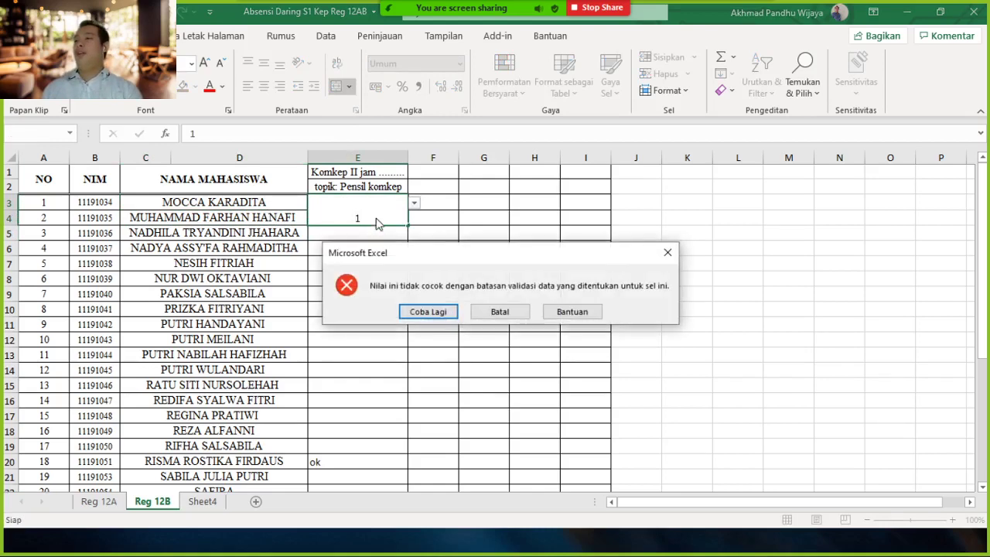
click(499, 311)
click(440, 224)
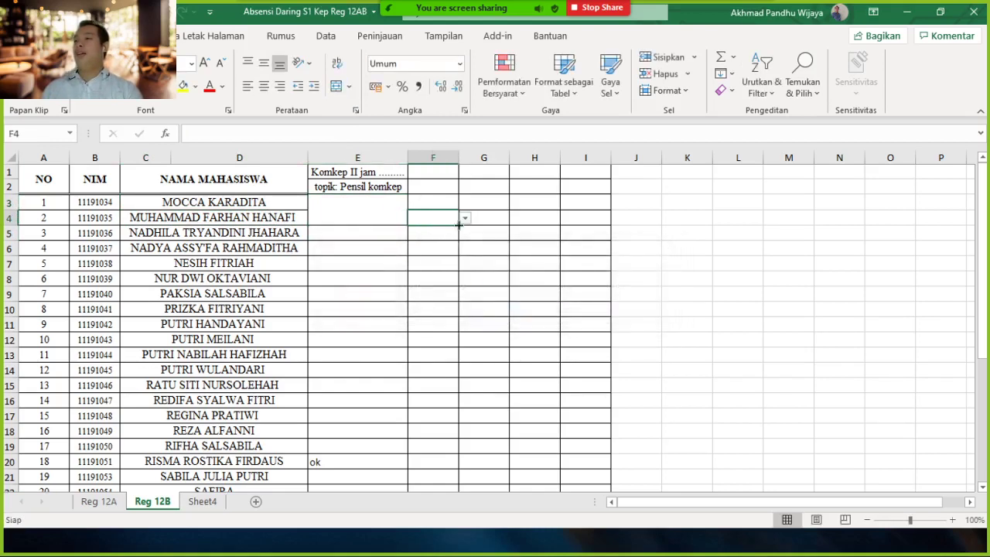
click(522, 224)
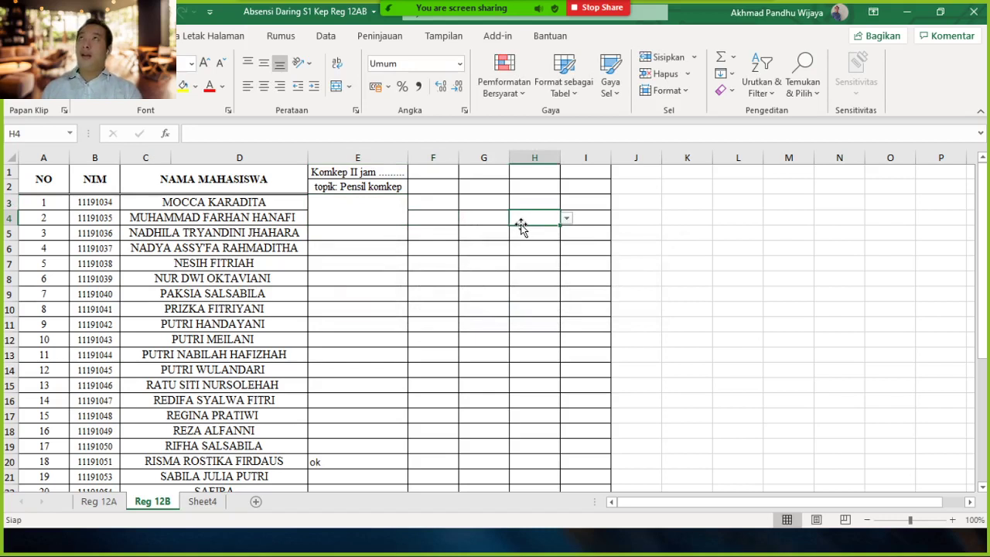
click(382, 206)
click(596, 230)
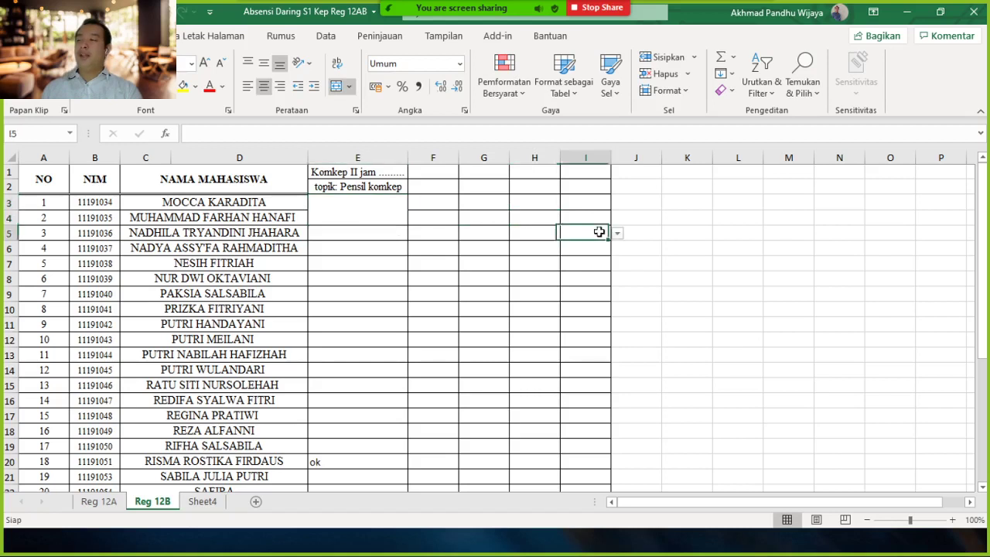
click(679, 210)
click(165, 202)
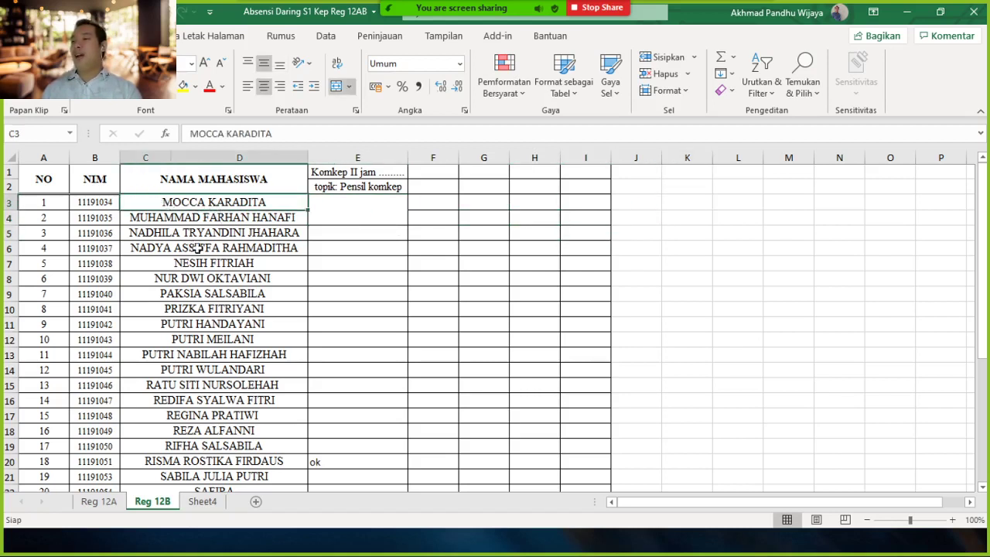
scroll(198, 249, down, 3)
scroll(199, 249, up, 3)
Start a grouping table beside the attendance list with the headings Nama in K2 and Kelompok in L2
click(649, 229)
click(672, 230)
click(677, 217)
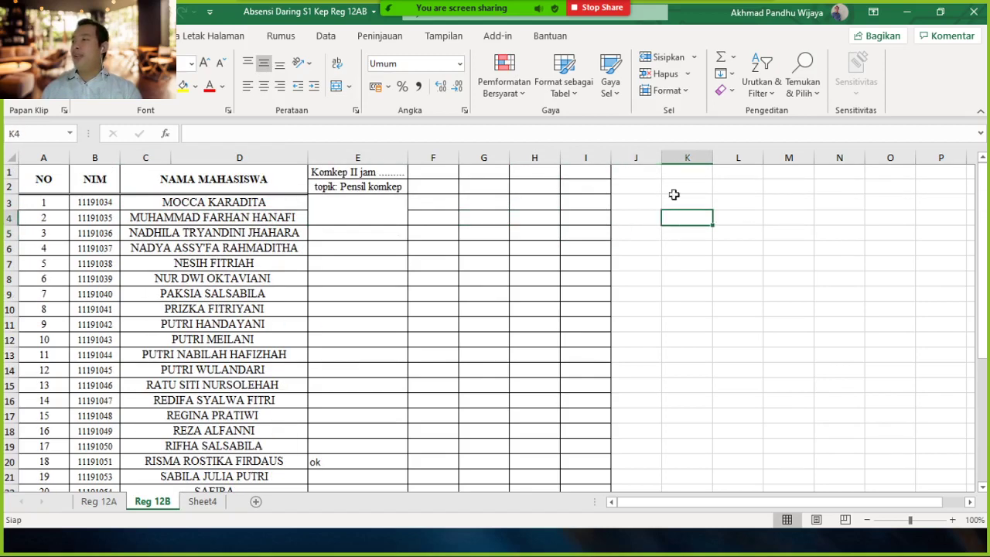
click(677, 202)
click(678, 185)
text(Nama)
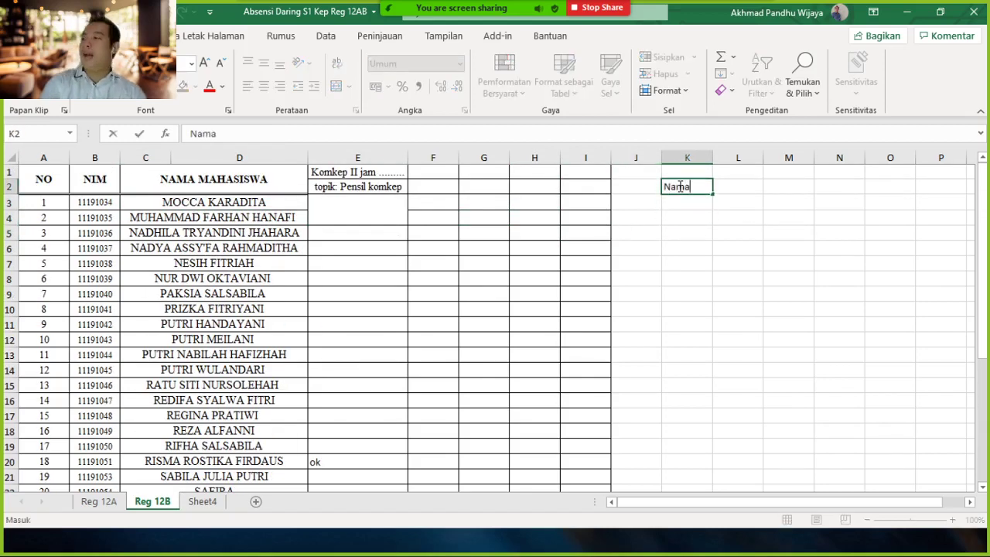
key(Tab)
text(Ke)
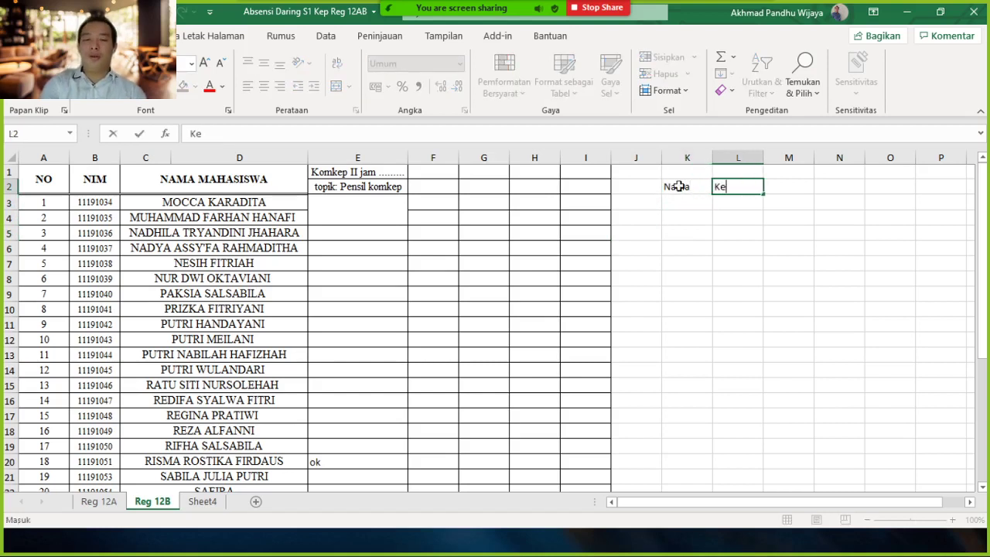
text(lompok)
key(Return)
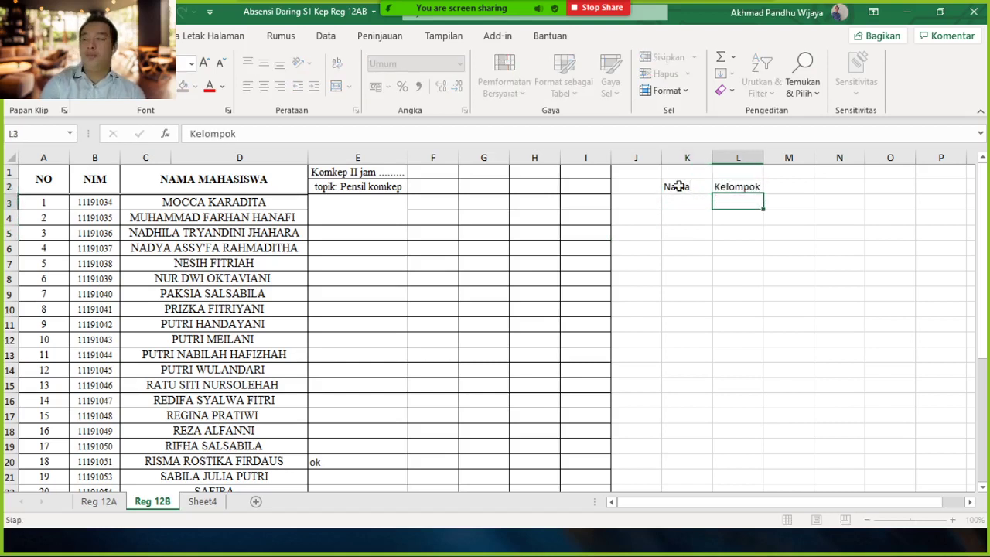
Copy the first student's name from C3 into K3 and fit column K to its width
click(187, 217)
click(165, 203)
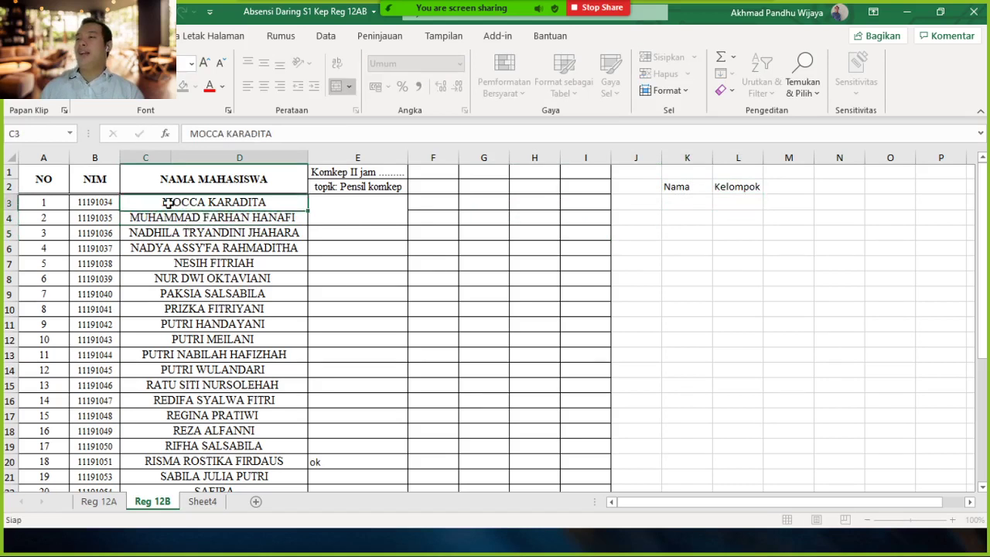
double_click(165, 202)
drag(174, 203, 262, 203)
key(ctrl+c)
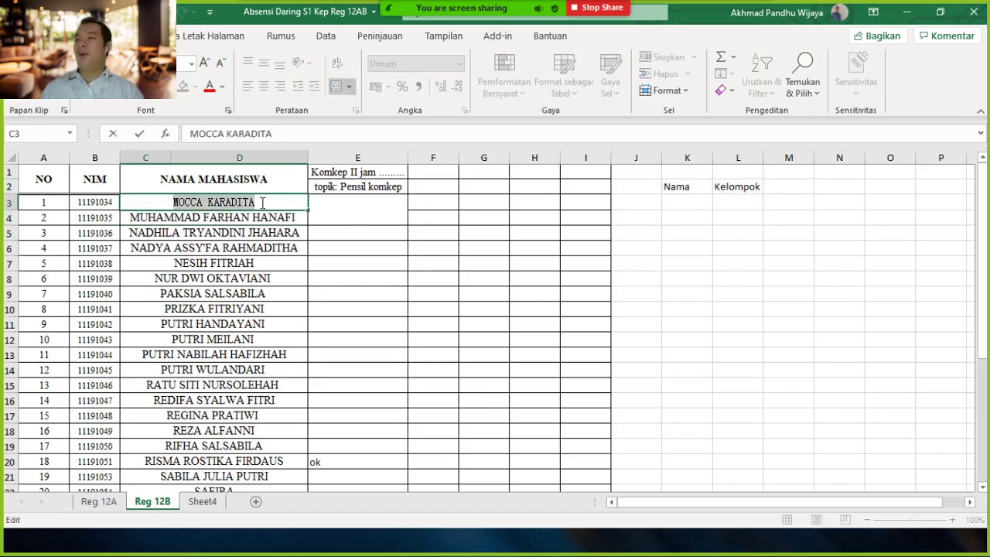
click(620, 249)
click(684, 203)
key(ctrl+v)
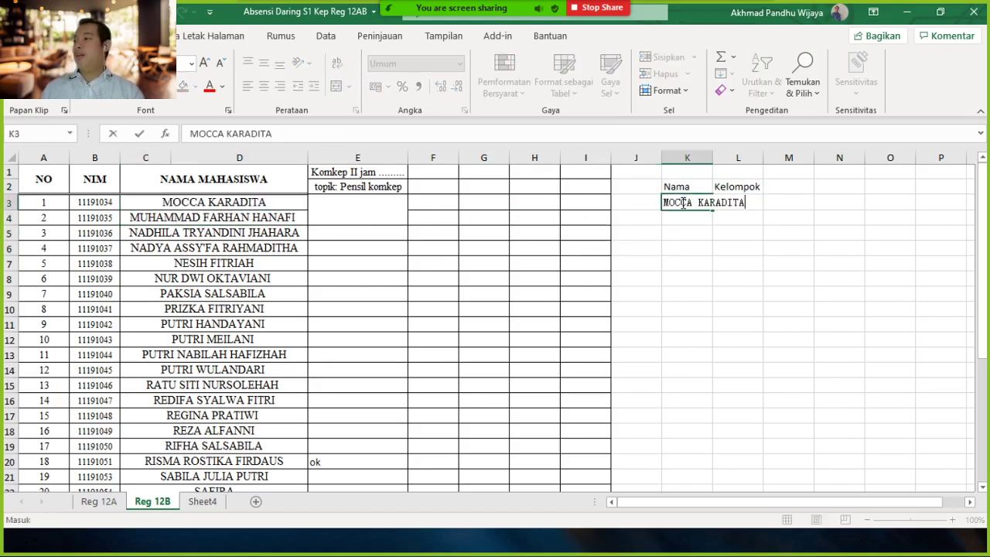
click(707, 158)
double_click(711, 163)
click(714, 232)
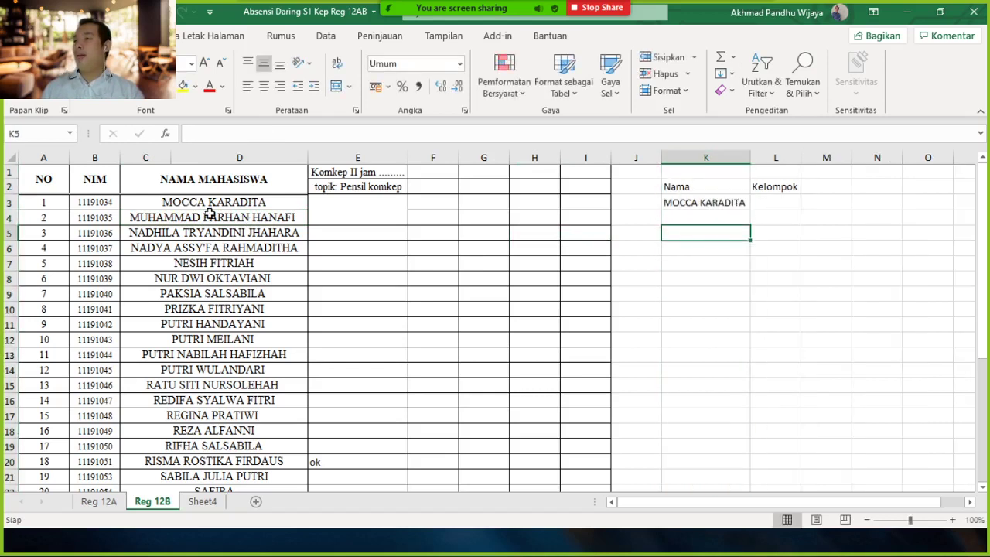
Copy the second student's name from C4 into K4 and refit column K to the longer name
click(165, 219)
double_click(152, 218)
drag(152, 219, 290, 220)
key(ctrl+c)
double_click(705, 218)
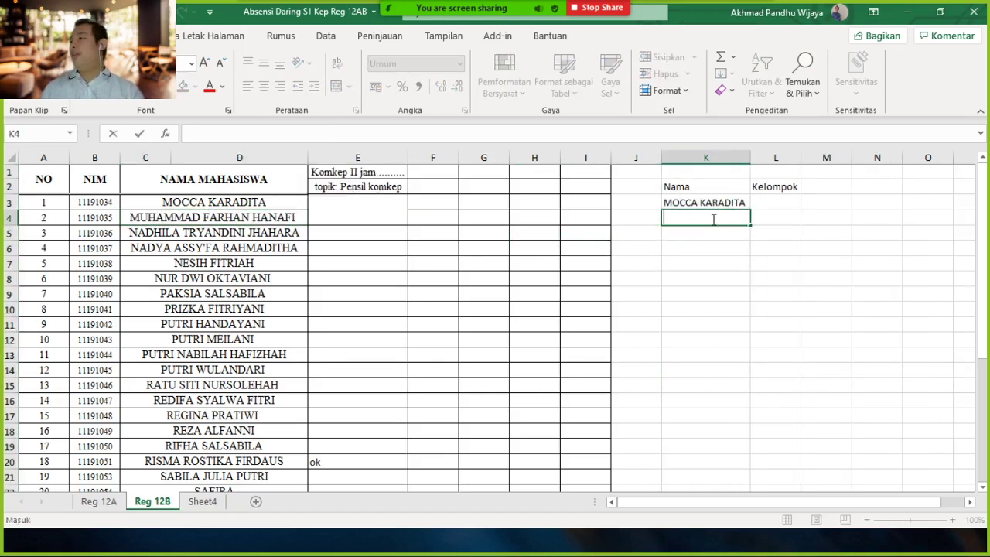
key(ctrl+v)
click(708, 248)
double_click(750, 158)
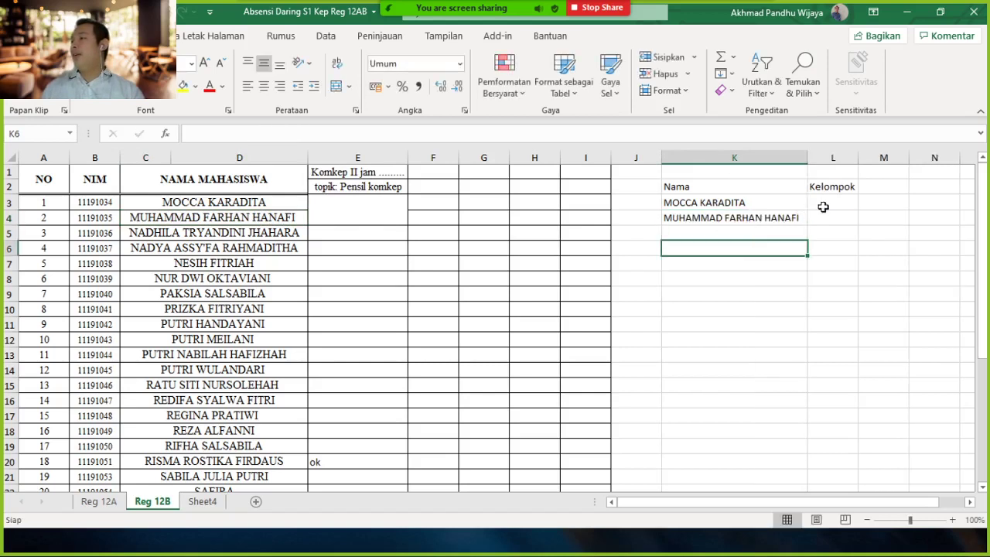
Merge and center L3 and L4 under Kelompok and enter group number 1 for the two students
drag(825, 204, 824, 219)
click(337, 86)
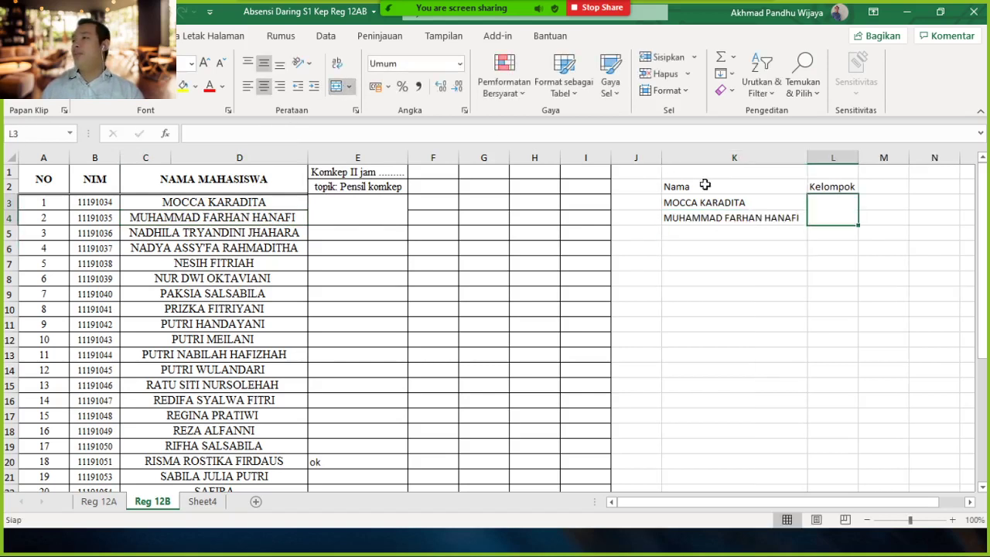
key(F2)
text(1)
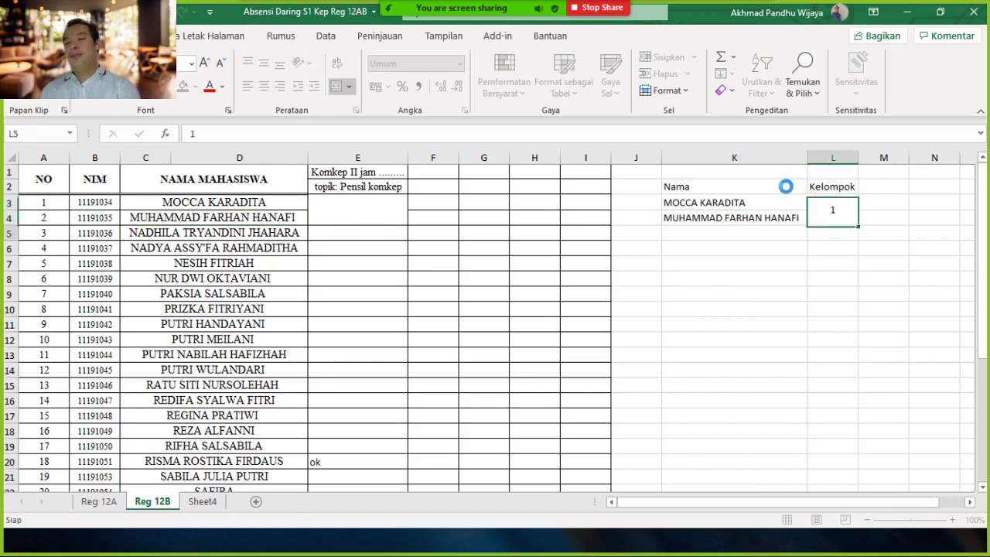
click(762, 261)
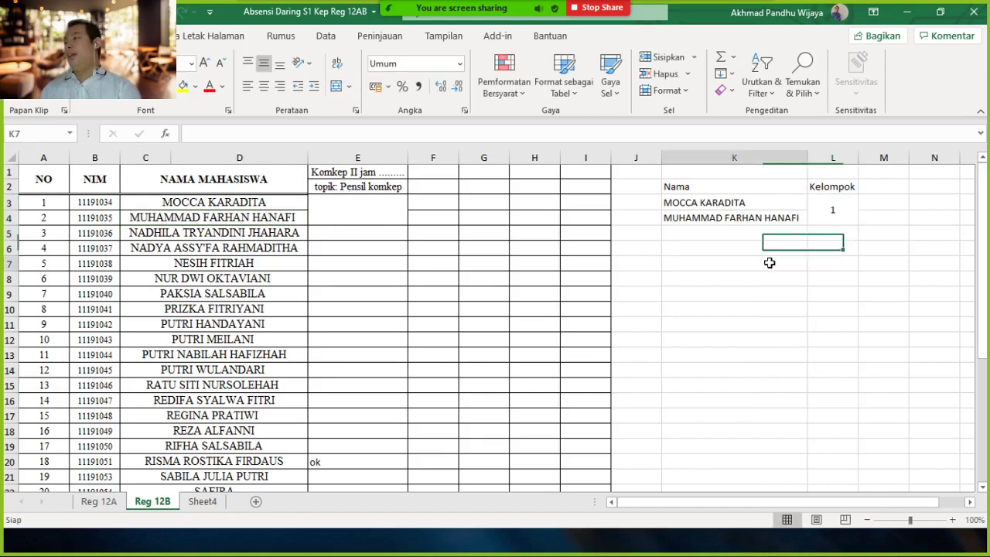
Copy the fifth student's name from C7 into K5 under Nama
double_click(177, 264)
drag(266, 266, 173, 263)
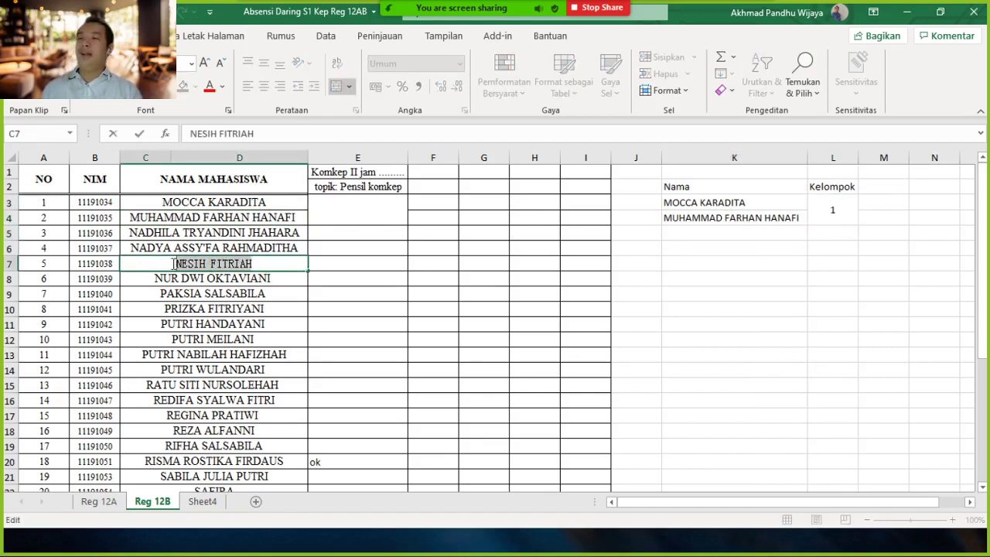
key(ctrl+c)
click(752, 233)
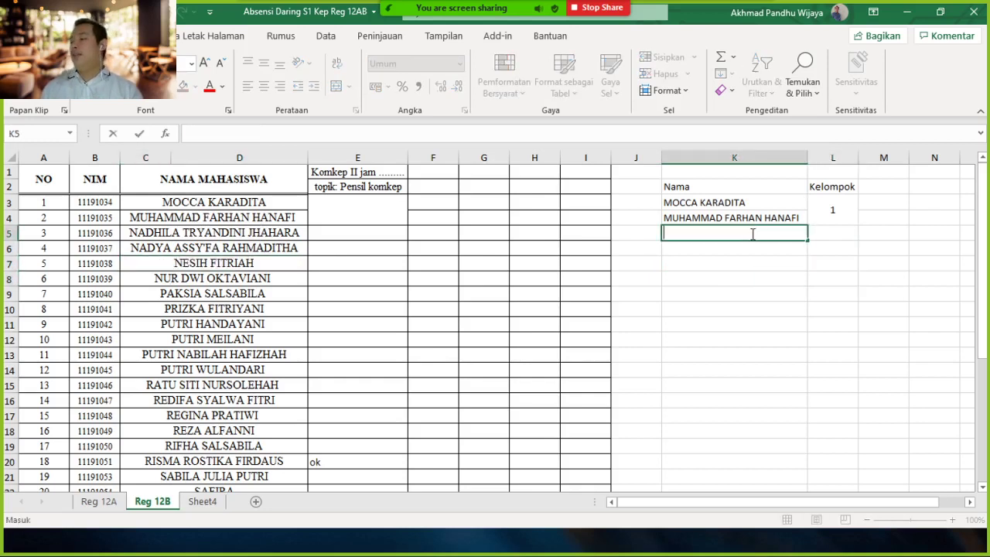
double_click(752, 234)
key(ctrl+v)
click(752, 293)
Copy the sixth student's name from C8 into K6 under Nama
double_click(210, 277)
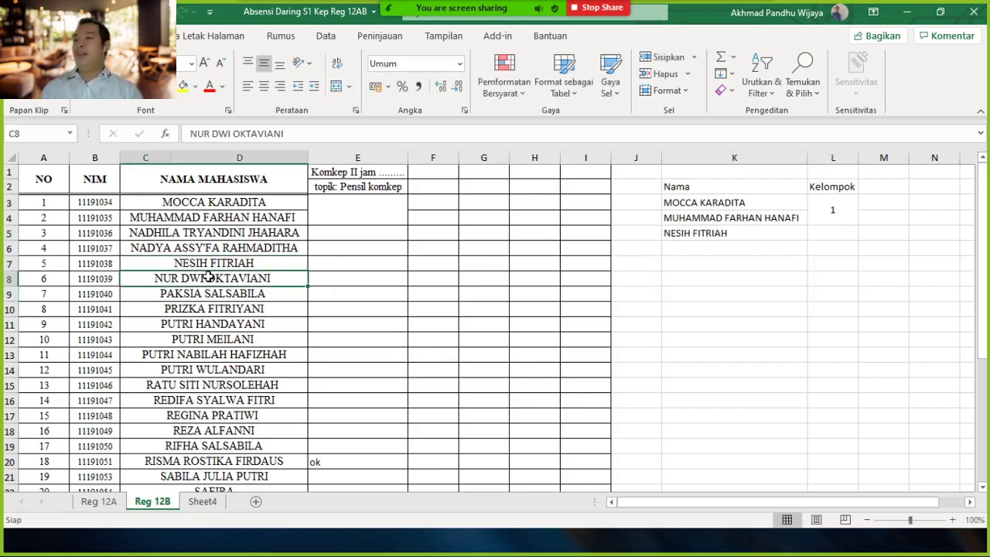
drag(265, 277, 152, 276)
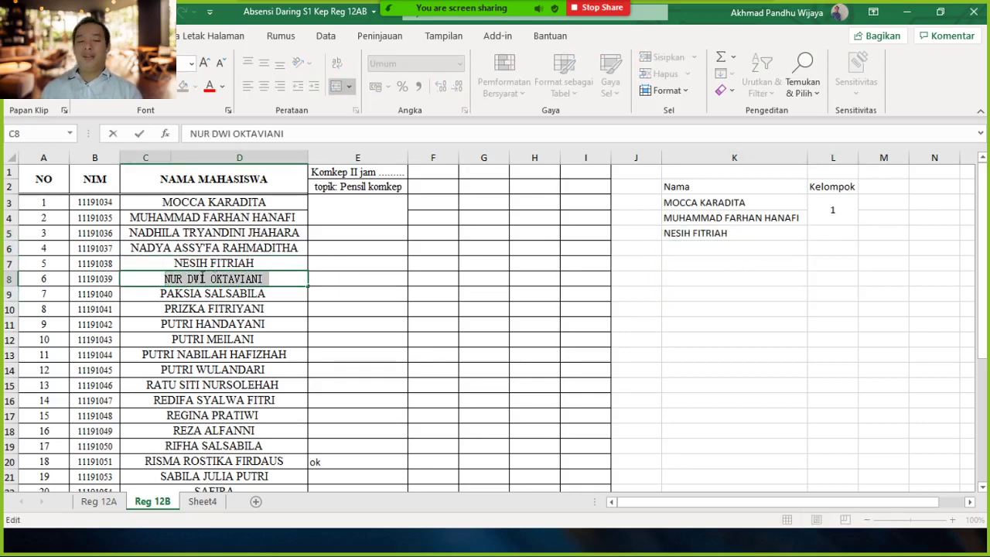
click(711, 276)
click(737, 252)
double_click(737, 252)
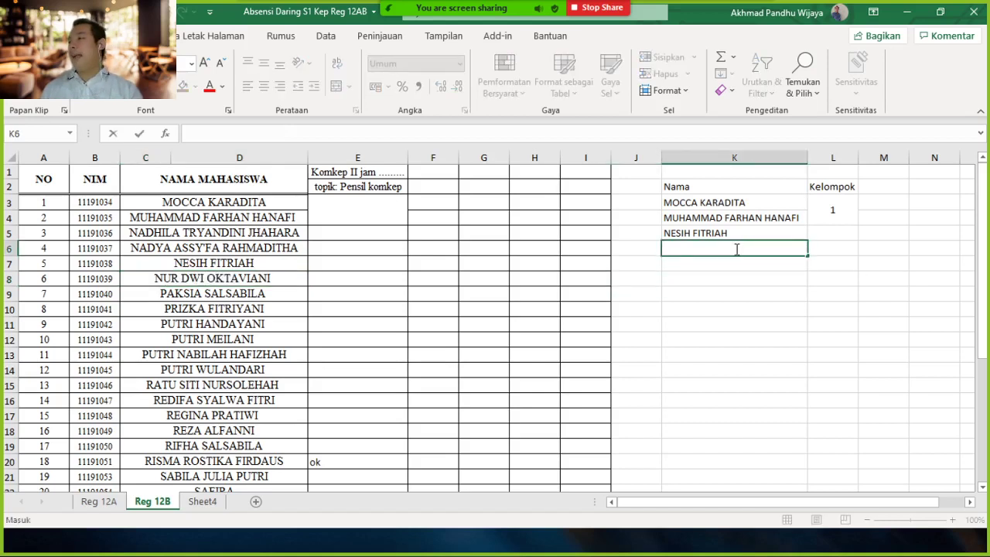
key(ctrl+v)
click(751, 295)
Merge and center L5 and L6 under Kelompok and enter group number 2
drag(828, 233, 828, 248)
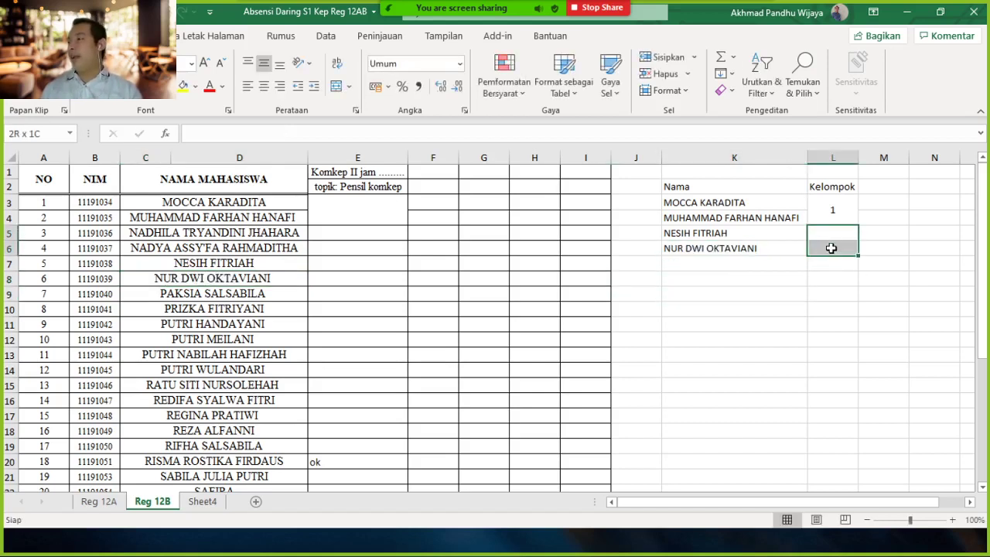
click(336, 86)
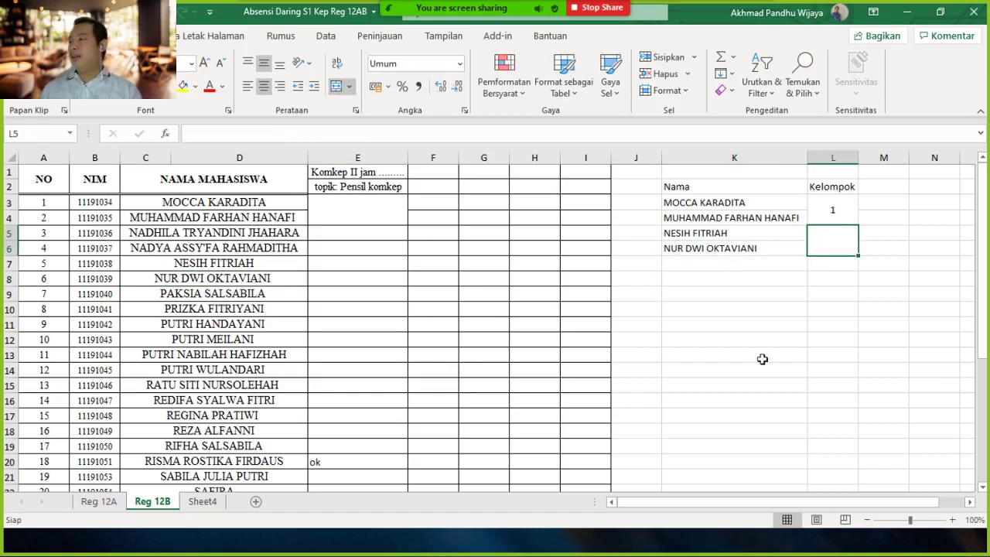
click(832, 379)
click(836, 242)
text(2)
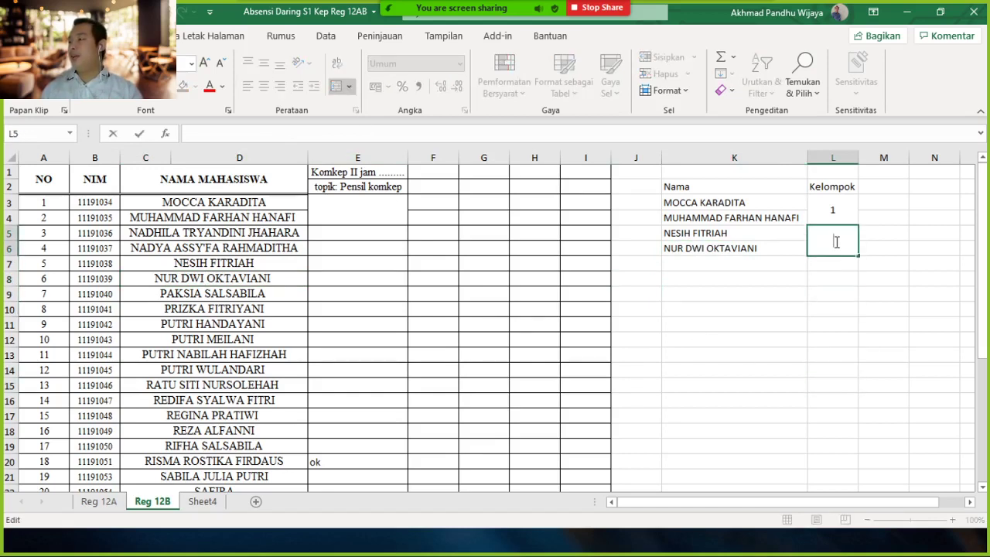
click(835, 308)
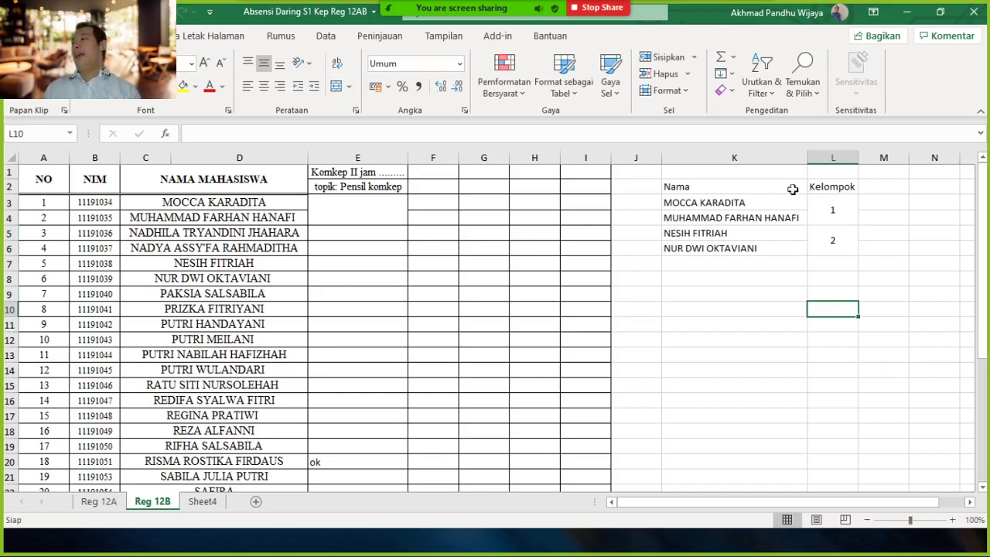
click(860, 252)
click(823, 262)
click(838, 202)
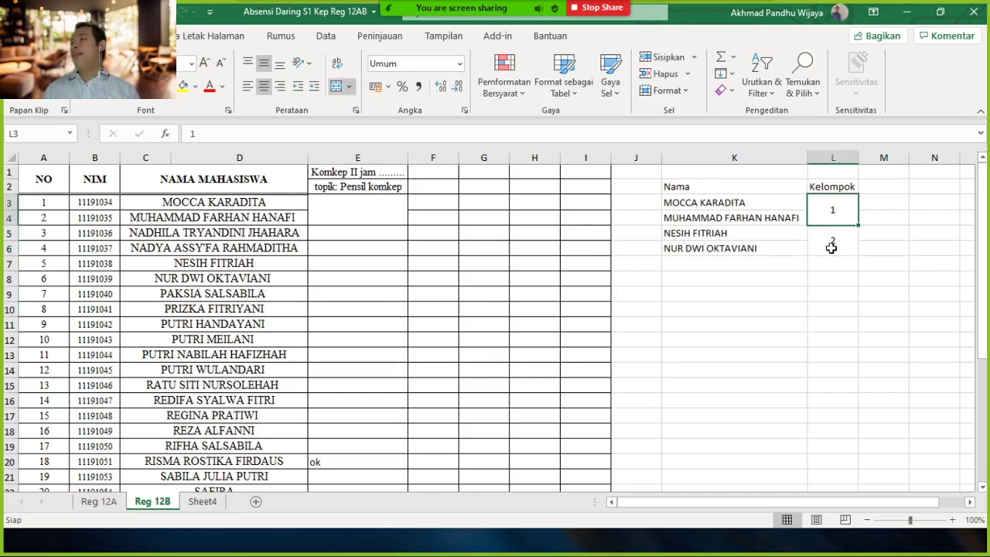
click(831, 247)
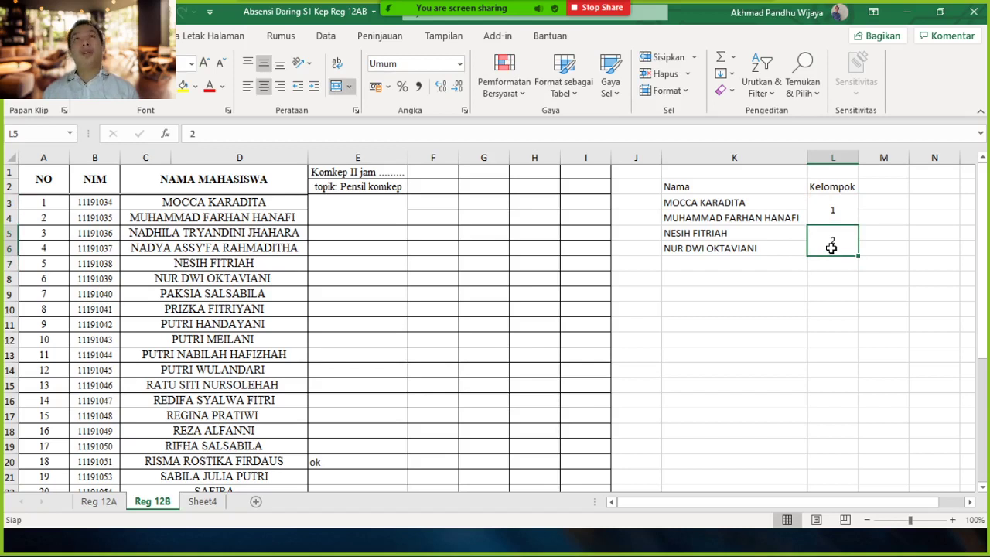
click(776, 264)
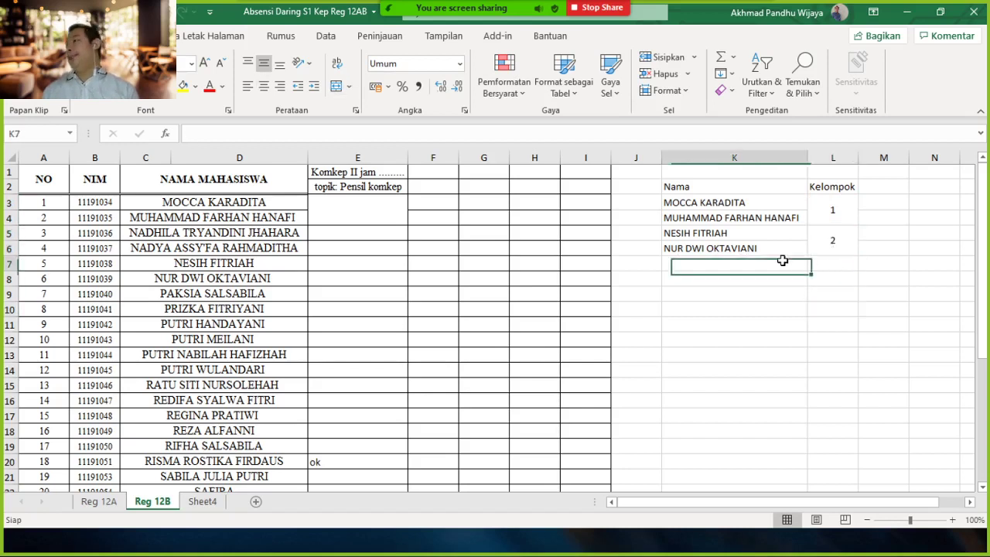
Copy the eighth student's name from C10 into K7 under Nama
double_click(188, 310)
drag(261, 309, 150, 310)
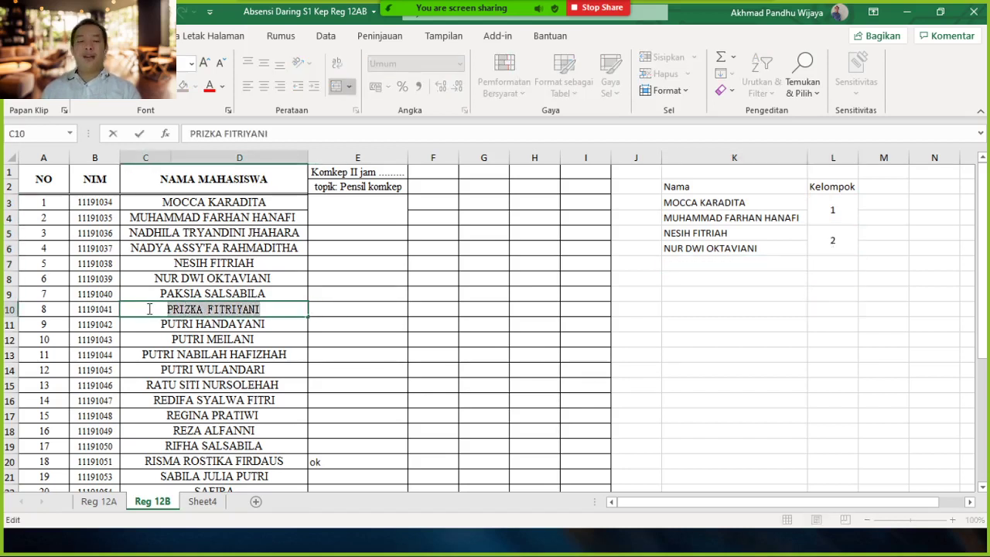
click(789, 307)
click(753, 263)
double_click(755, 264)
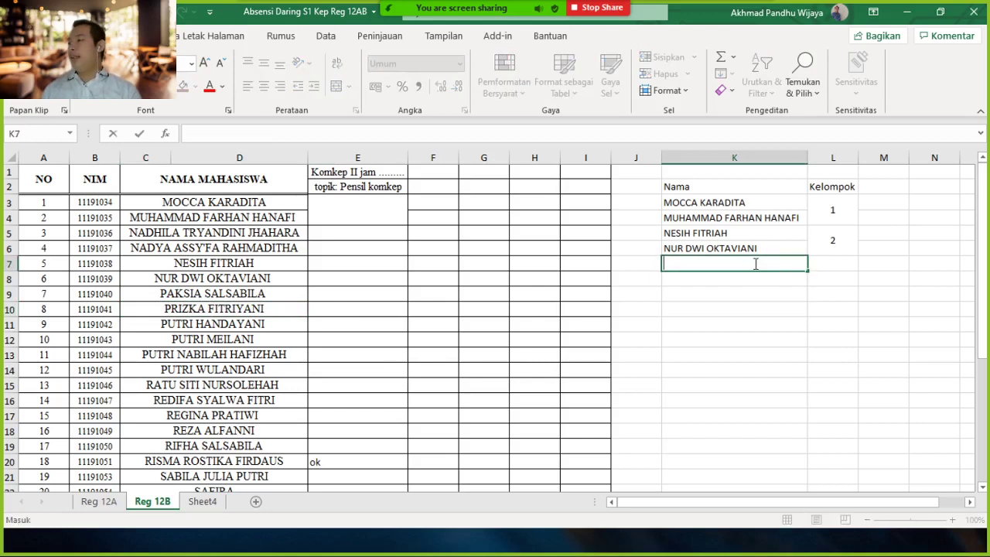
key(ctrl+v)
key(Return)
Copy the twelfth student's name from C14 into K8 under Nama
click(283, 368)
double_click(284, 371)
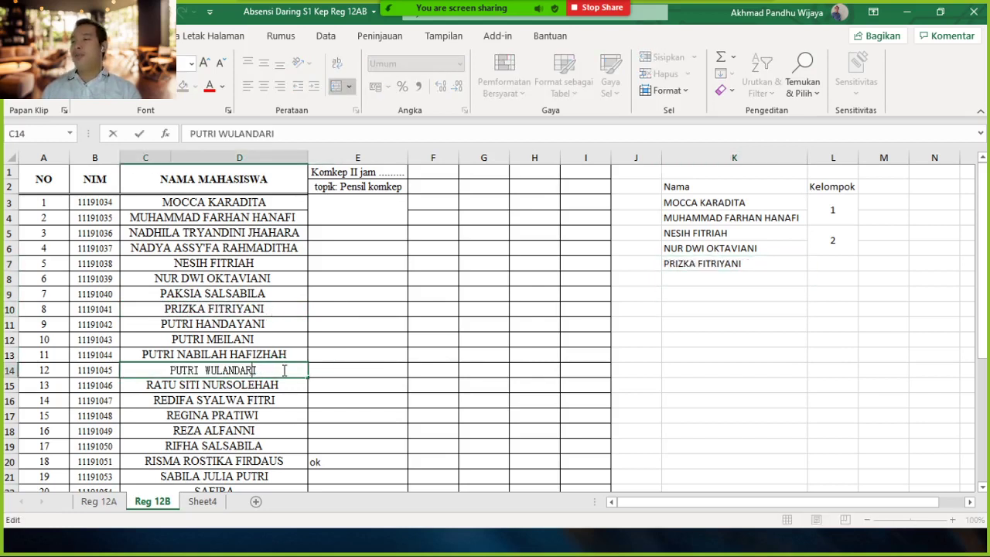
drag(285, 370, 157, 370)
key(ctrl+c)
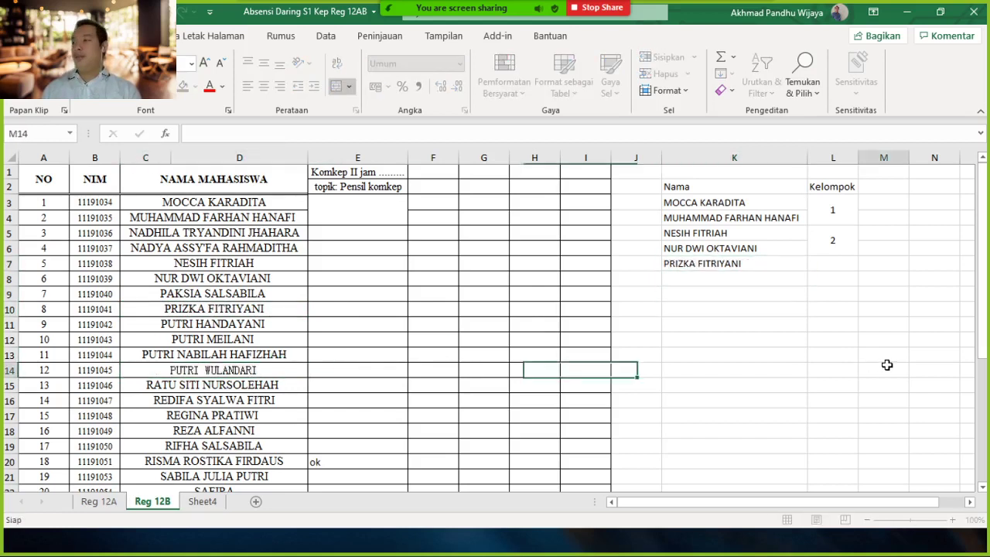
click(762, 281)
double_click(762, 280)
key(ctrl+v)
Merge and center L7 and L8 under Kelompok and enter group number 3
drag(844, 276, 839, 263)
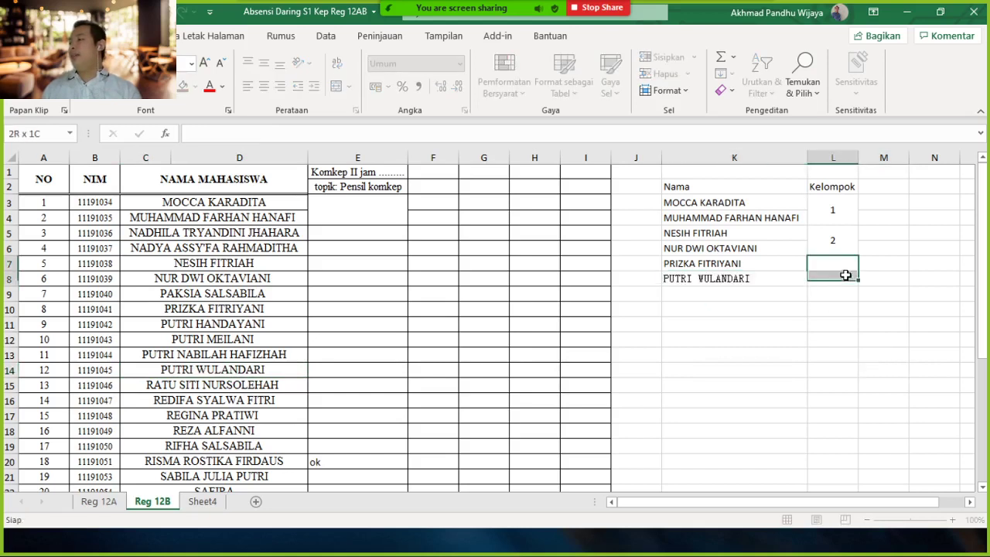
click(337, 86)
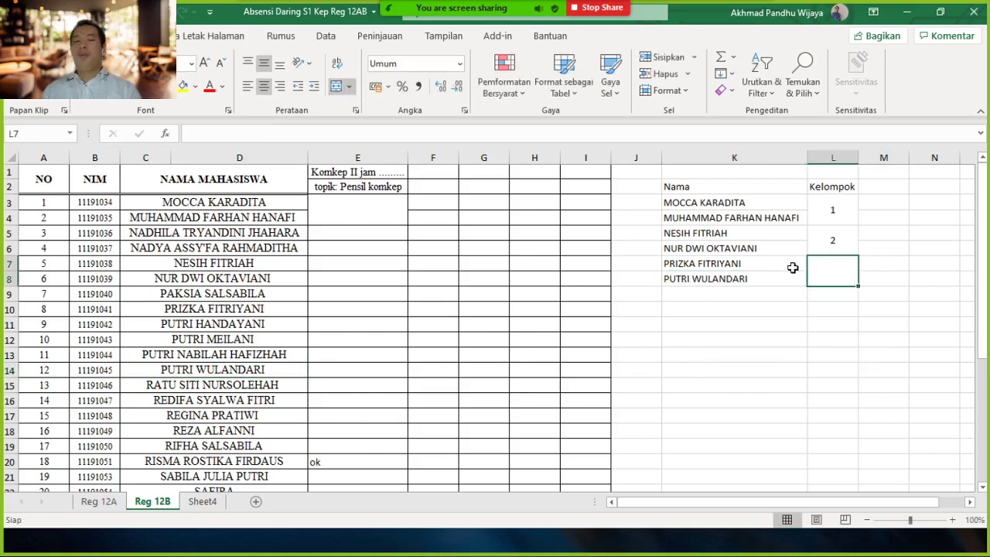
text(3)
key(Return)
click(847, 318)
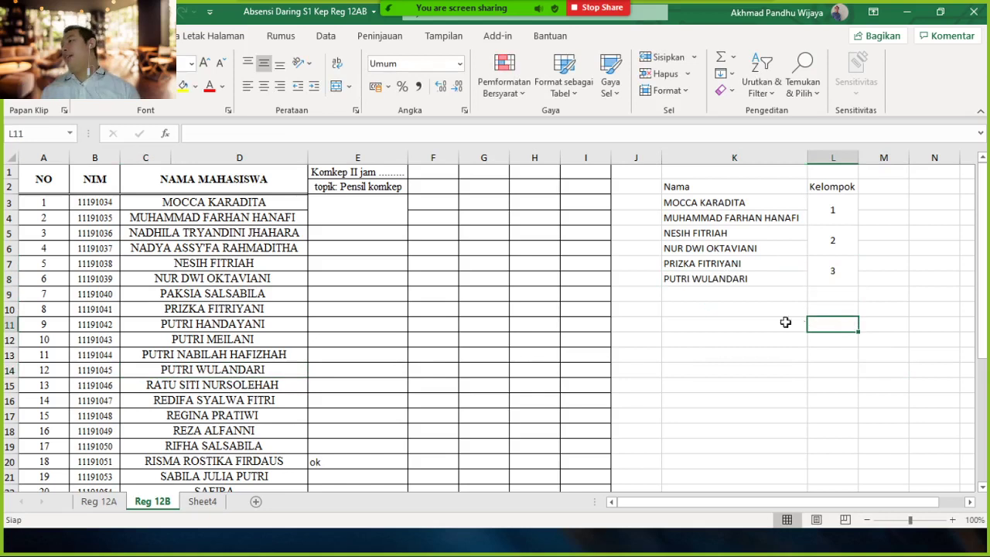
click(835, 235)
click(842, 205)
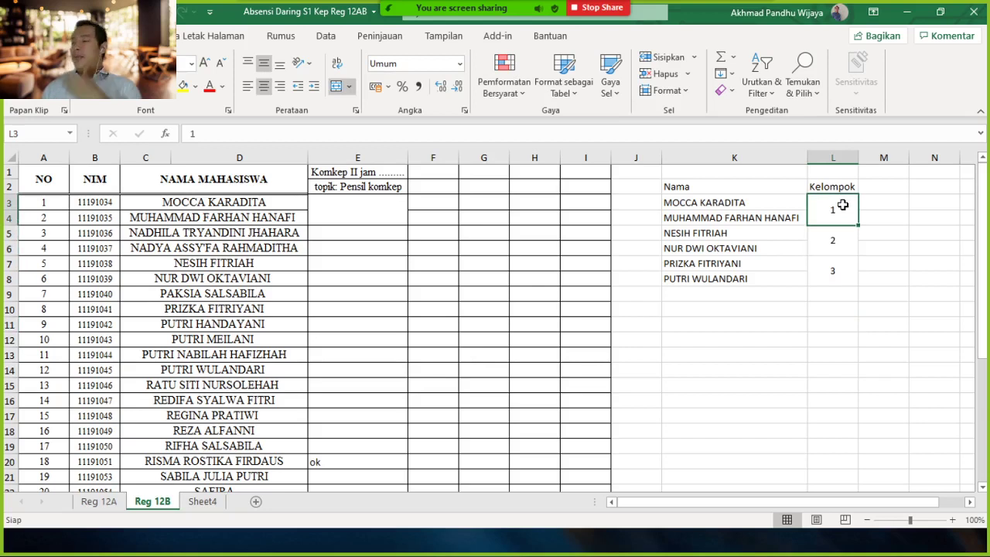
click(720, 220)
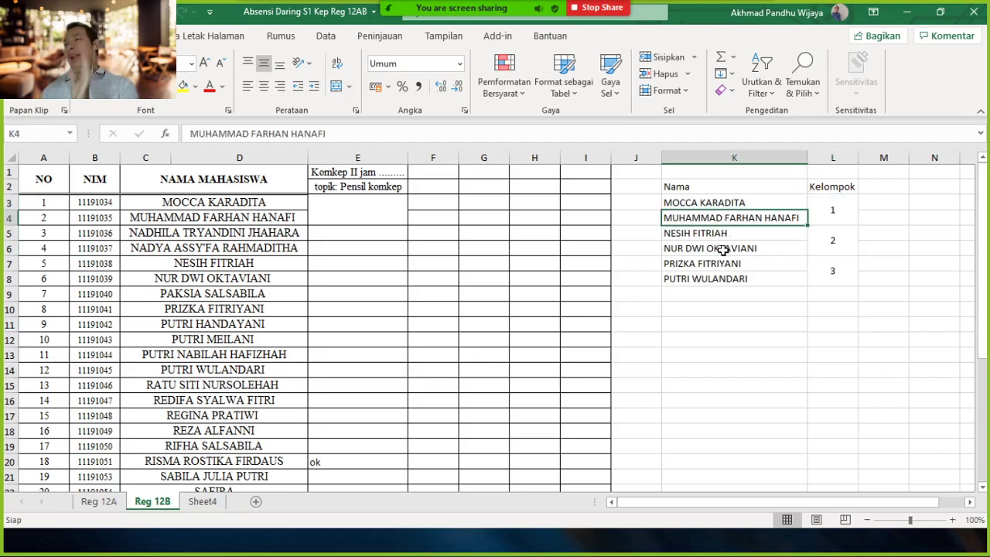
click(884, 187)
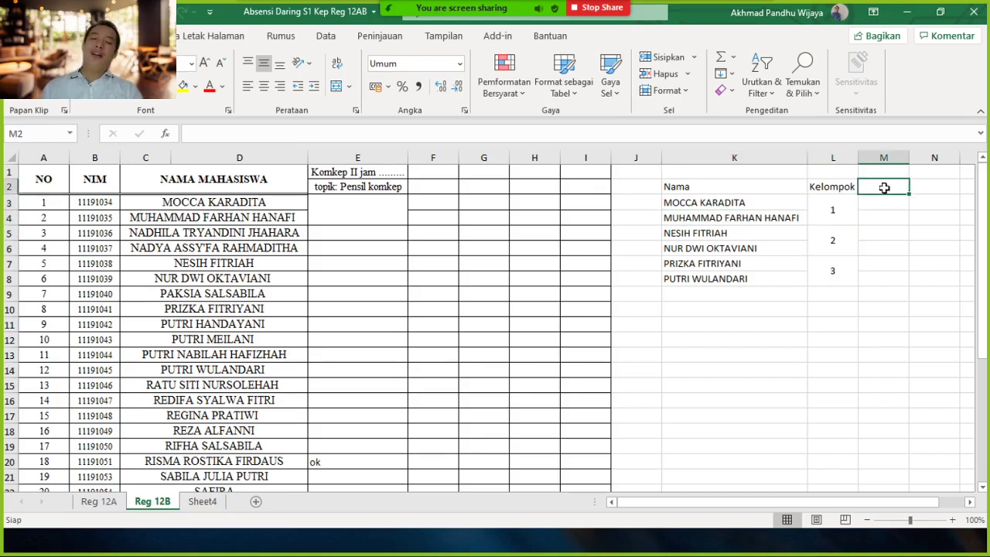
text(J)
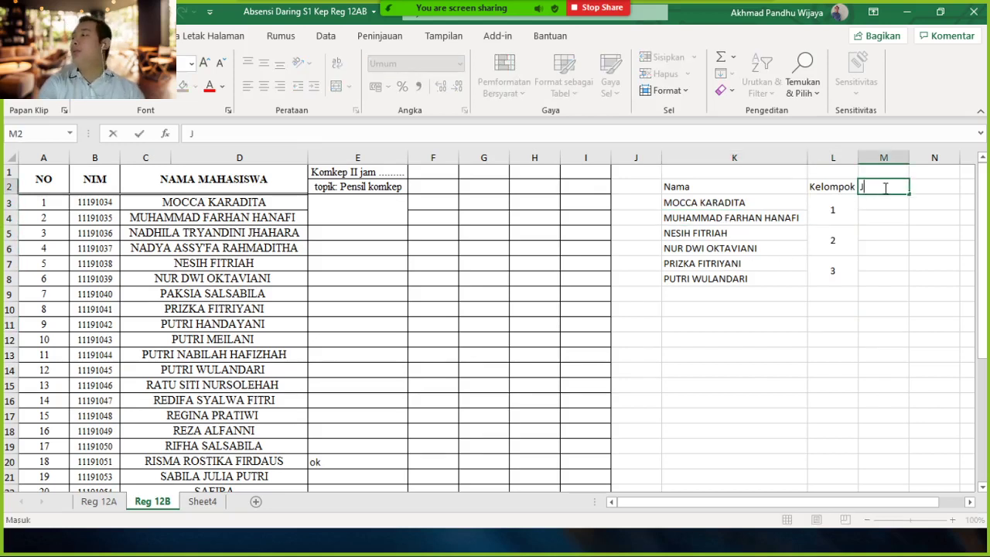
key(BackSpace)
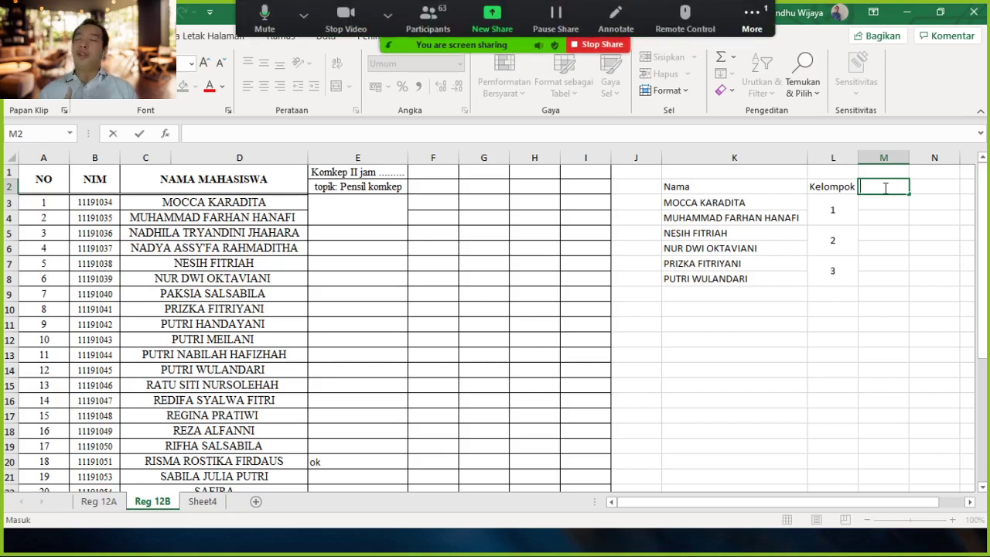
click(747, 202)
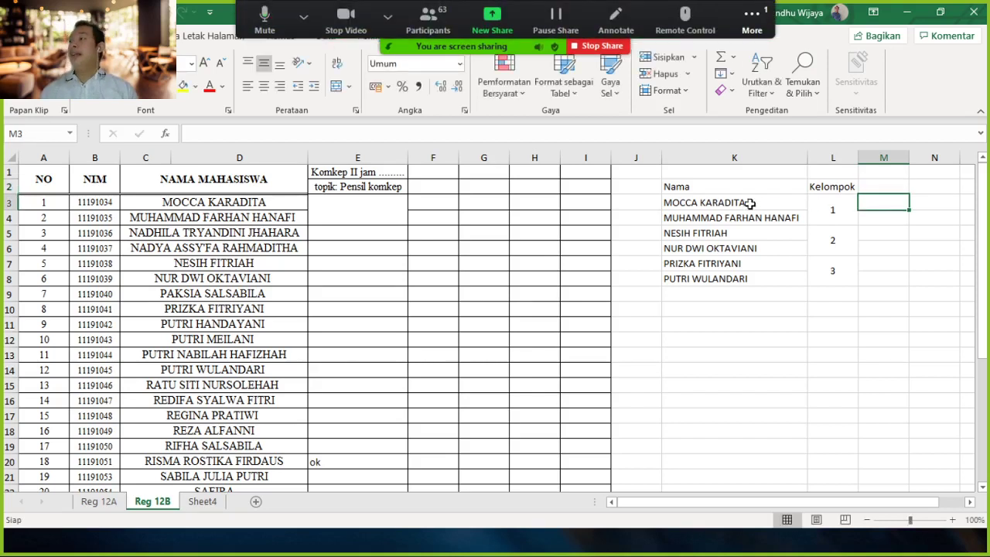
click(713, 249)
click(706, 280)
click(710, 249)
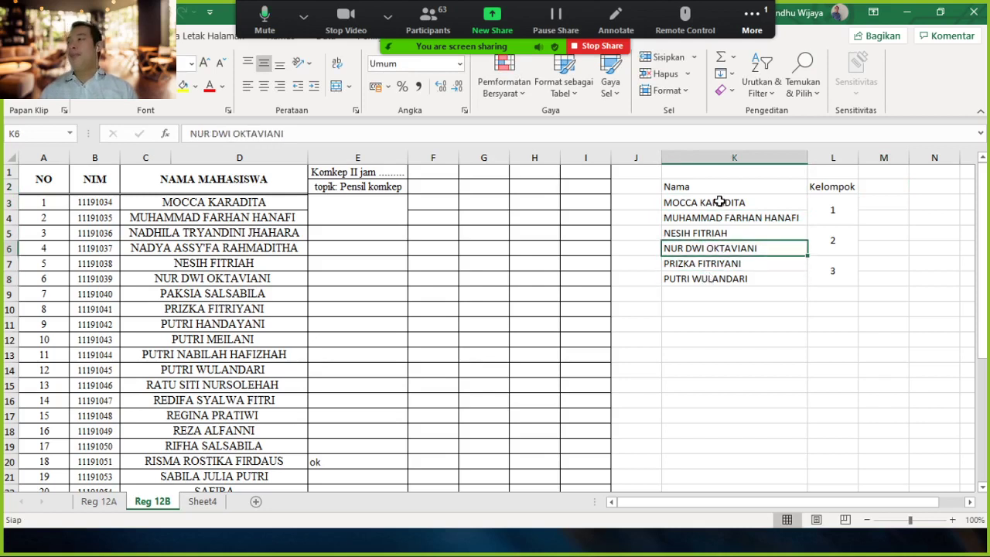
click(720, 202)
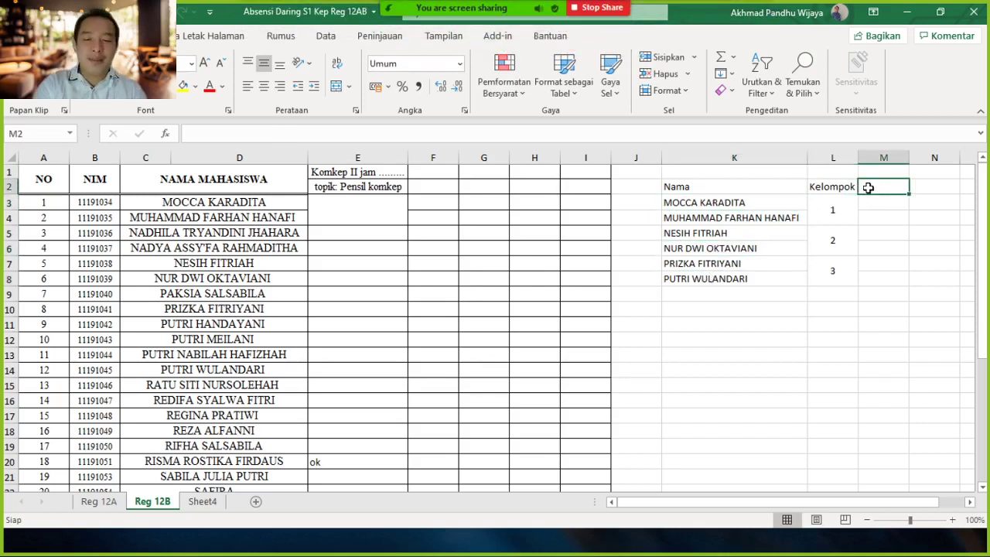
Enter the header Judul in M2 beside Kelompok and widen column M
text(Juduln)
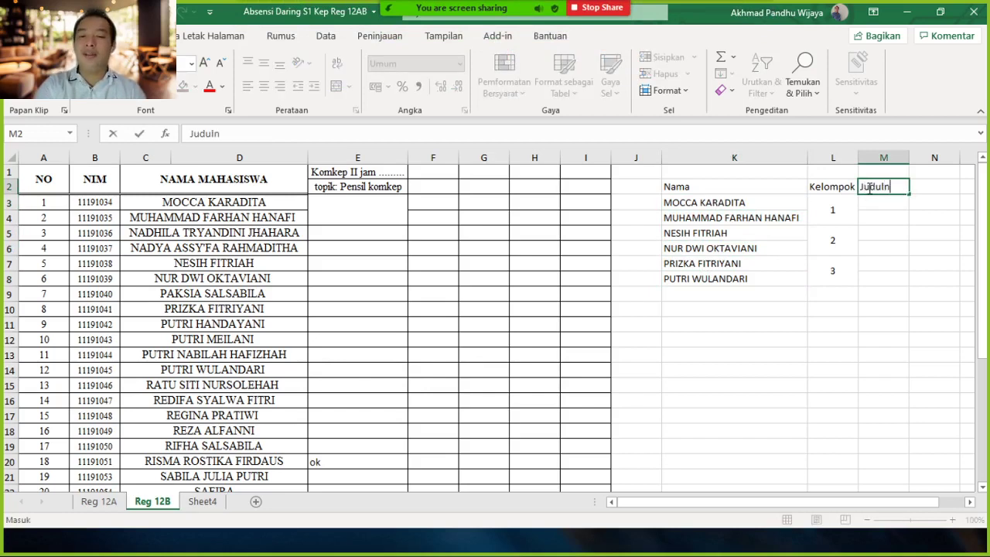
key(BackSpace)
key(Return)
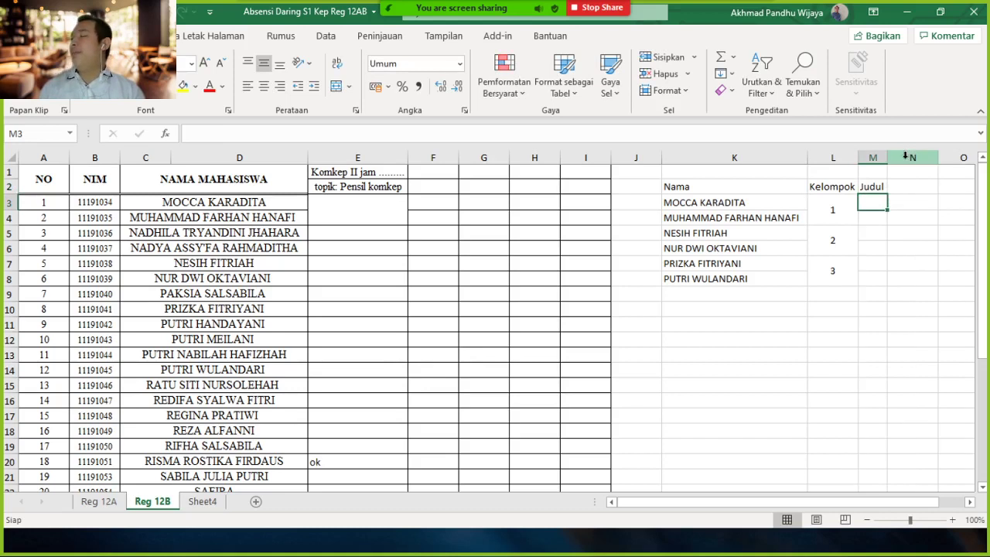
drag(908, 157, 942, 158)
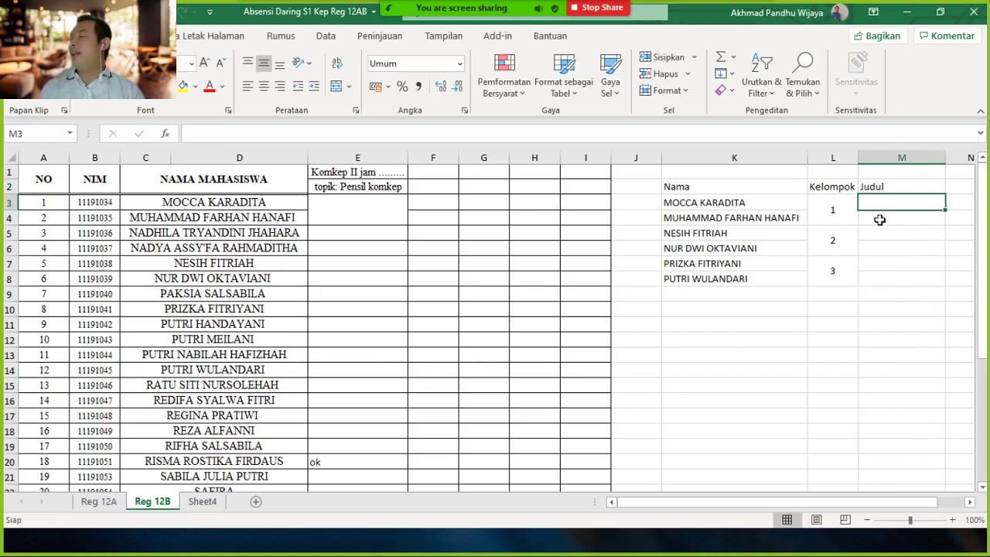
click(881, 218)
click(718, 184)
click(835, 185)
click(898, 186)
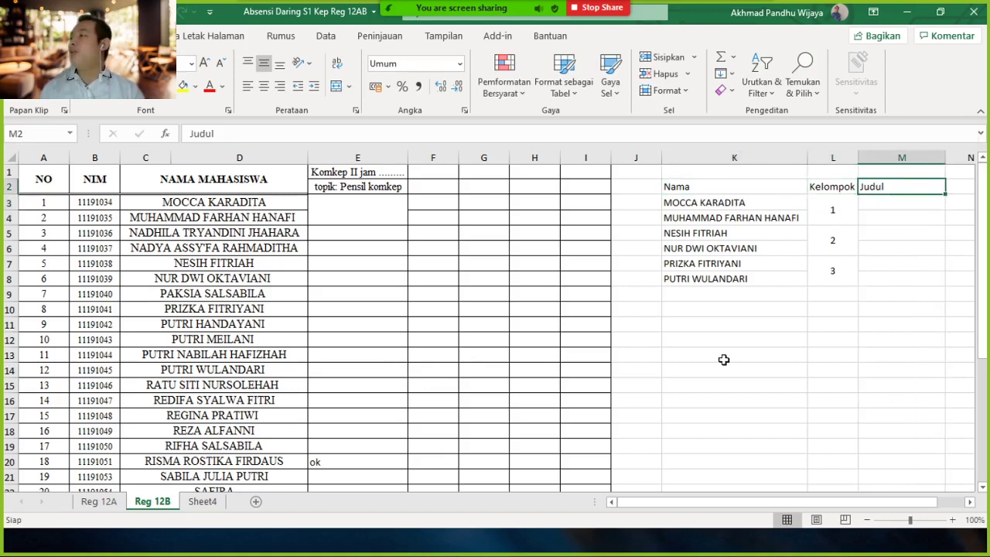
Merge and center M3 and M4 under Judul and enter the placeholder title "Abc..." for group 1
drag(886, 203, 887, 213)
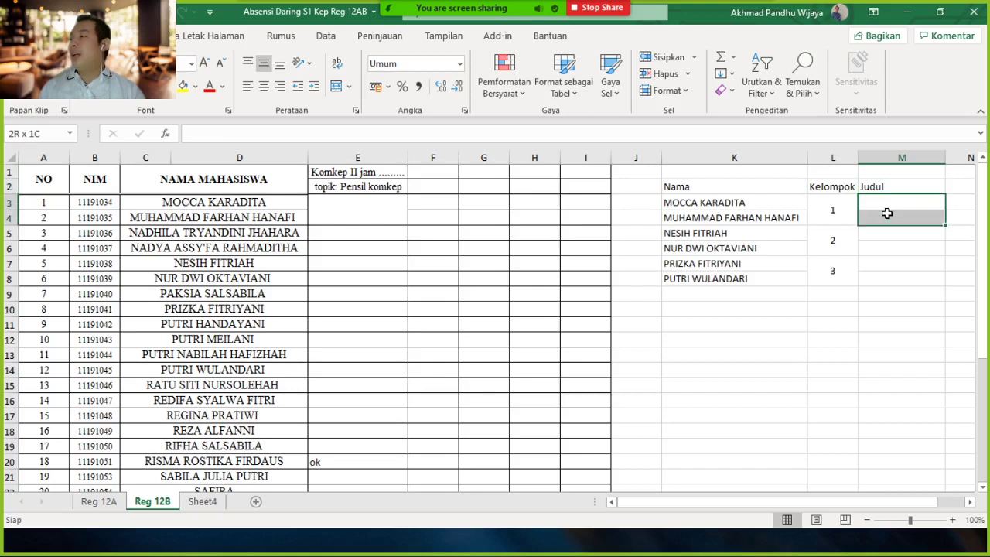
click(336, 86)
click(705, 203)
drag(705, 204, 754, 218)
click(902, 207)
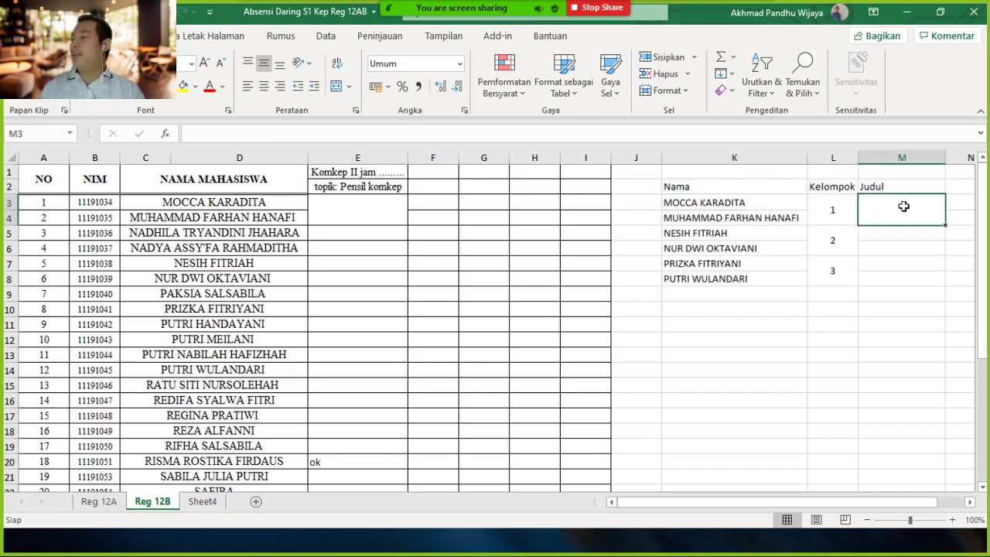
text(Ab)
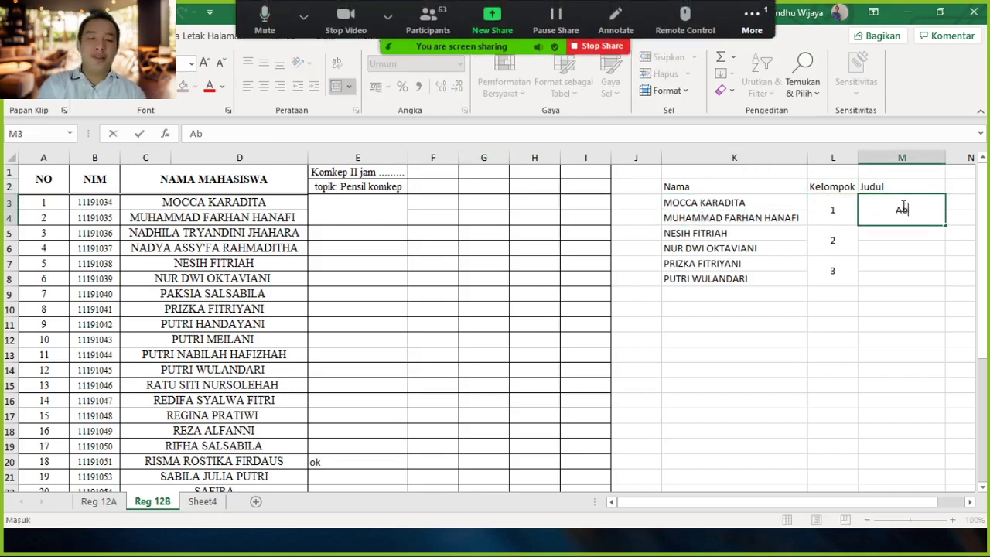
text(c...)
key(Return)
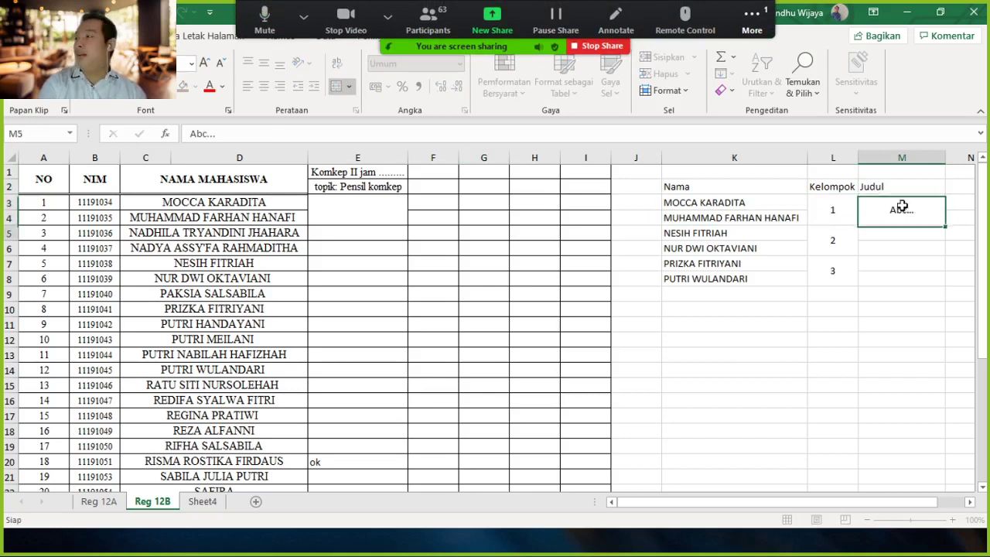
click(902, 203)
drag(877, 230, 879, 249)
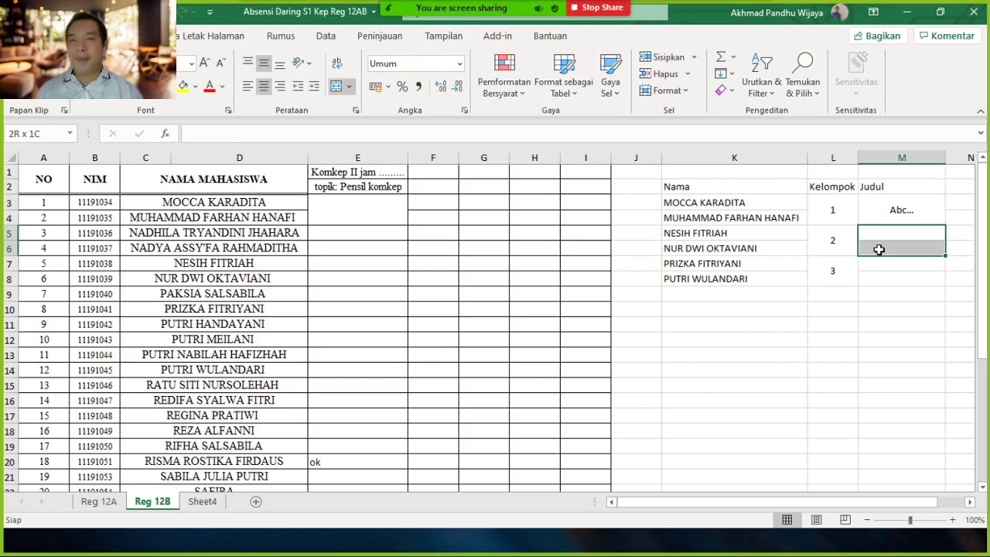
click(879, 271)
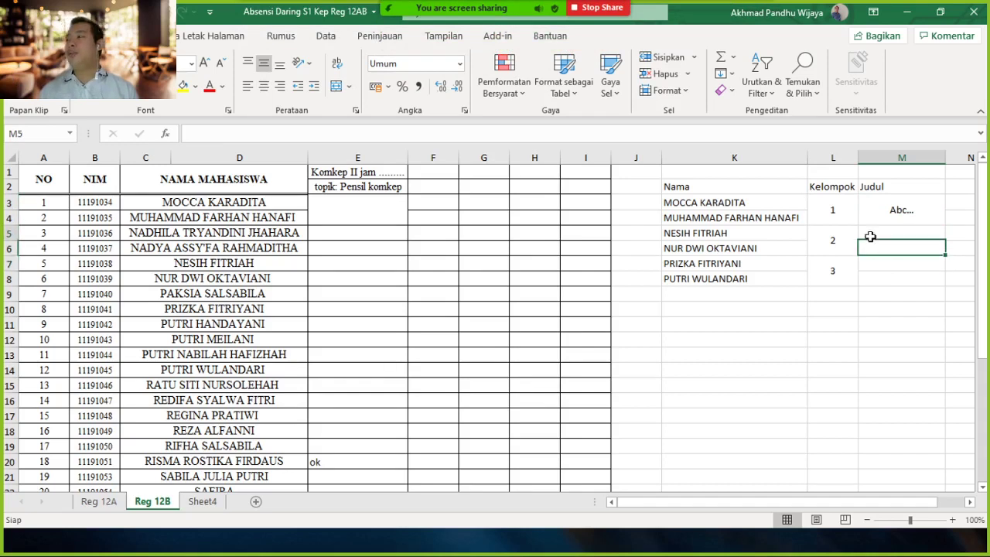
Center the headers Nama, Kelompok and Judul horizontally in K2:M2 of the example table
drag(683, 188, 881, 186)
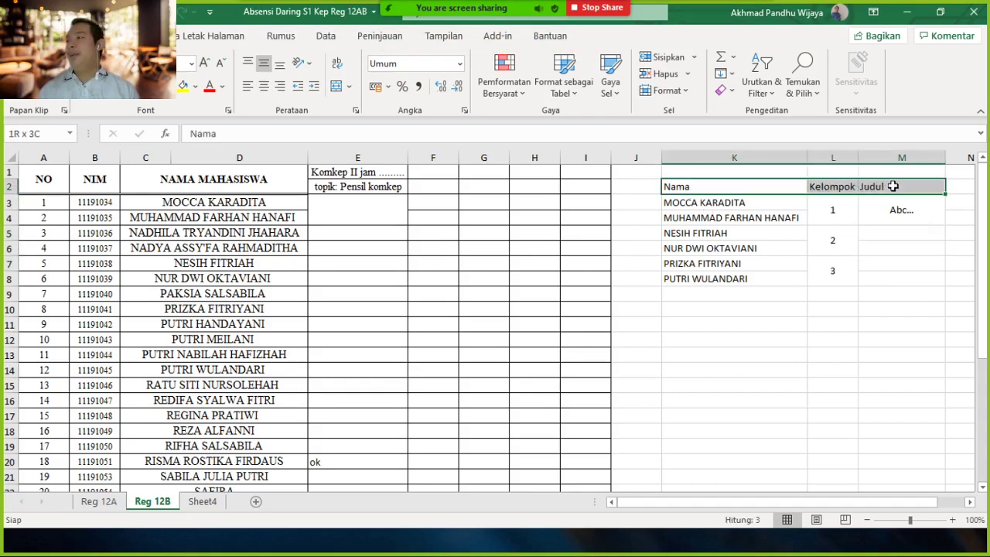
click(264, 86)
click(897, 264)
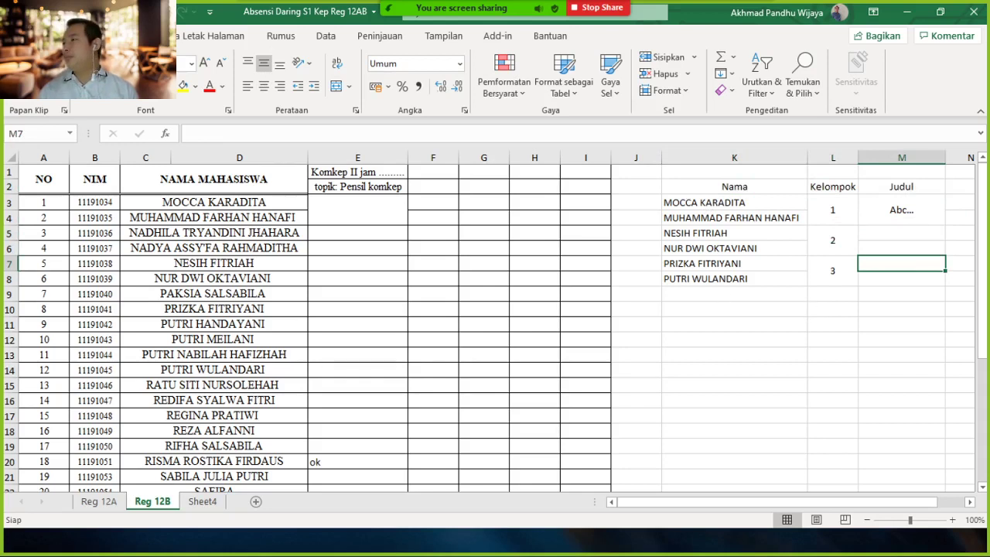
Review the paired student names listed under Nama in the example table
click(718, 220)
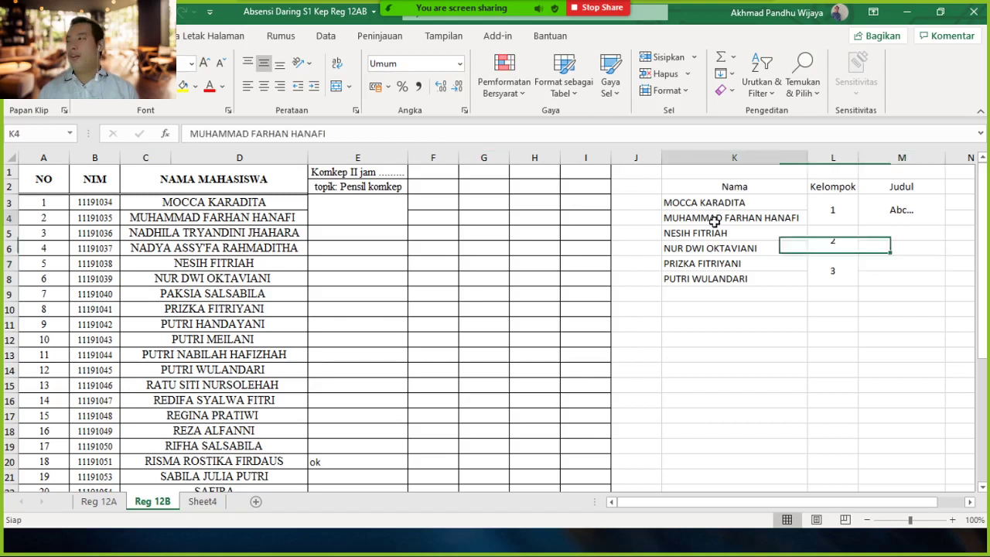
click(710, 202)
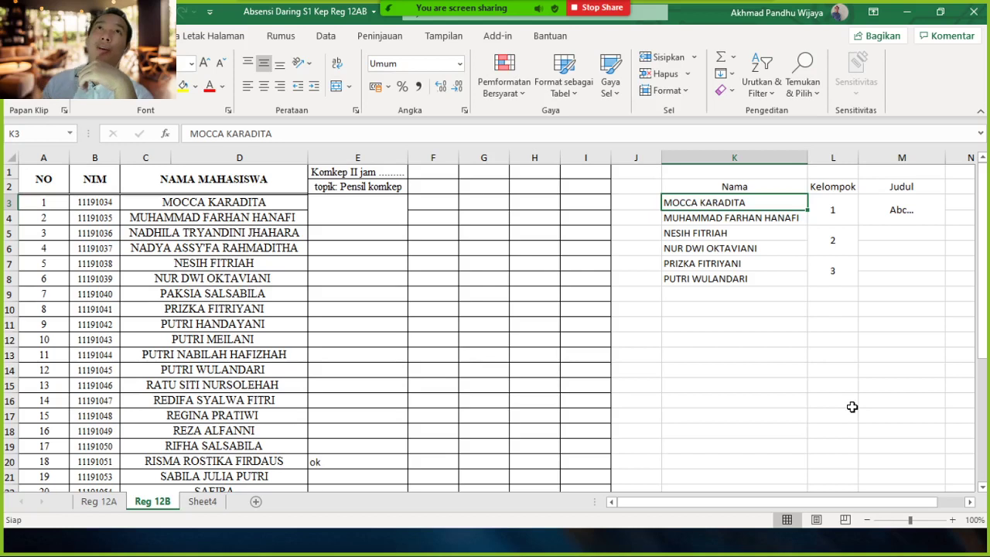
click(851, 328)
click(839, 295)
click(801, 260)
key(Down)
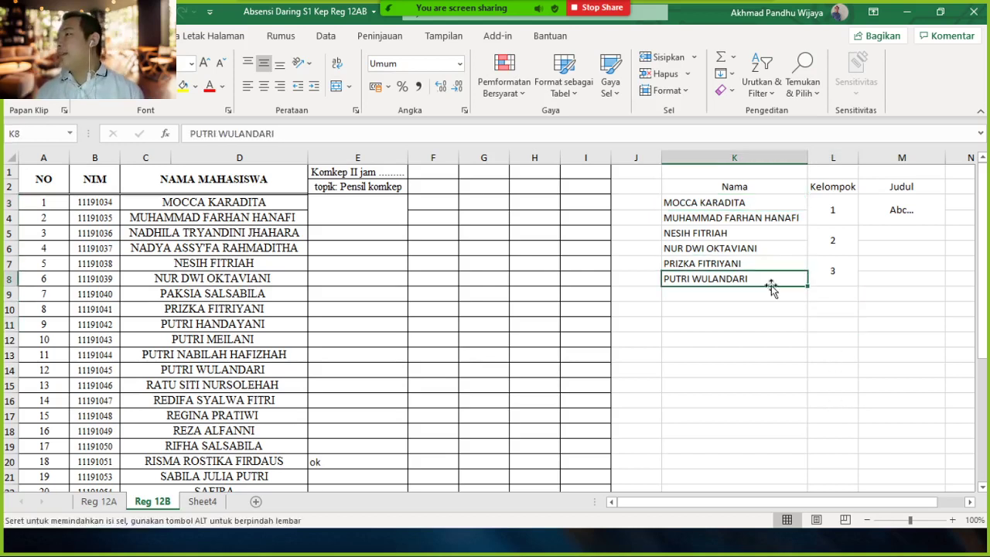
key(Down)
key(Up)
click(765, 248)
click(766, 218)
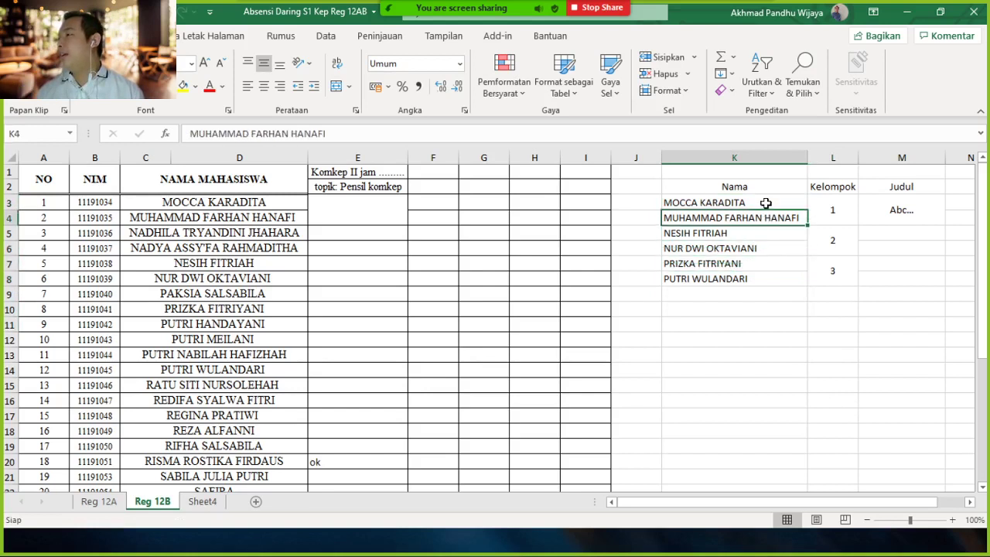
click(764, 203)
click(769, 220)
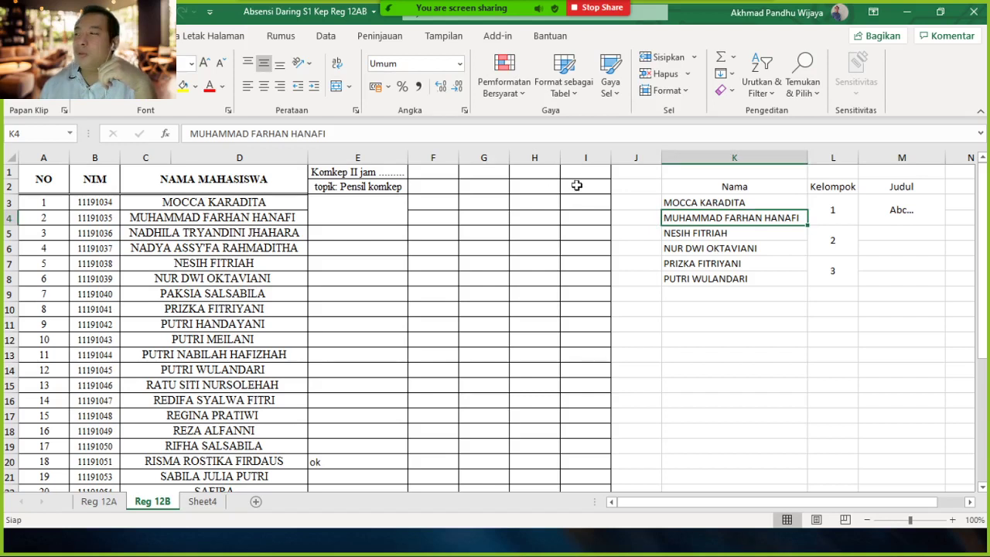
Review the example table's group 3 entry and the blank Judul cells for groups 2 and 3
click(834, 268)
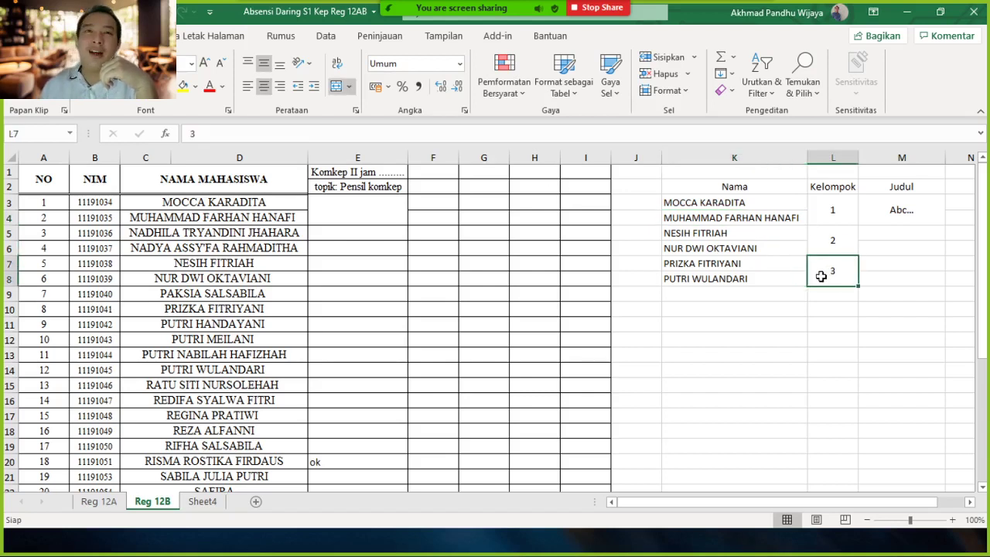
click(873, 277)
click(882, 263)
click(893, 276)
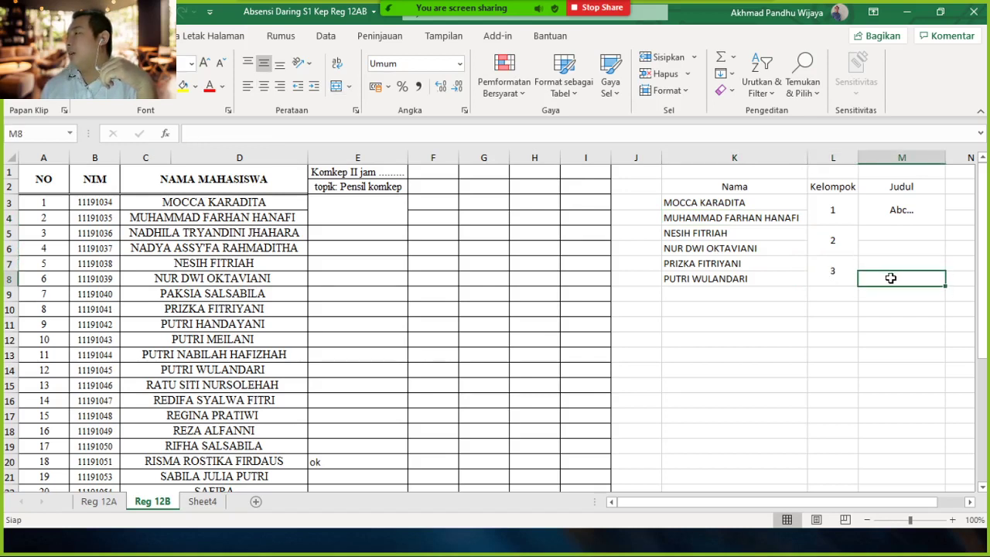
click(886, 235)
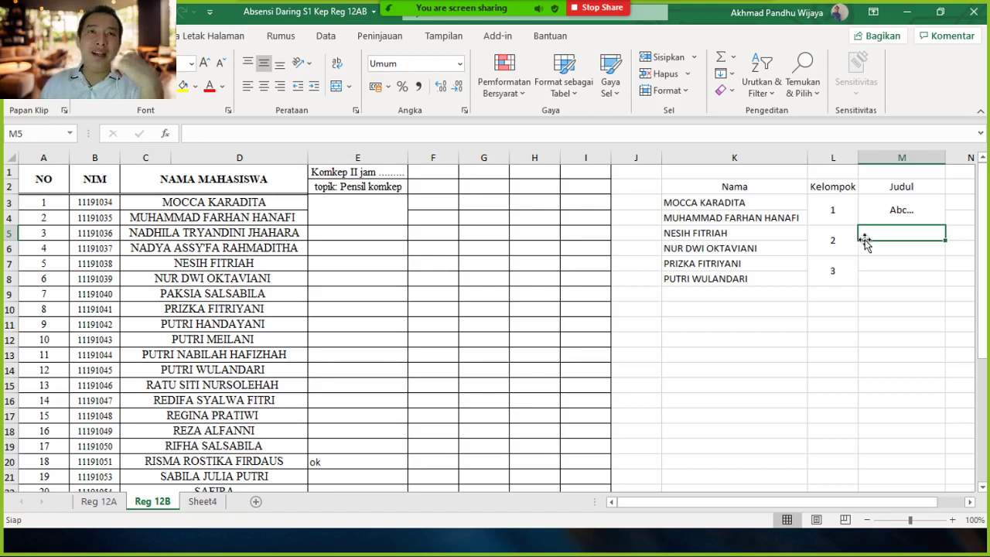
click(867, 260)
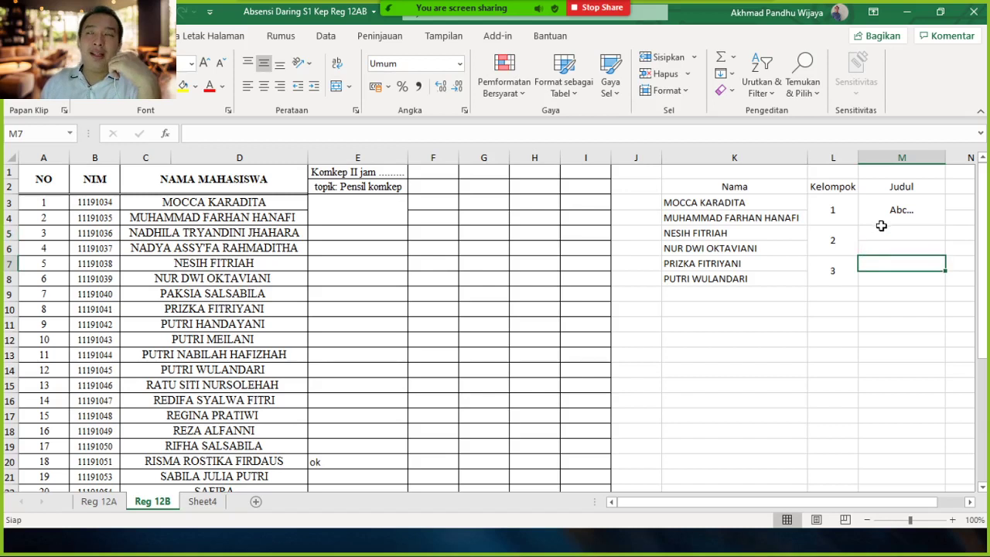
drag(881, 224, 888, 273)
click(888, 261)
click(898, 286)
click(778, 311)
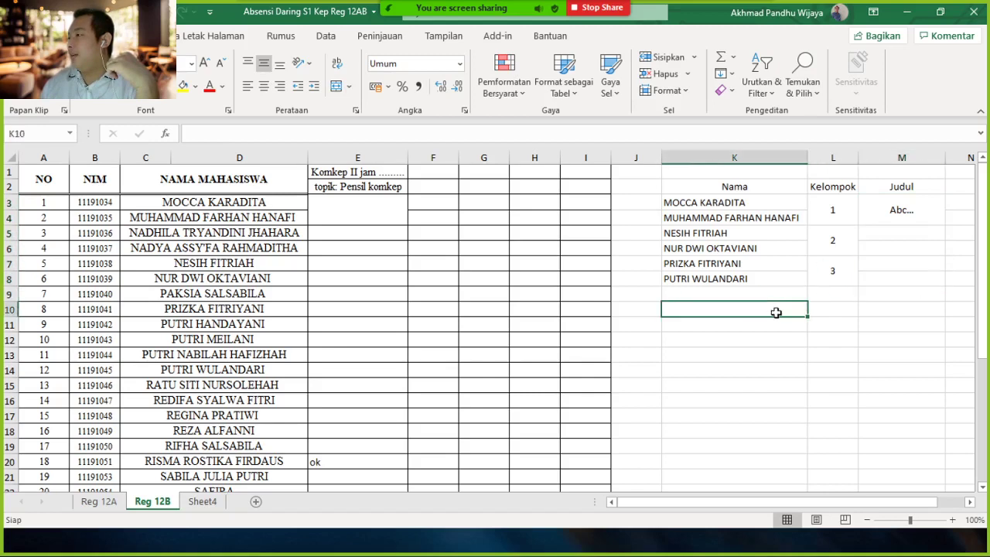
click(226, 310)
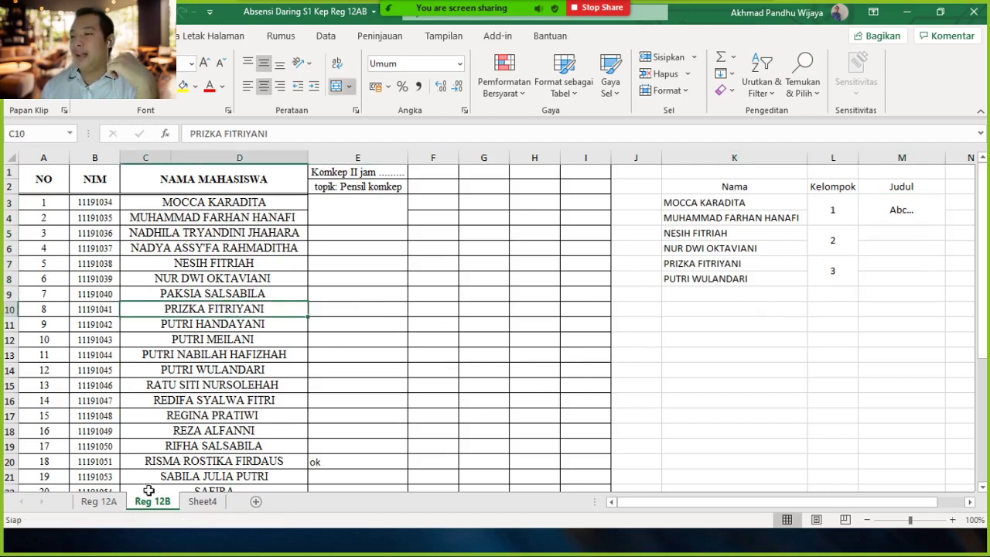
click(99, 501)
click(202, 501)
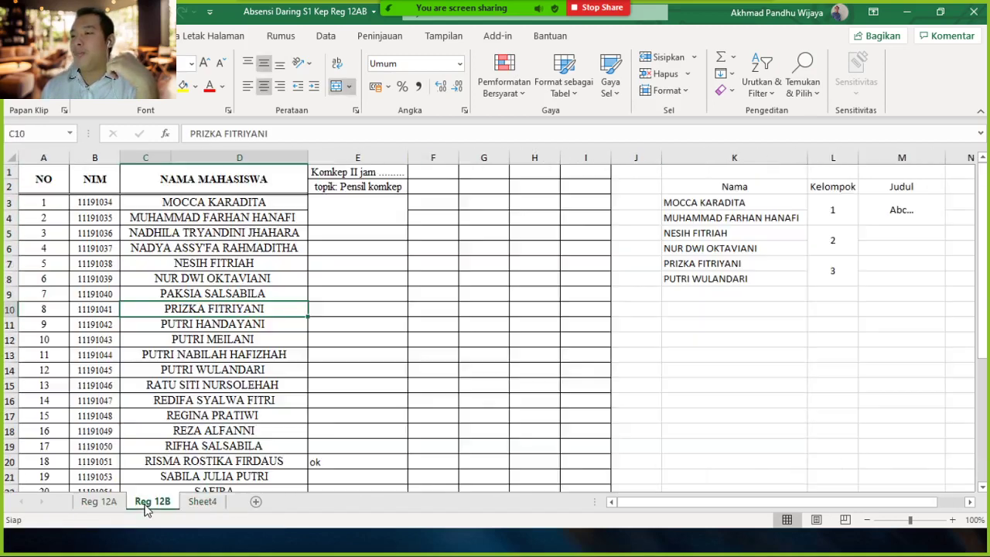
click(150, 505)
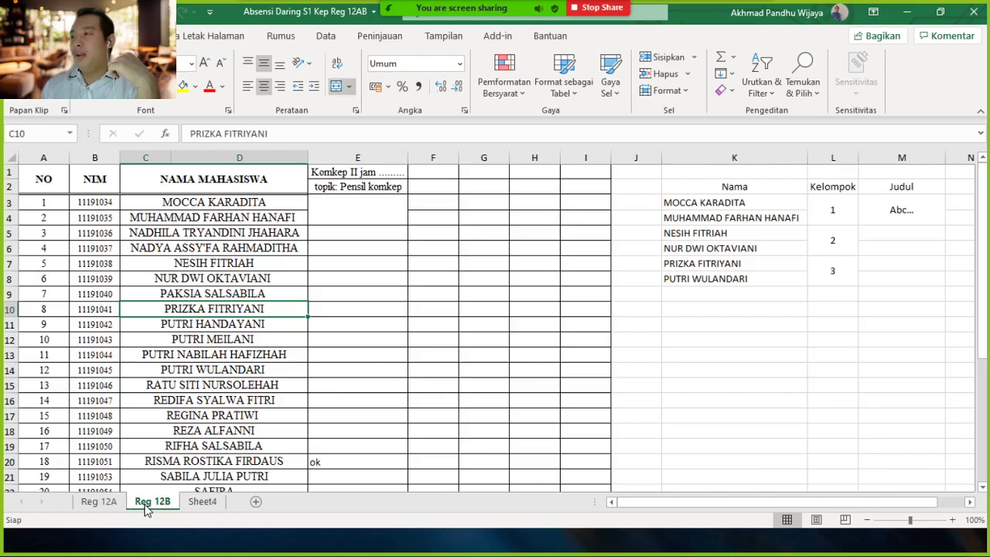
click(851, 274)
drag(879, 235, 901, 279)
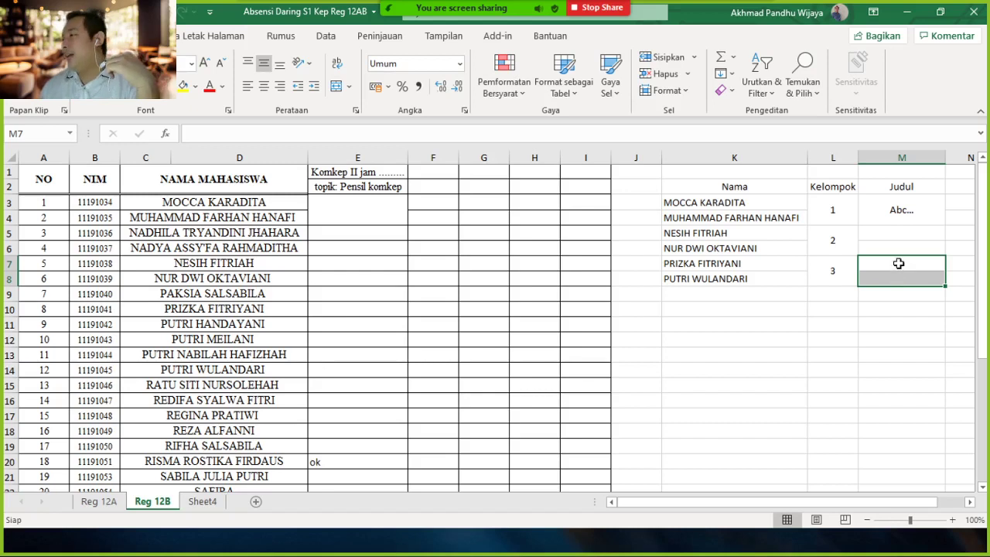
drag(901, 279, 896, 268)
drag(895, 230, 894, 243)
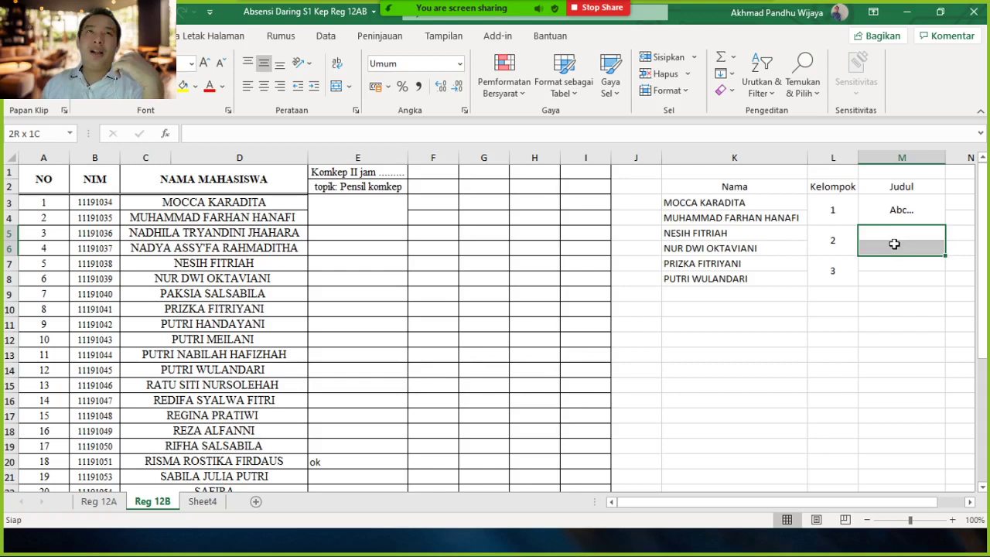
drag(894, 244, 897, 254)
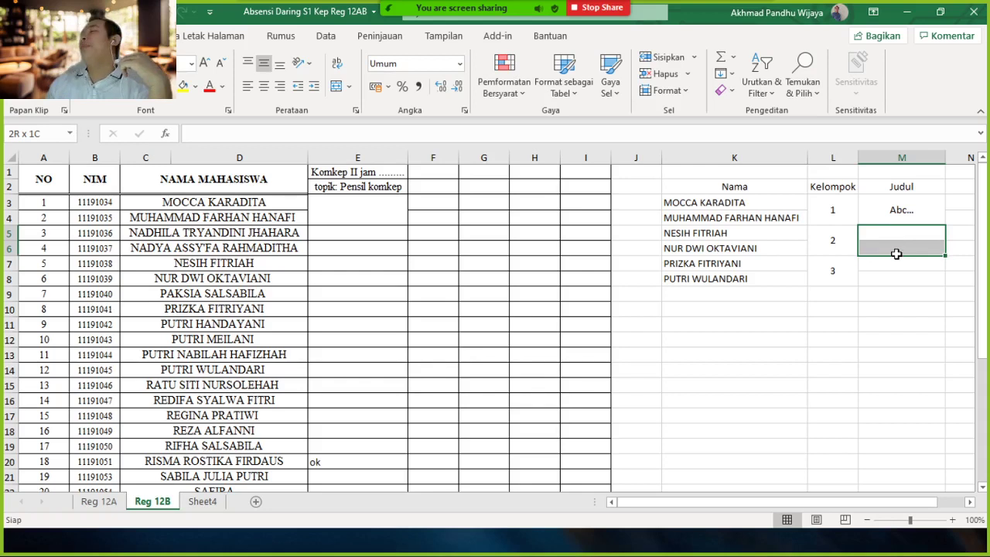
drag(896, 254, 896, 257)
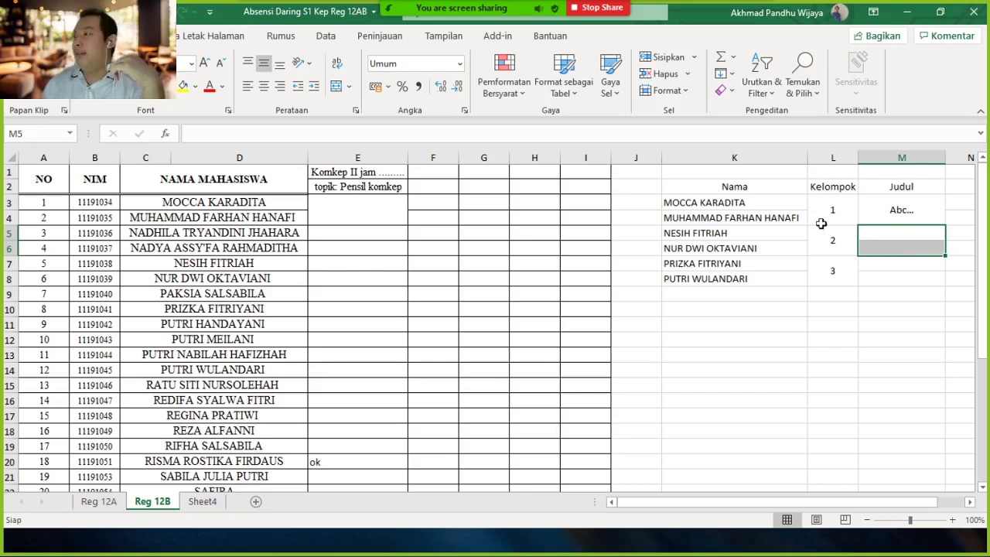
Switch to the PANDUAN PENULISAN ABDIMAS document in Word and examine the two paragraphs on reference rules under DAFTAR PUSTAKA
click(894, 212)
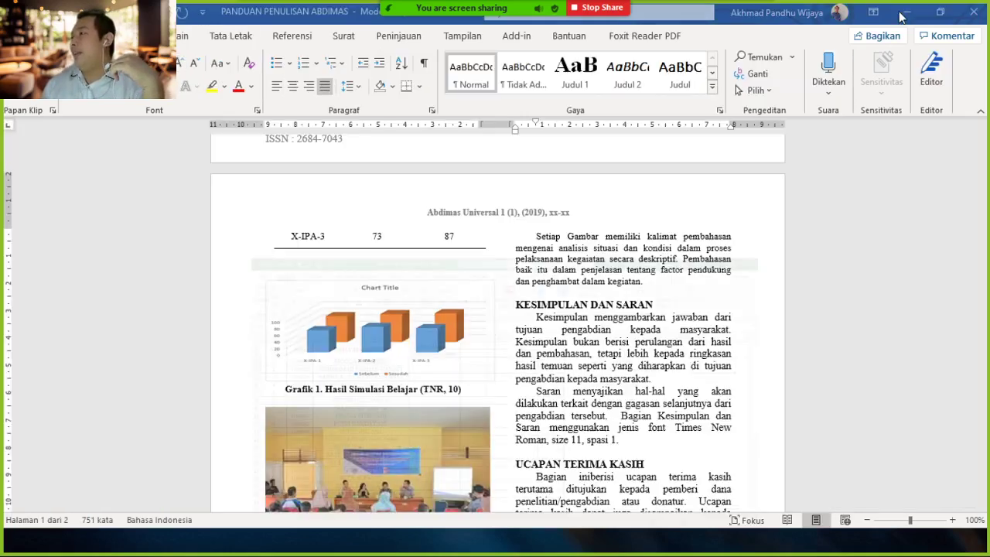
click(900, 12)
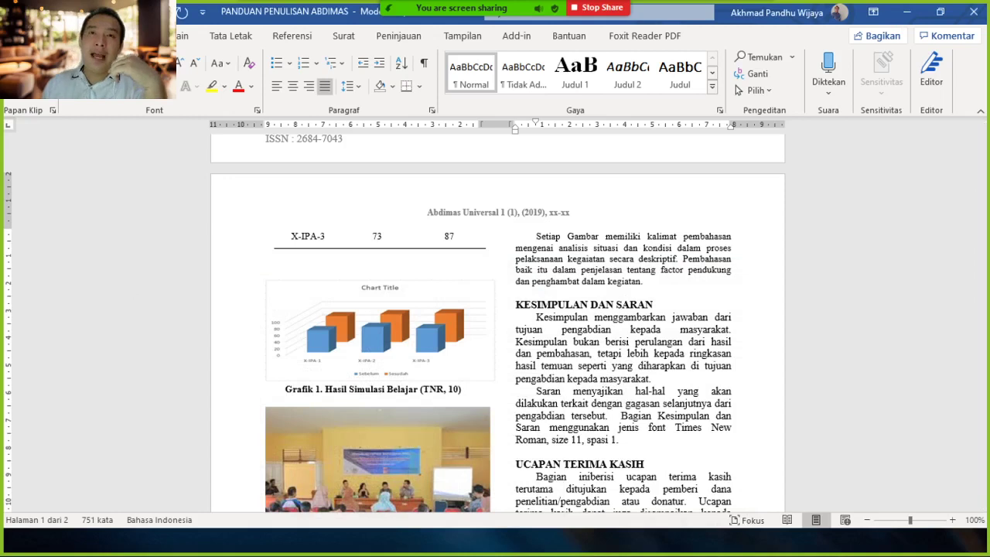
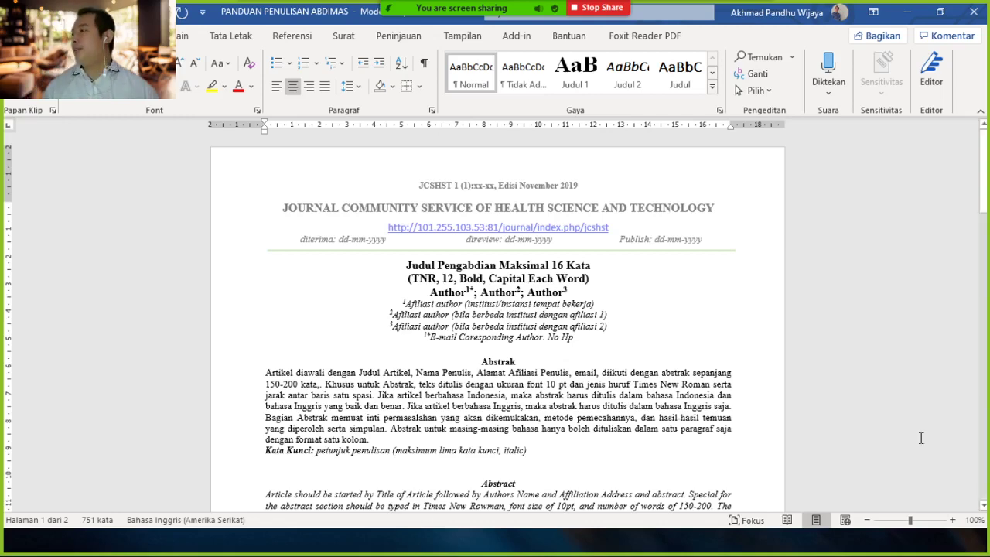
scroll(786, 312, down, 15)
scroll(777, 313, up, 4)
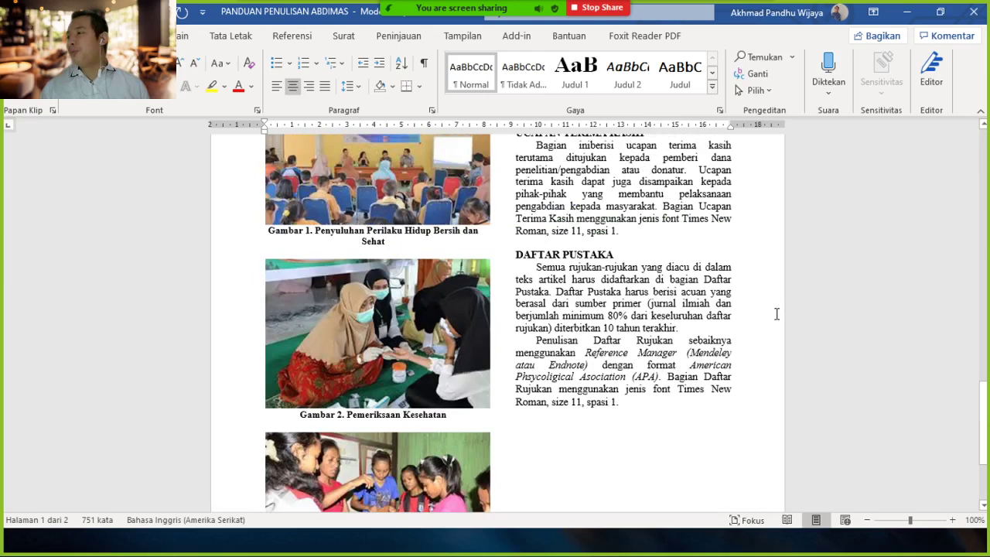
scroll(777, 313, up, 1)
drag(536, 285, 668, 423)
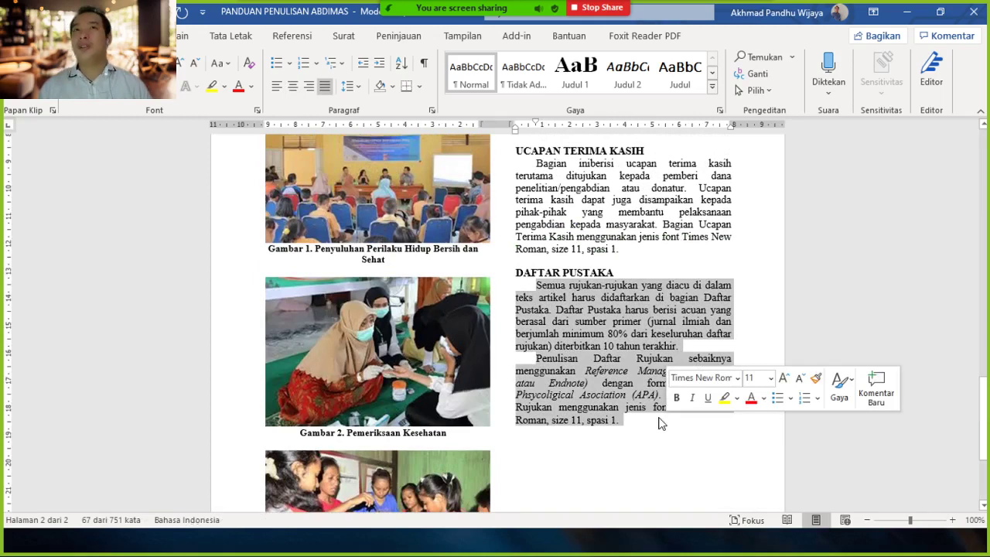
click(535, 285)
drag(535, 285, 627, 421)
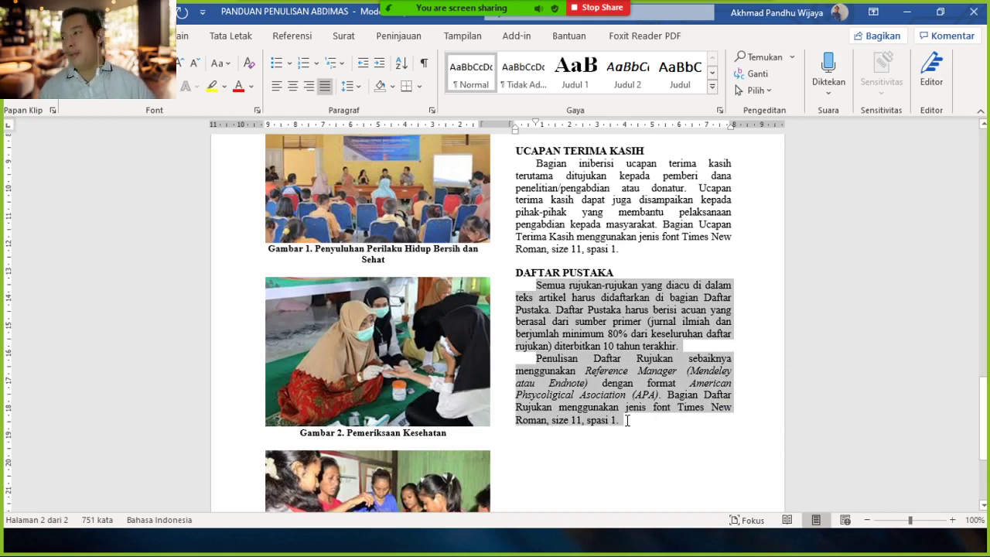
click(535, 286)
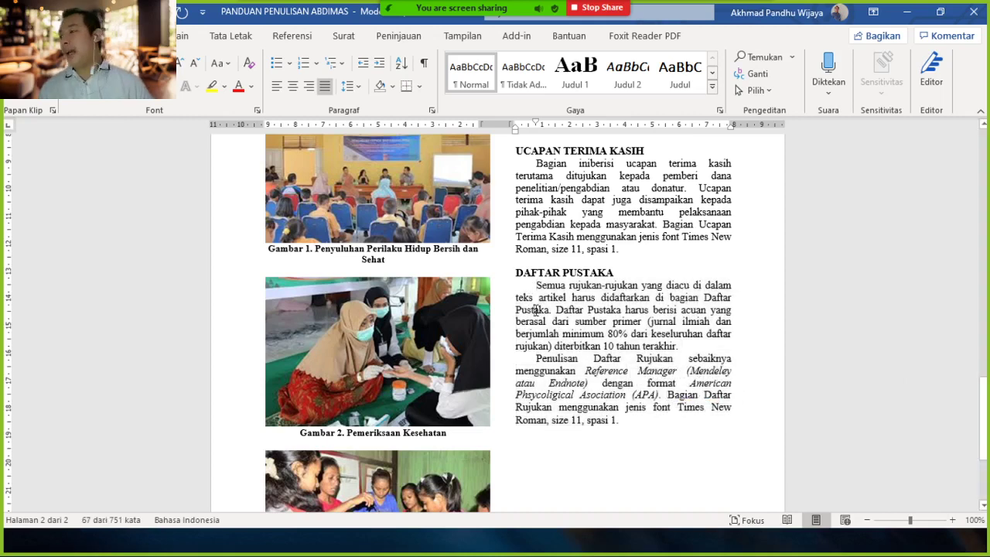
drag(548, 302, 634, 426)
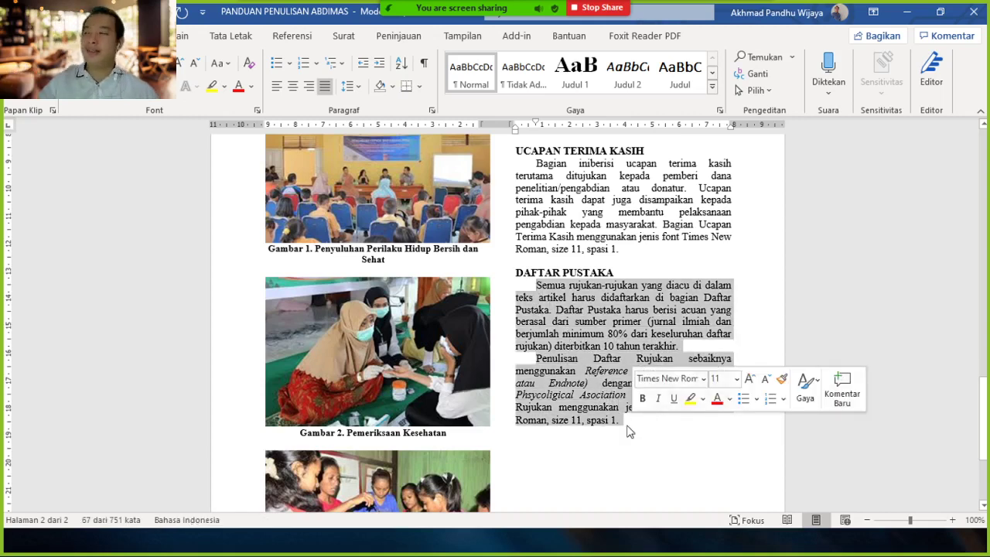
drag(535, 285, 641, 420)
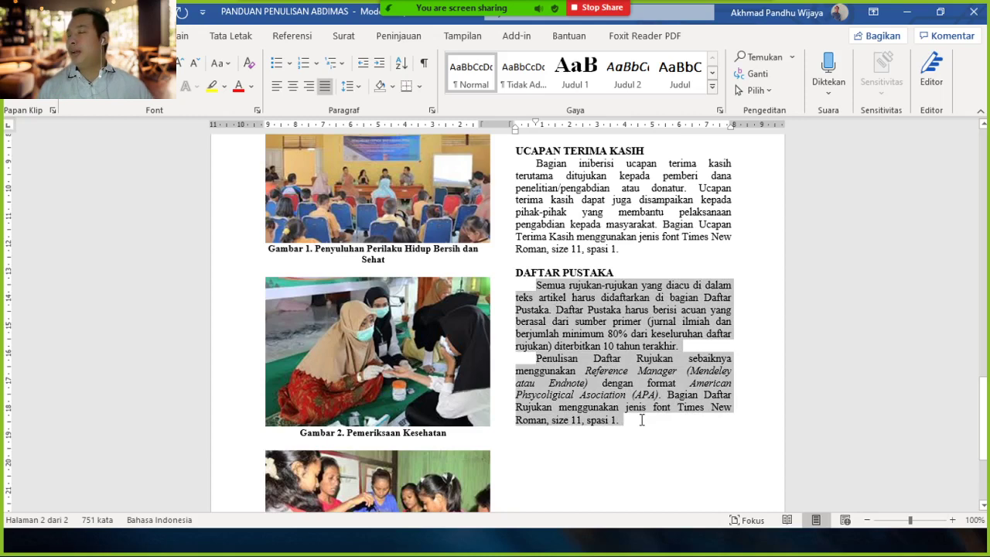
drag(641, 420, 641, 423)
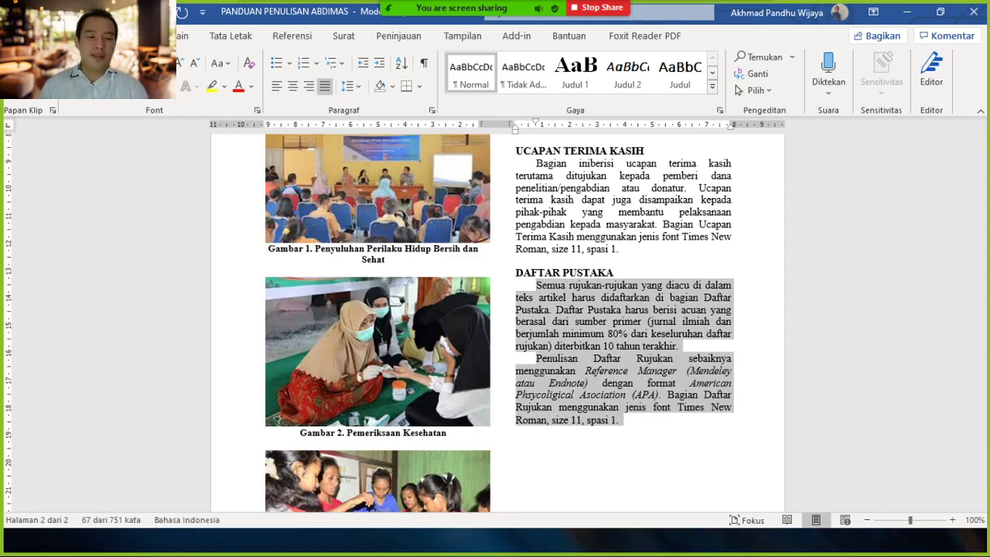
key(Right)
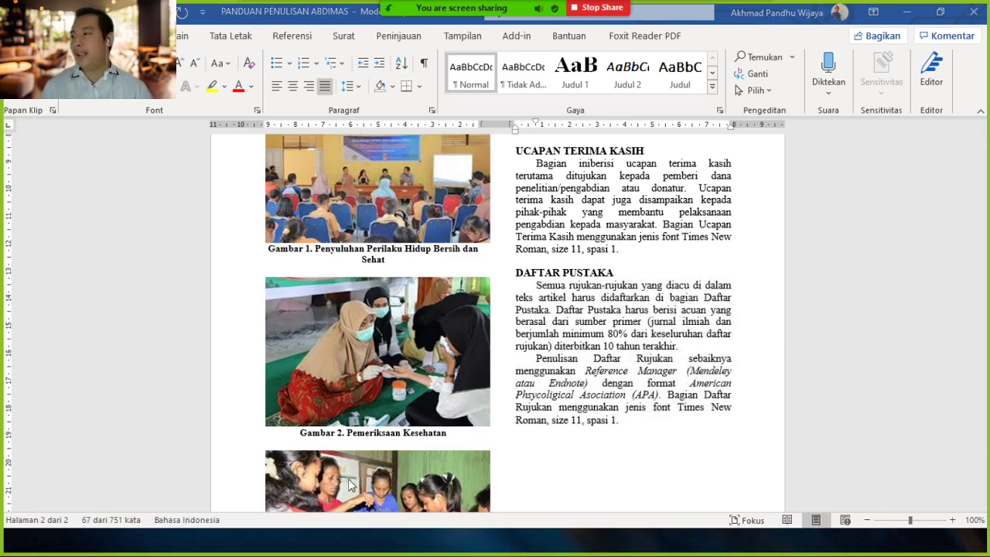
Review the template's discussion, methods and introduction sections back up to the title and abstract guidelines
scroll(598, 411, up, 15)
scroll(598, 410, up, 1)
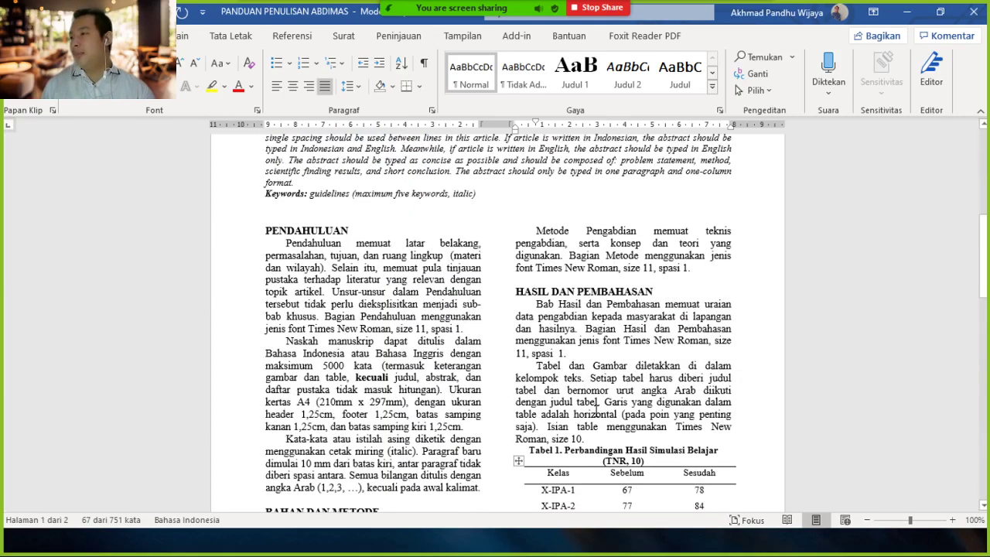
scroll(394, 441, up, 4)
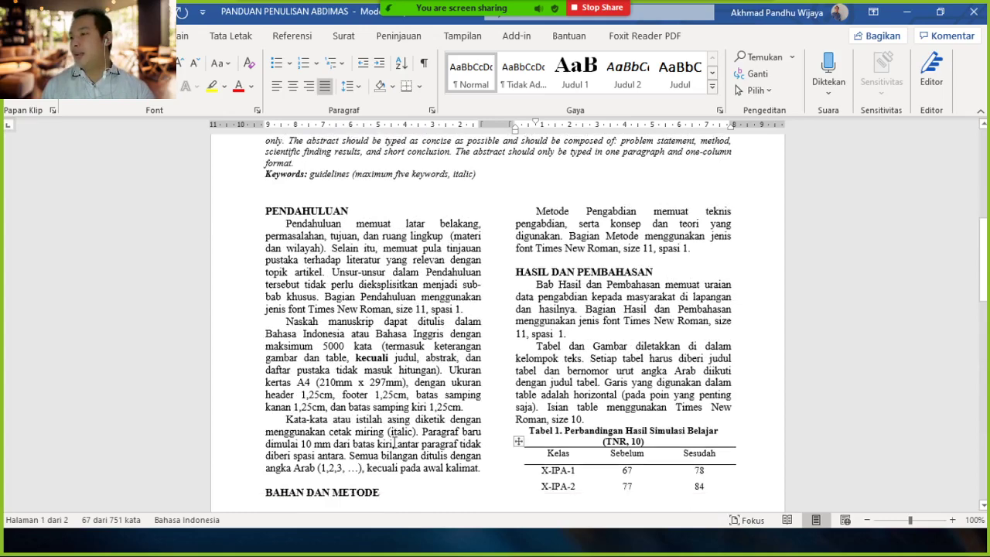
scroll(395, 441, up, 5)
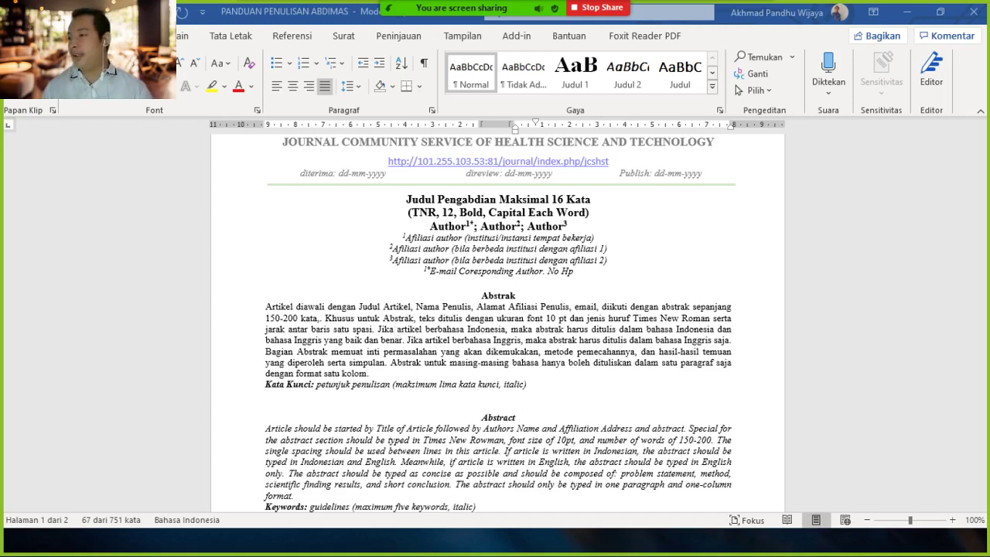
Switch to the Paper Sistem Informasi Keperawatan folder in Google Drive and browse the submitted student papers
key(alt+Tab)
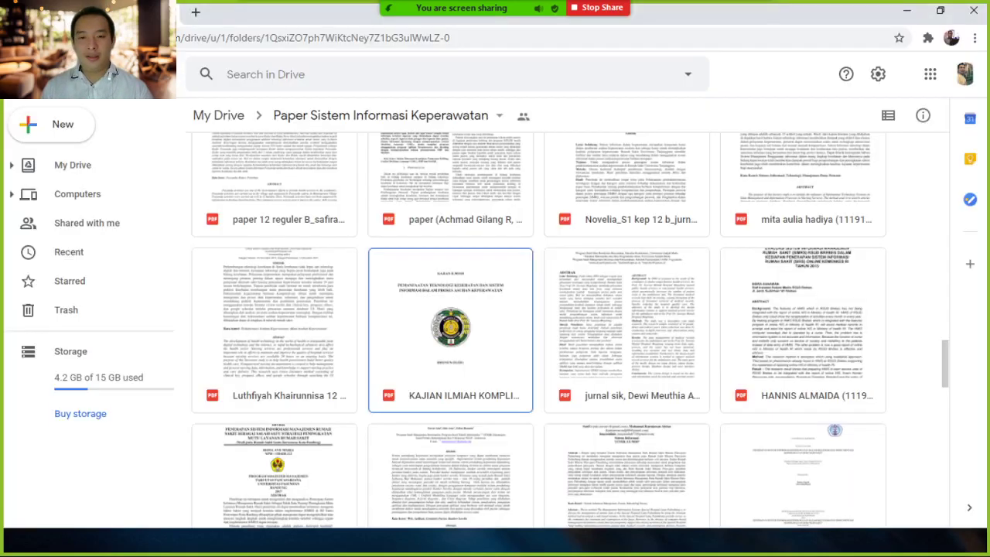
click(782, 326)
scroll(671, 411, down, 2)
scroll(641, 342, up, 2)
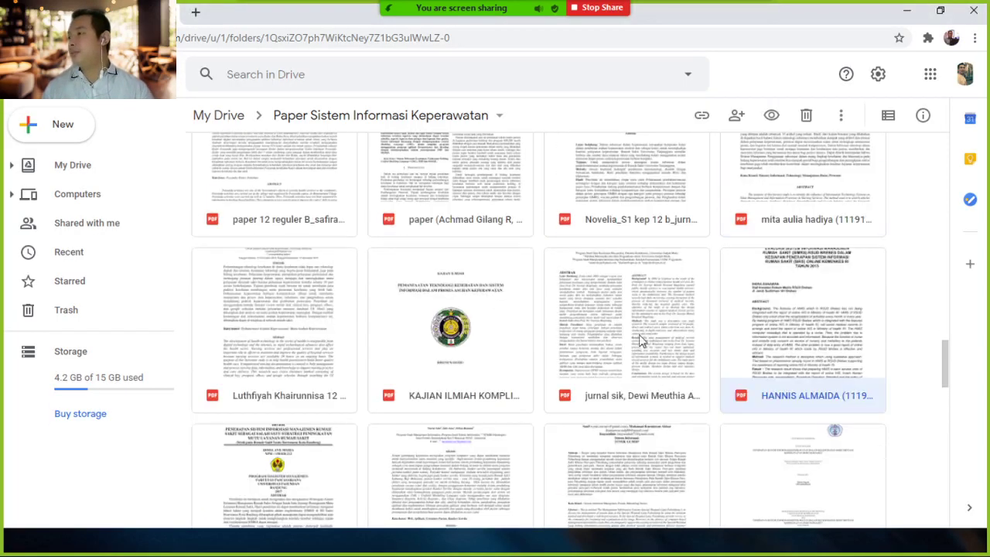
Open the student's "jurnal sik" PDF from the folder and review the Indonesian and English abstracts on its first page
click(639, 337)
double_click(639, 334)
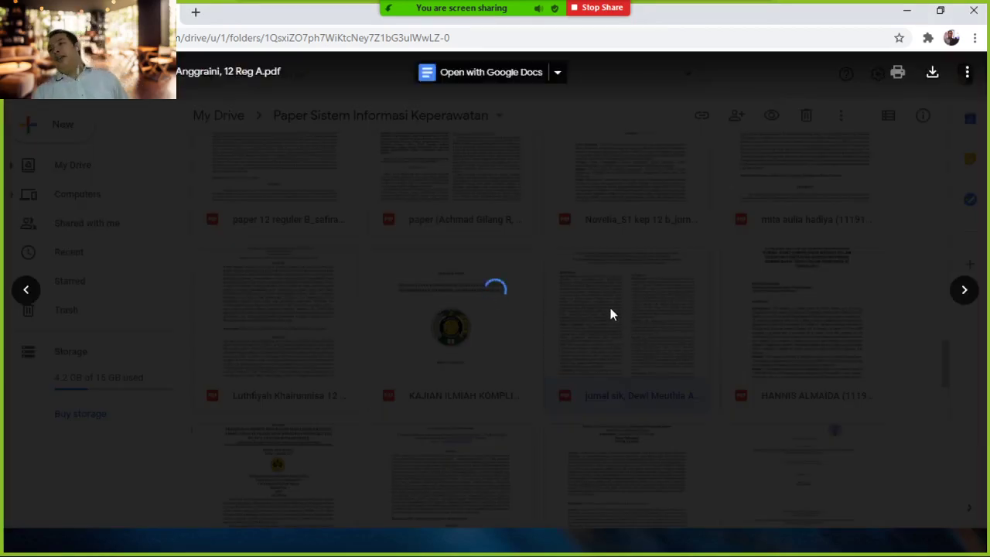
scroll(611, 309, down, 5)
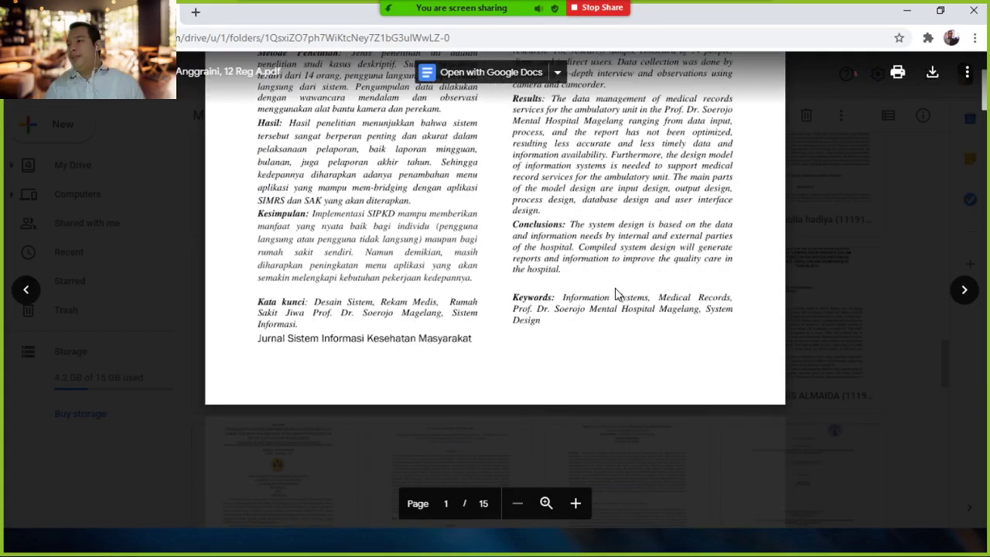
scroll(603, 294, up, 4)
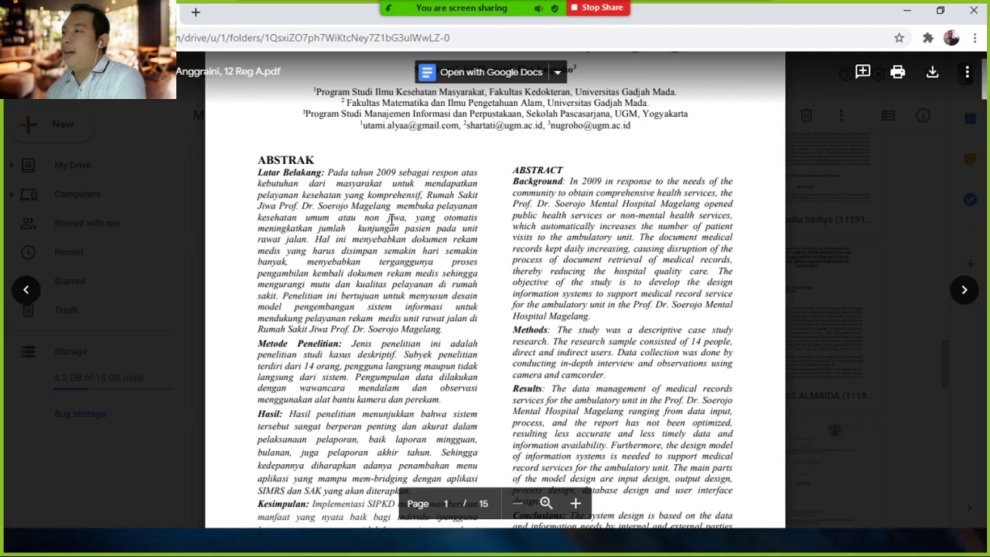
Examine the numbered and author-year citations in the PENDAHULUAN and TINJAUAN PUSTAKA sections on page 2 of the PDF
scroll(365, 192, down, 6)
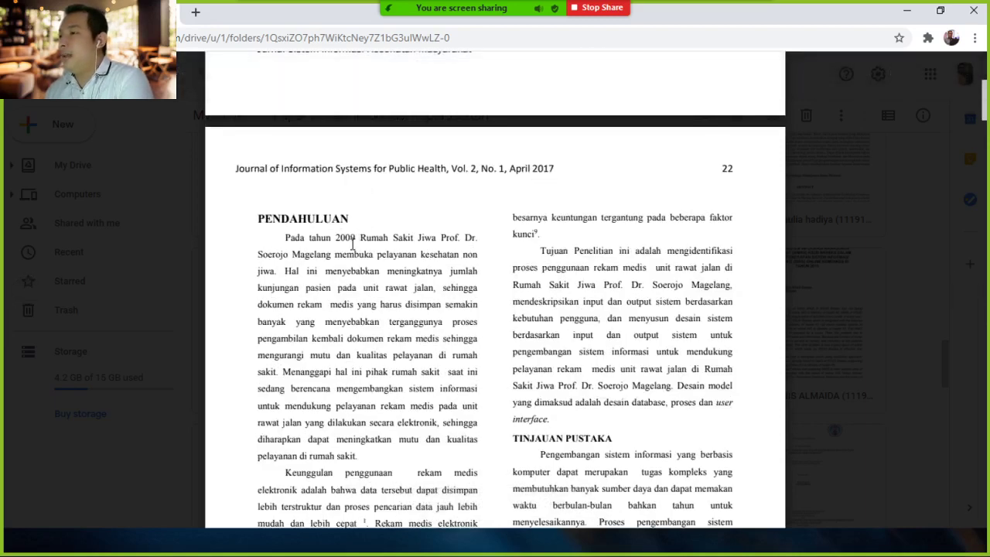
scroll(352, 244, down, 3)
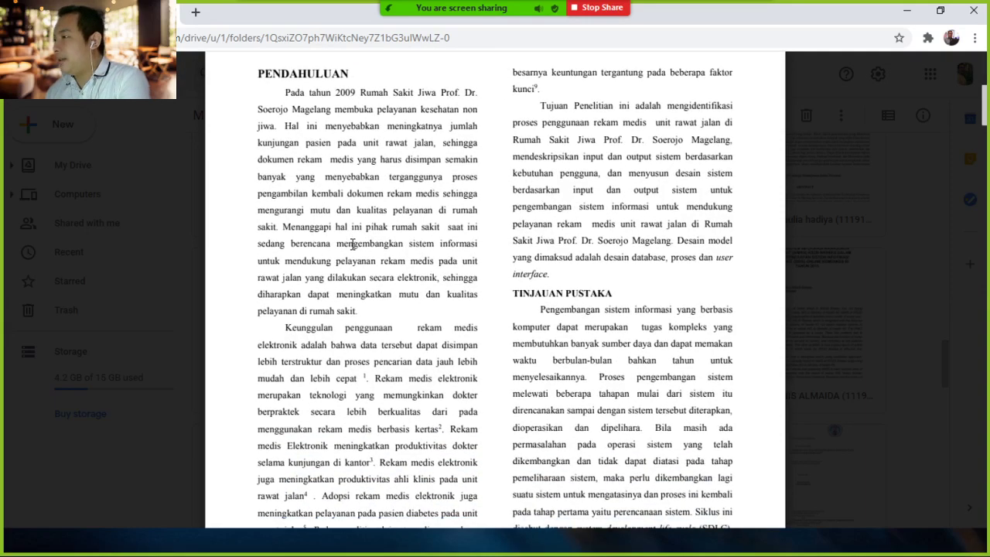
scroll(351, 244, down, 2)
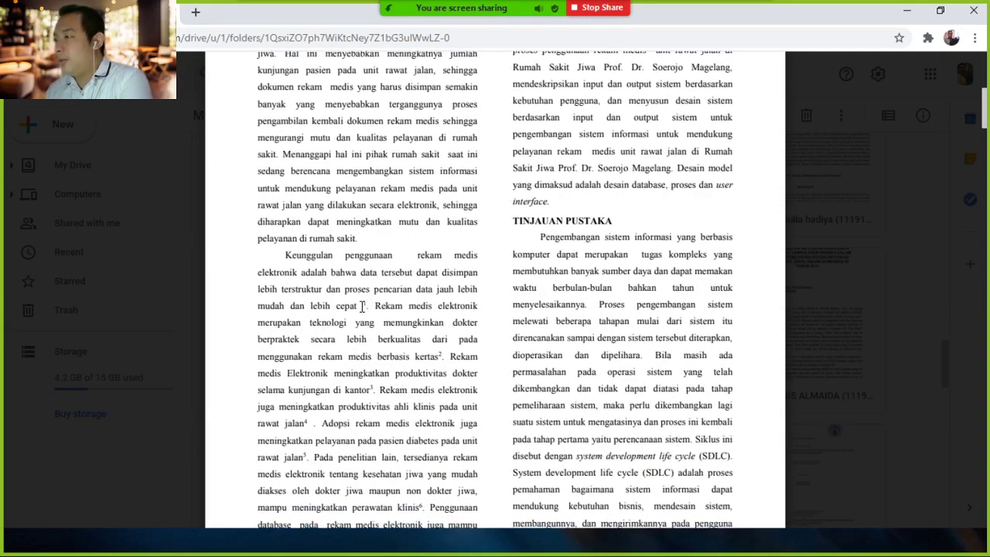
scroll(508, 309, down, 3)
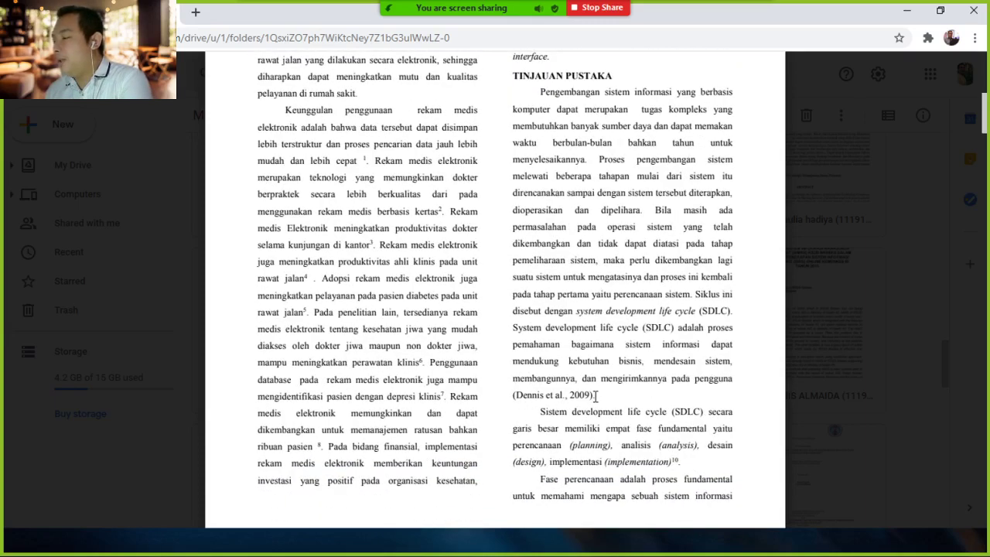
Review the literature review and METODE PENELITIAN text on pages 3 and 4, down to the start of the results section
scroll(595, 394, down, 12)
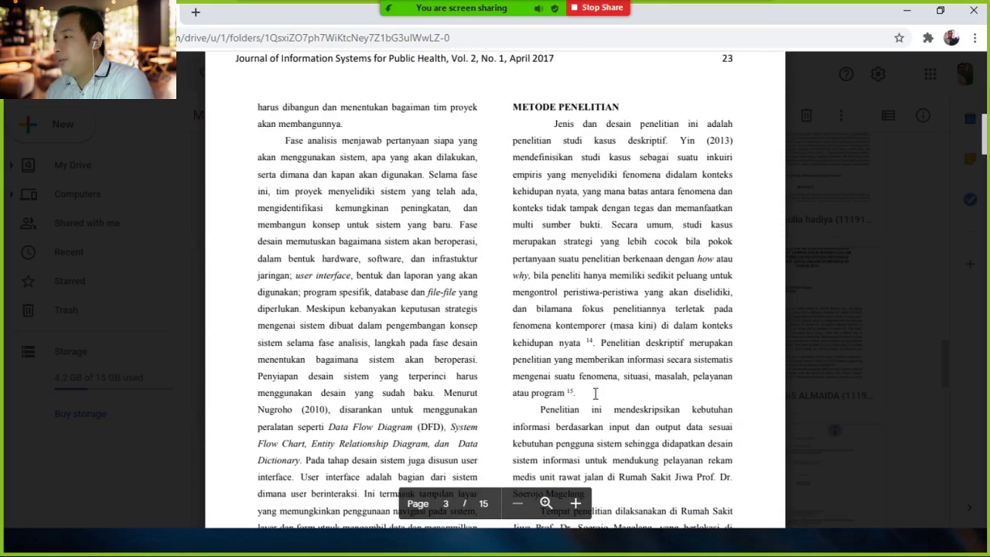
scroll(496, 387, down, 1)
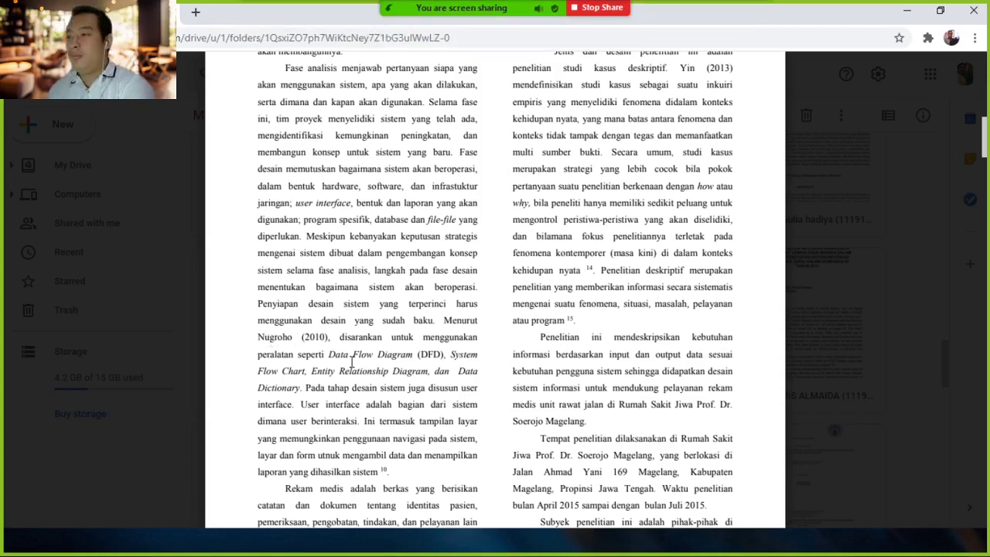
scroll(352, 362, down, 3)
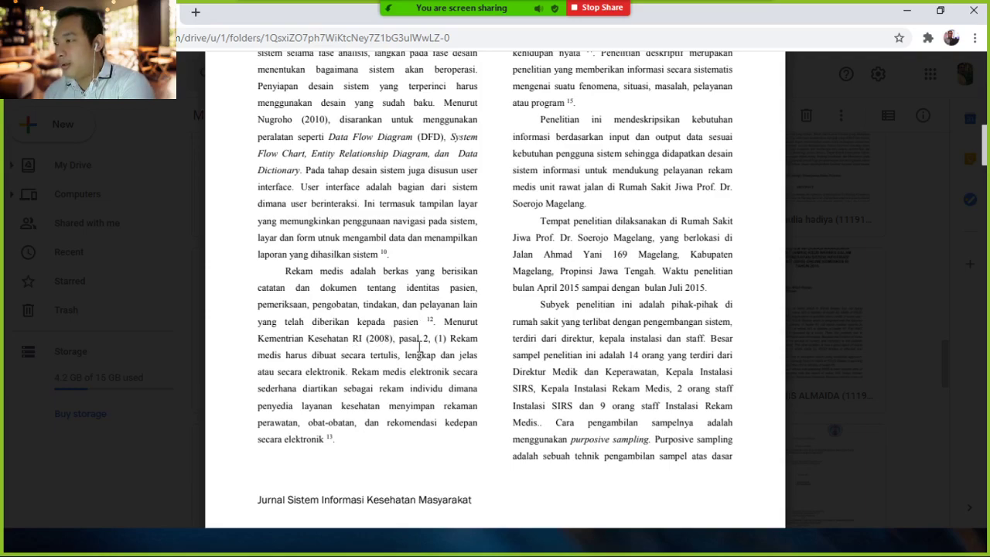
scroll(420, 347, down, 6)
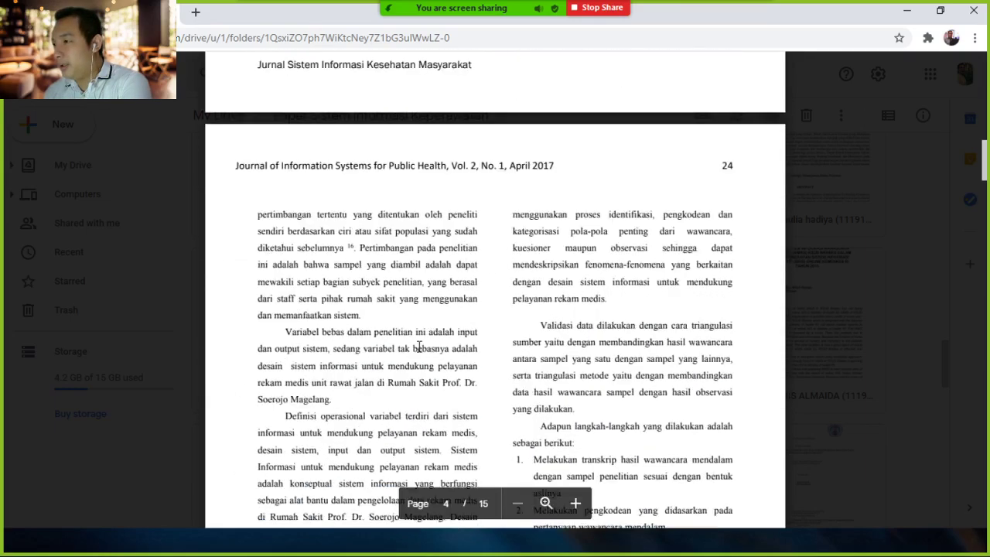
scroll(419, 346, down, 4)
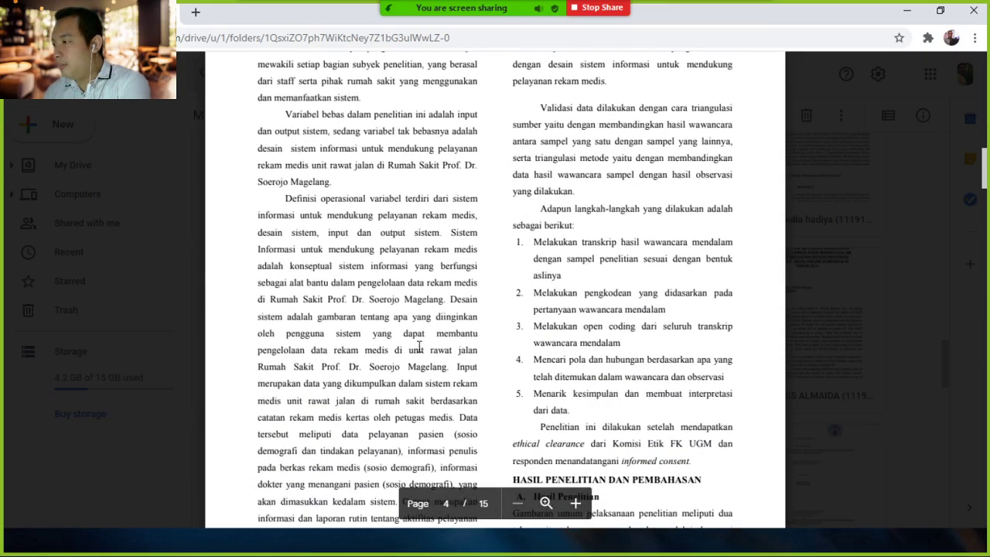
scroll(419, 347, down, 5)
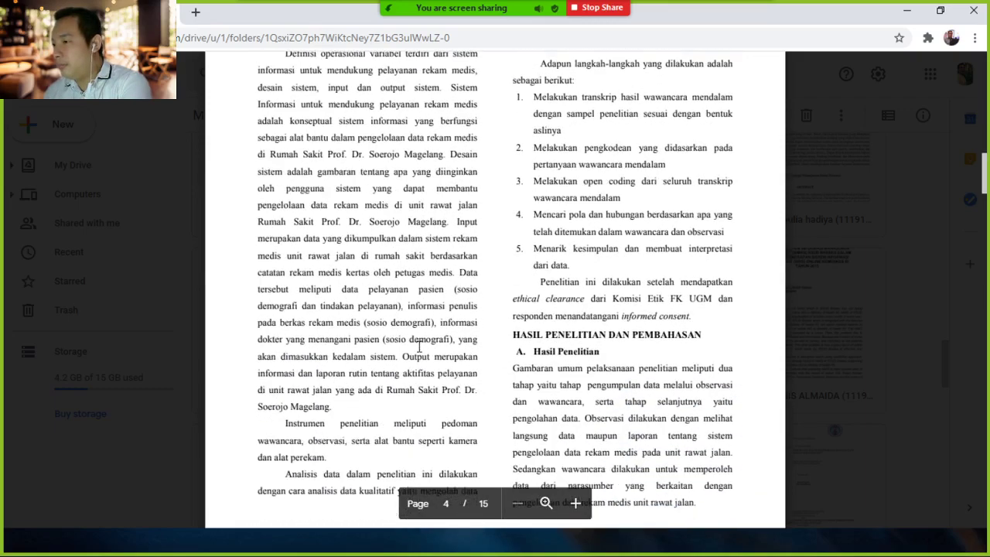
Read through the results on pages 5 and 6 and highlight the "Juknis SIRS 2011" citation
scroll(419, 346, down, 1)
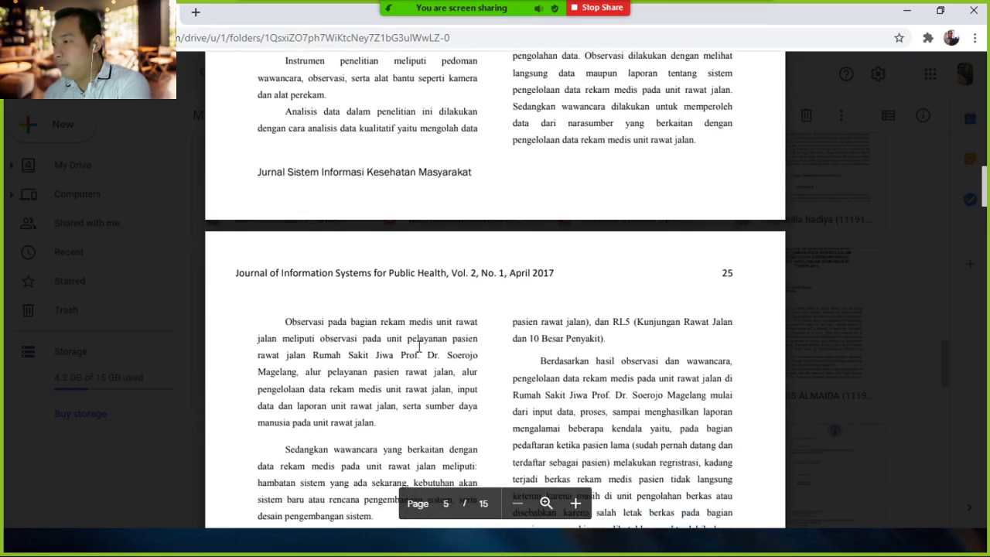
scroll(426, 348, down, 3)
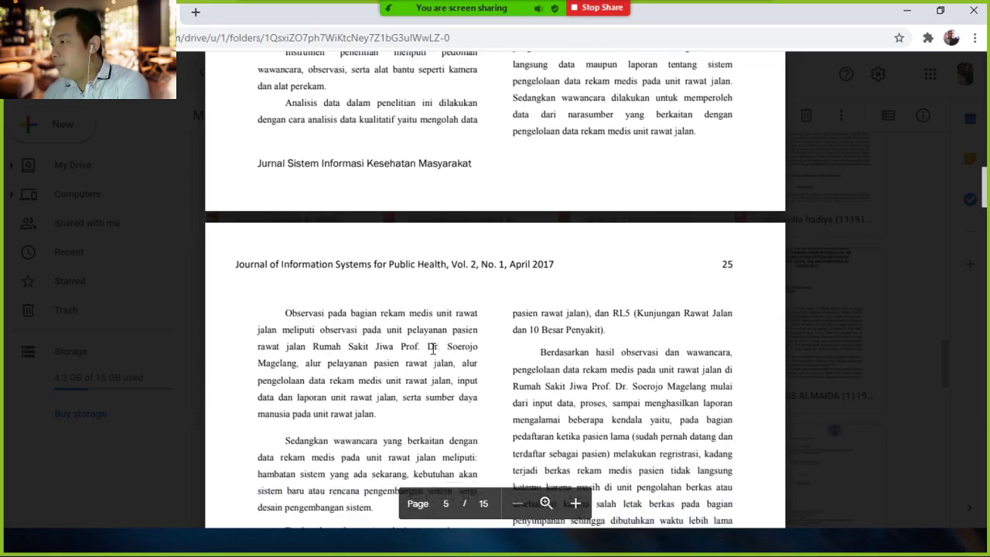
scroll(433, 349, down, 5)
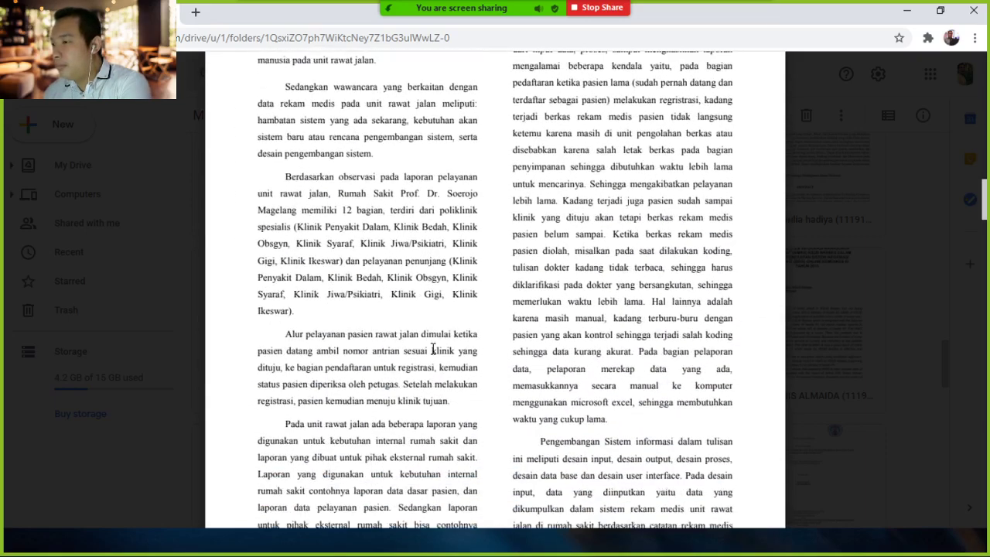
scroll(433, 349, down, 5)
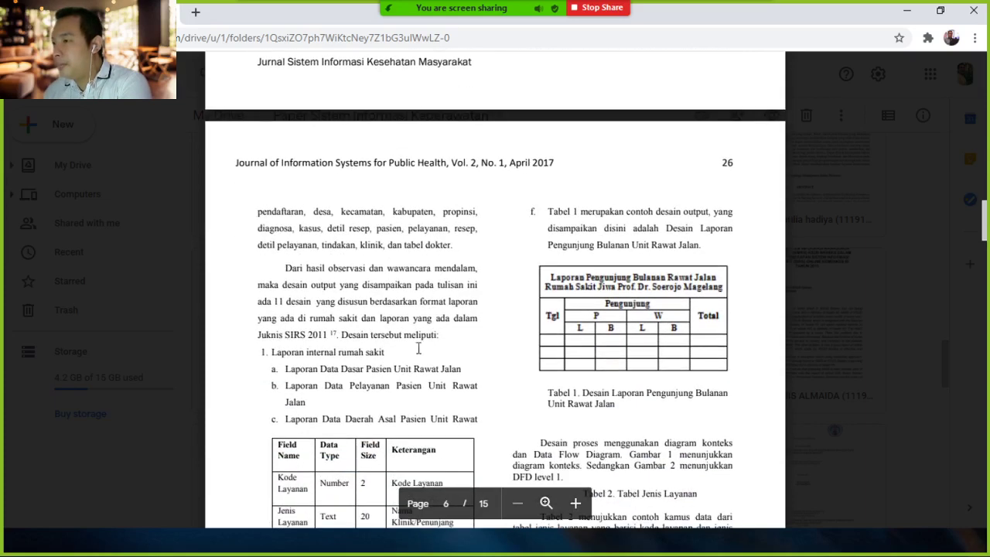
drag(259, 337, 333, 338)
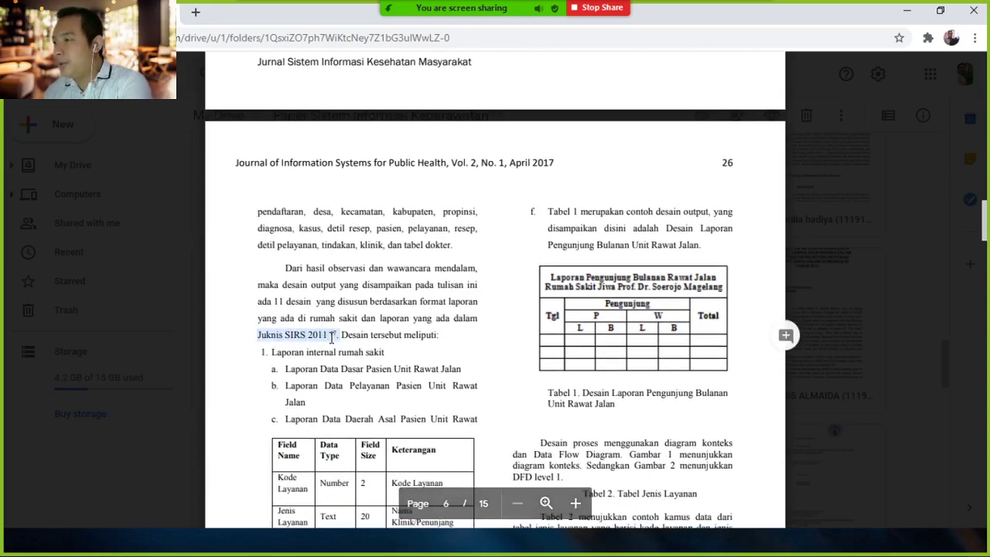
click(259, 334)
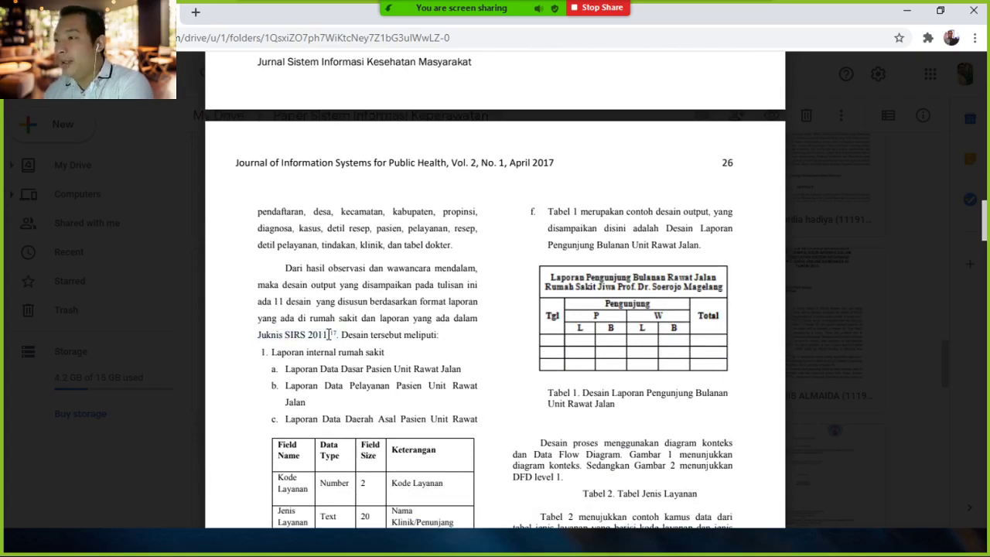
Go to the KEPUSTAKAAN list on page 14 and highlight the first author's surname in reference 5
scroll(549, 325, down, 20)
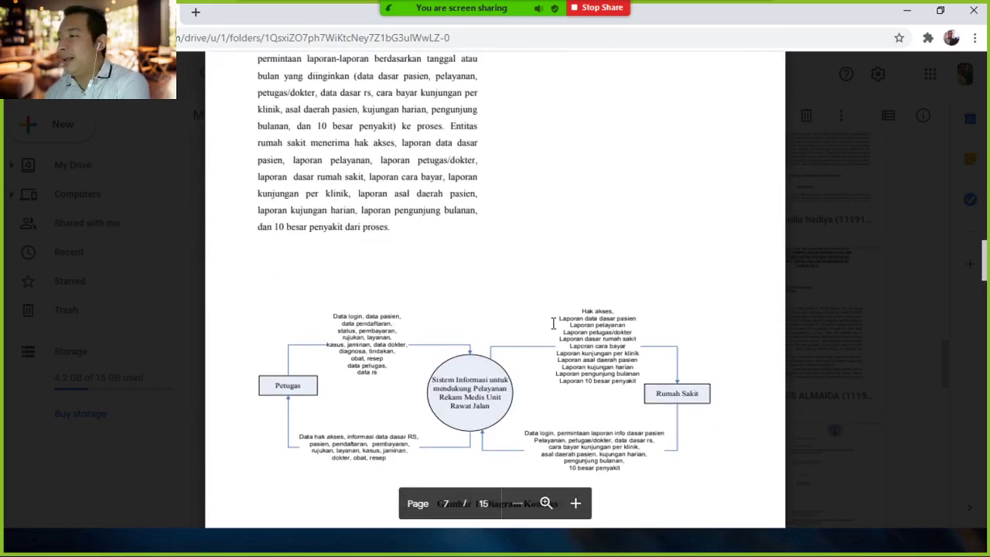
scroll(553, 325, down, 20)
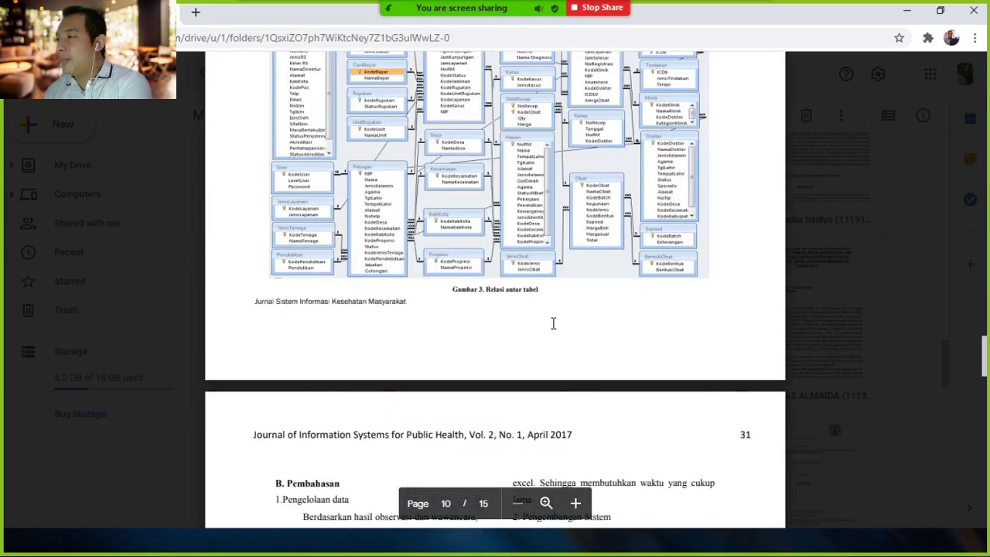
scroll(553, 325, down, 20)
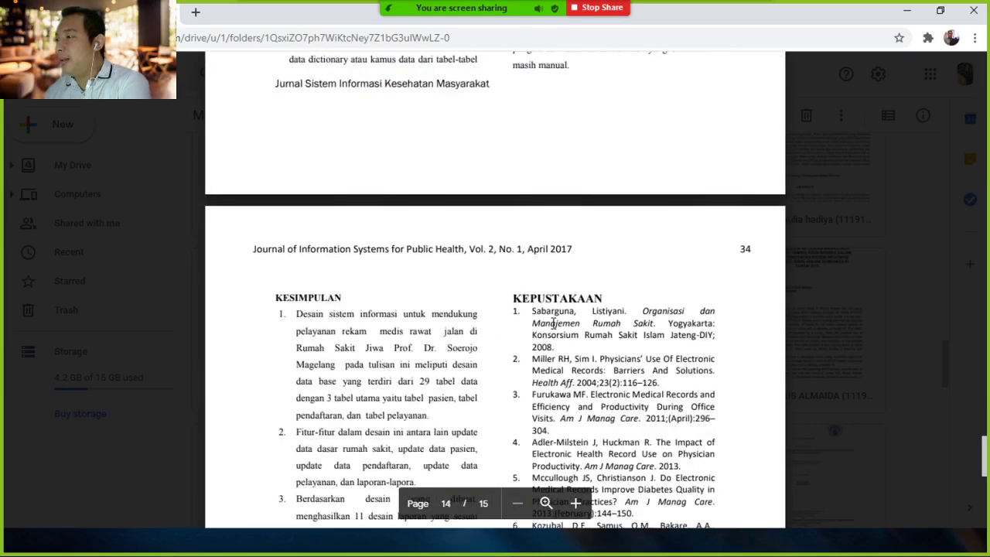
scroll(554, 252, up, 2)
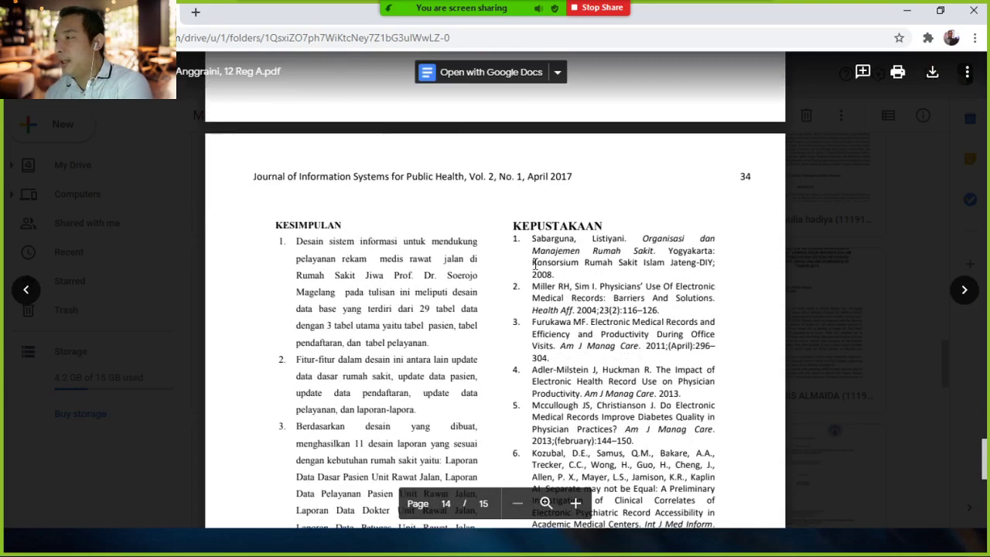
double_click(571, 406)
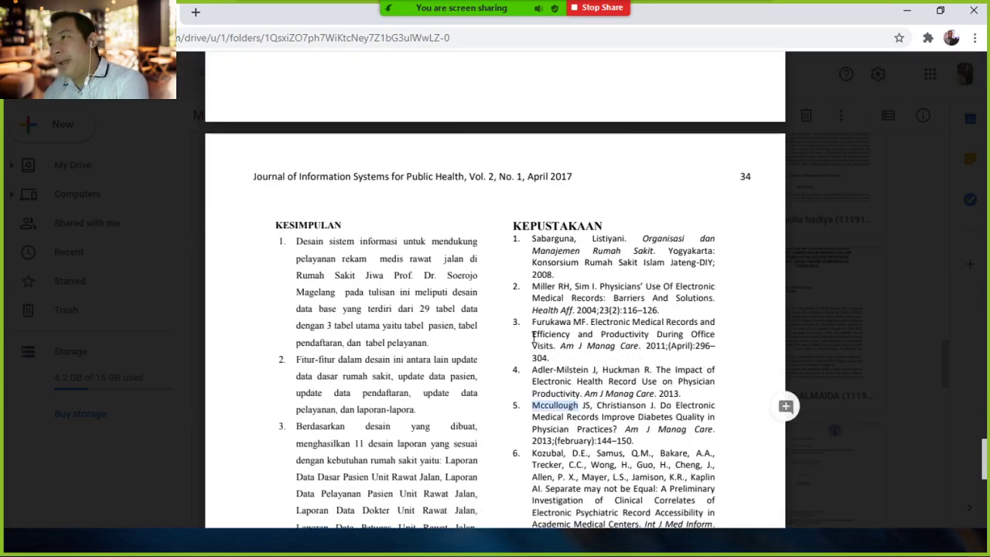
Look back through the discussion and design pages, then return to KEPUSTAKAAN and highlight references 1 and 2
scroll(533, 340, up, 20)
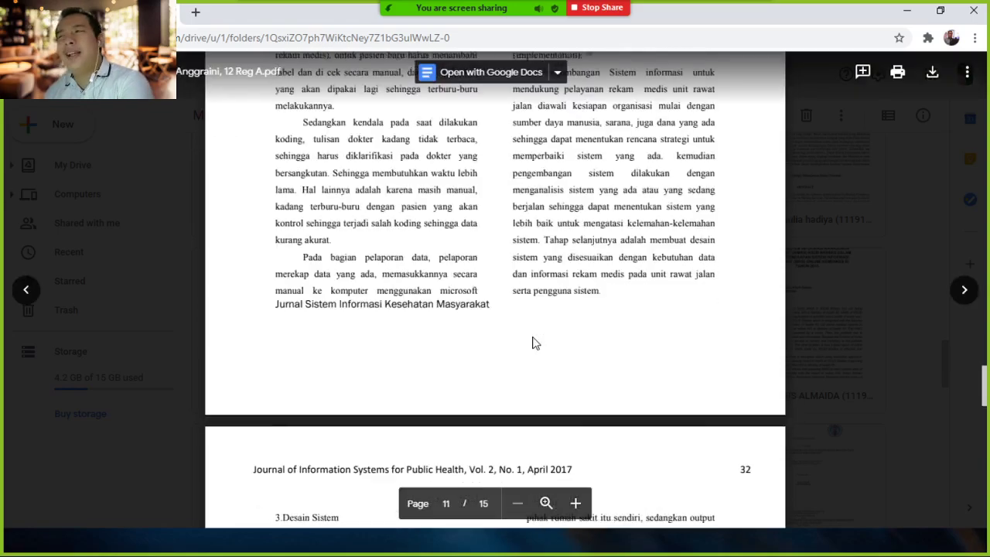
scroll(533, 340, up, 15)
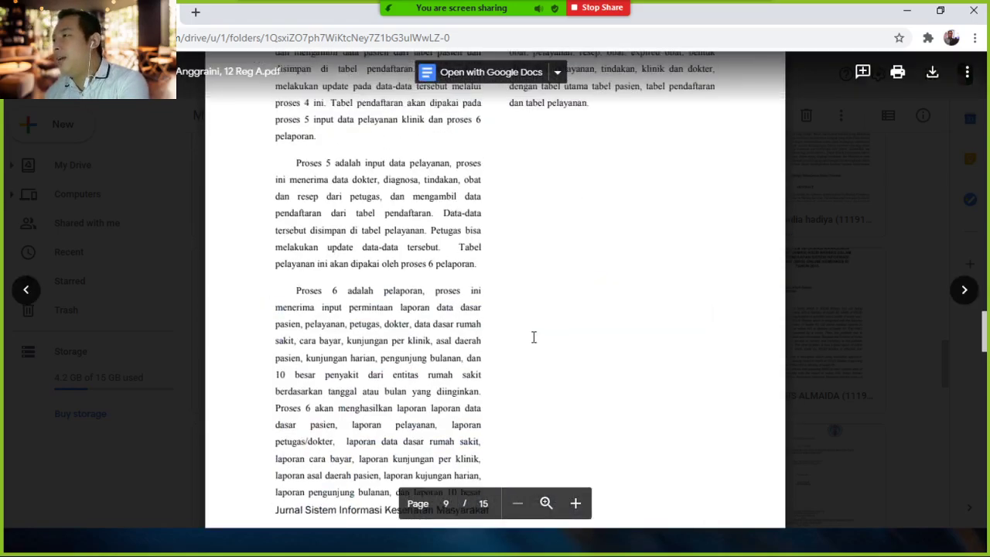
scroll(533, 337, up, 15)
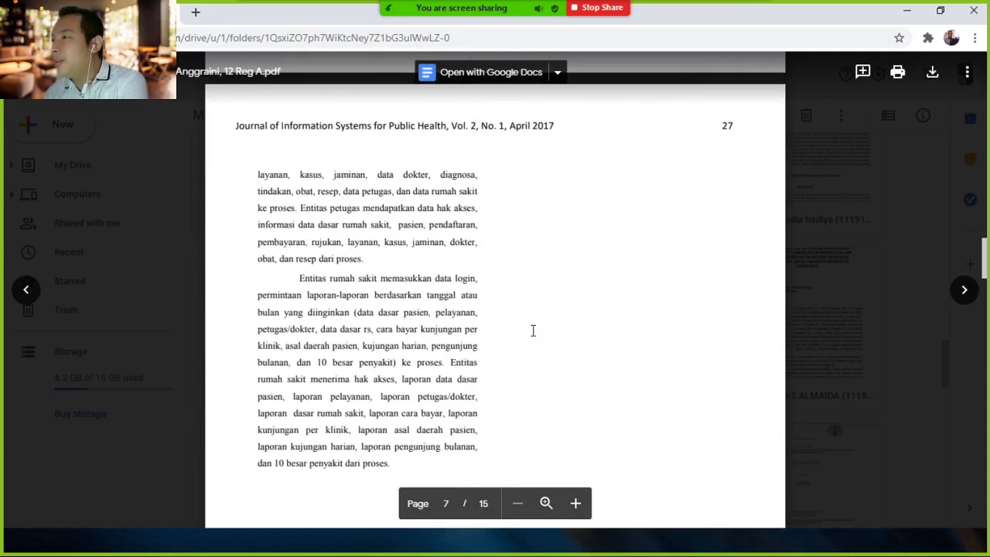
scroll(533, 330, down, 20)
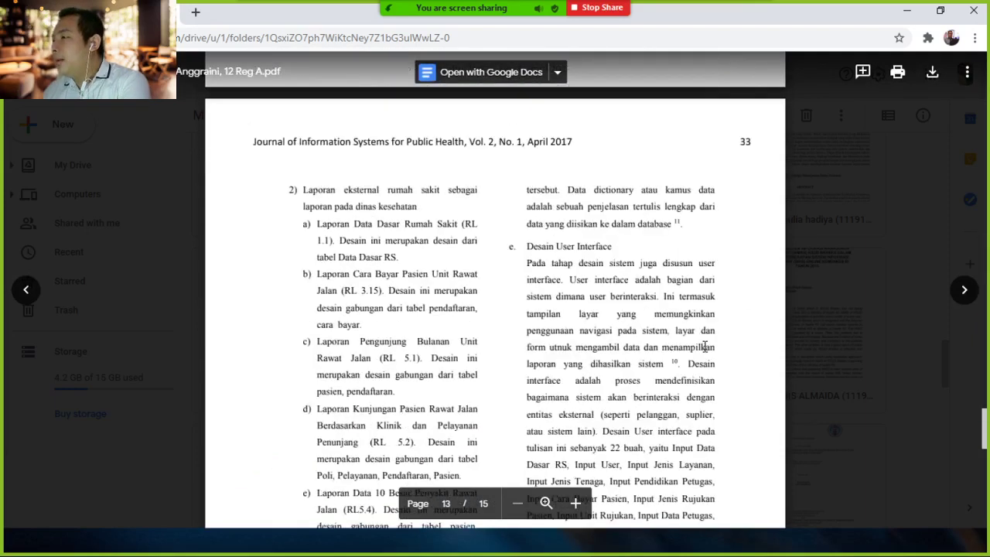
scroll(705, 345, down, 5)
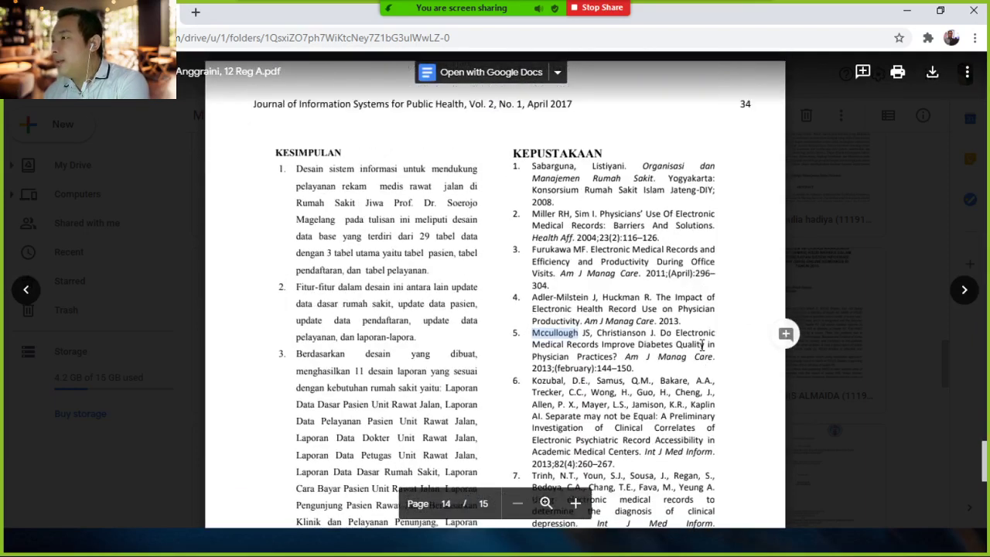
drag(533, 167, 698, 191)
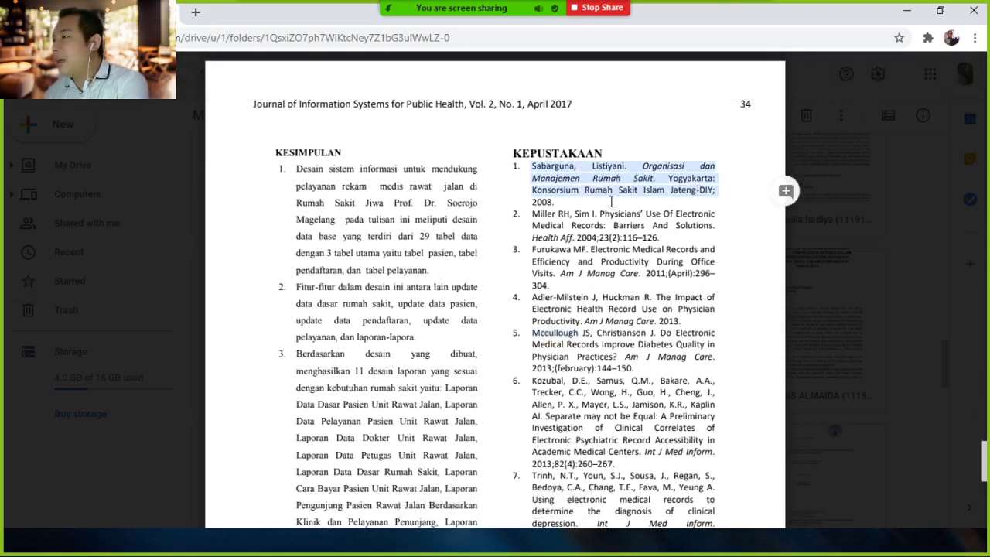
click(547, 232)
double_click(547, 217)
drag(548, 219, 649, 250)
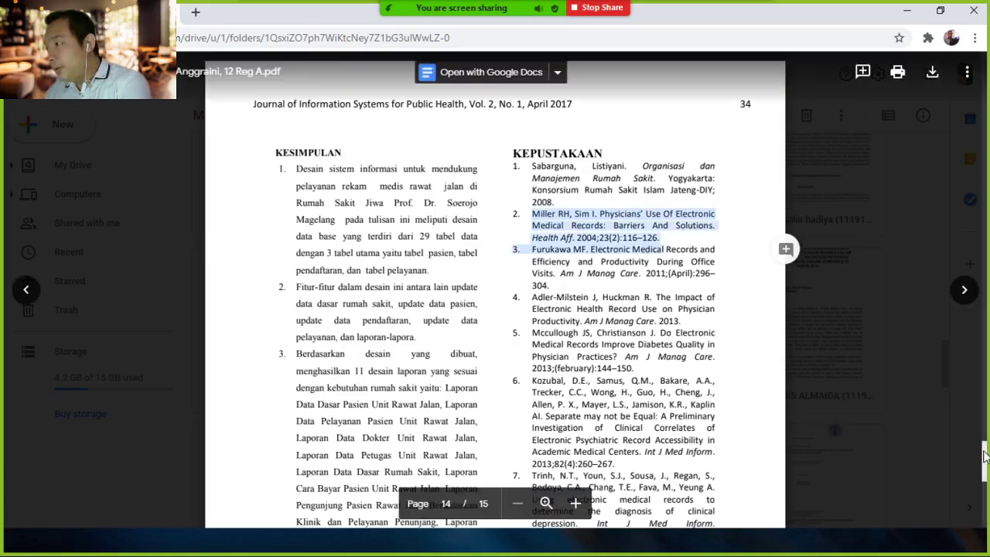
Recheck the in-text citations on page 2 and the abstract on page 1, then close the PDF preview
drag(984, 456, 982, 116)
scroll(547, 210, up, 3)
scroll(527, 390, down, 2)
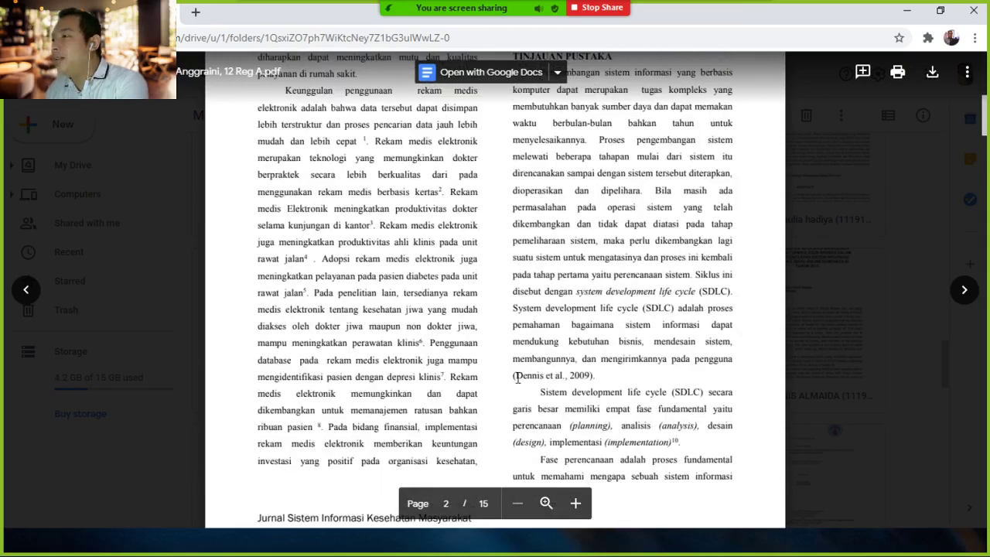
scroll(488, 376, up, 5)
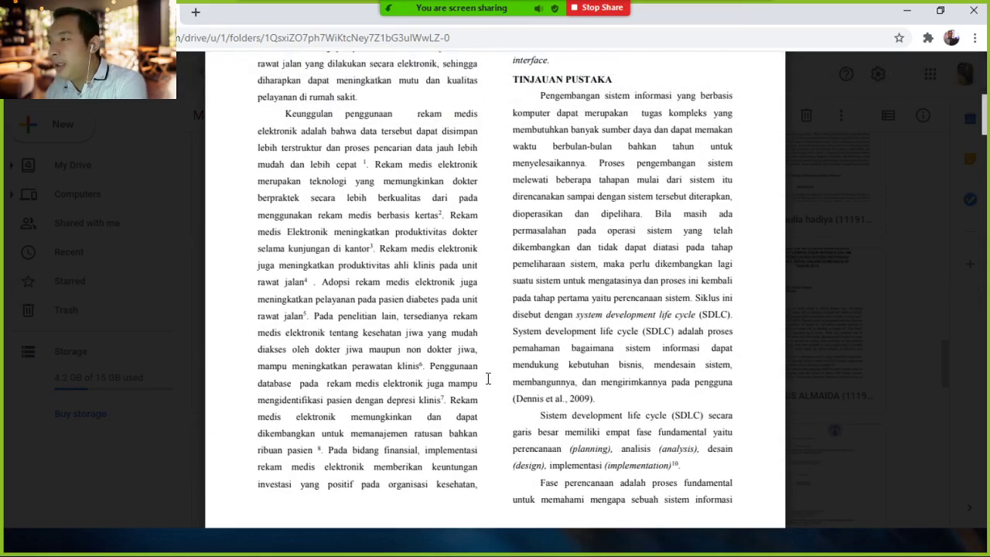
scroll(468, 292, up, 4)
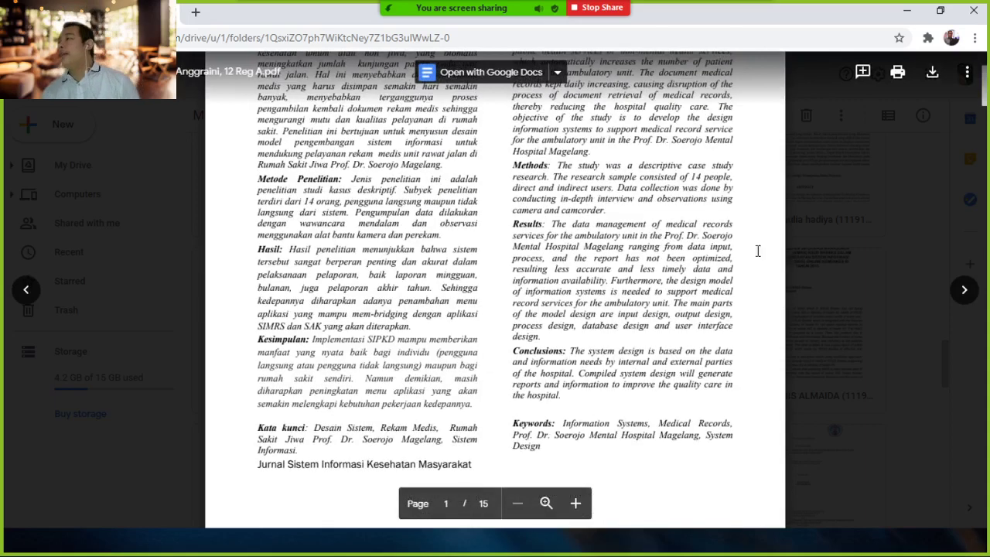
click(961, 242)
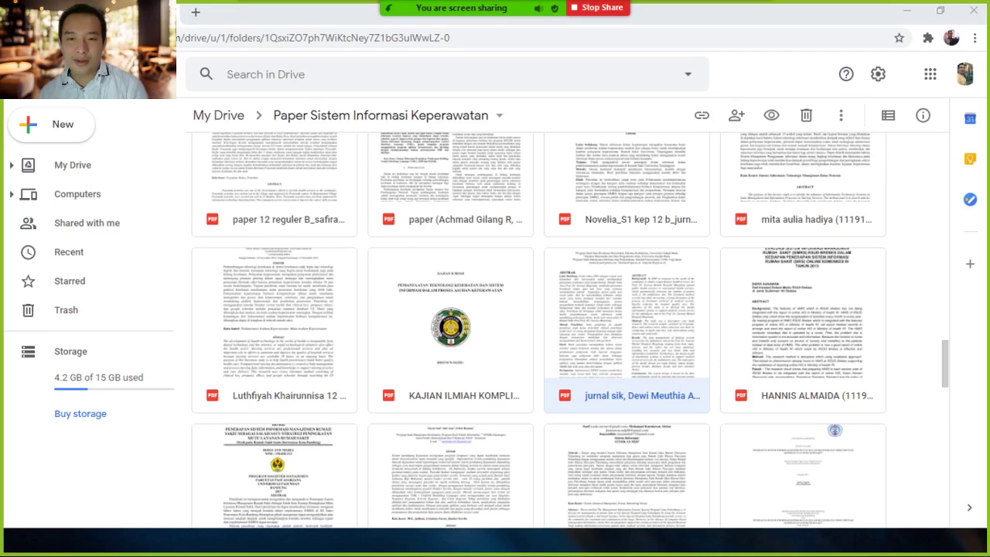
Switch to the syllabus in Word, find the Daftar Pustaka list on page 8, and open the reference and citation tools
key(alt+Tab)
scroll(577, 249, down, 10)
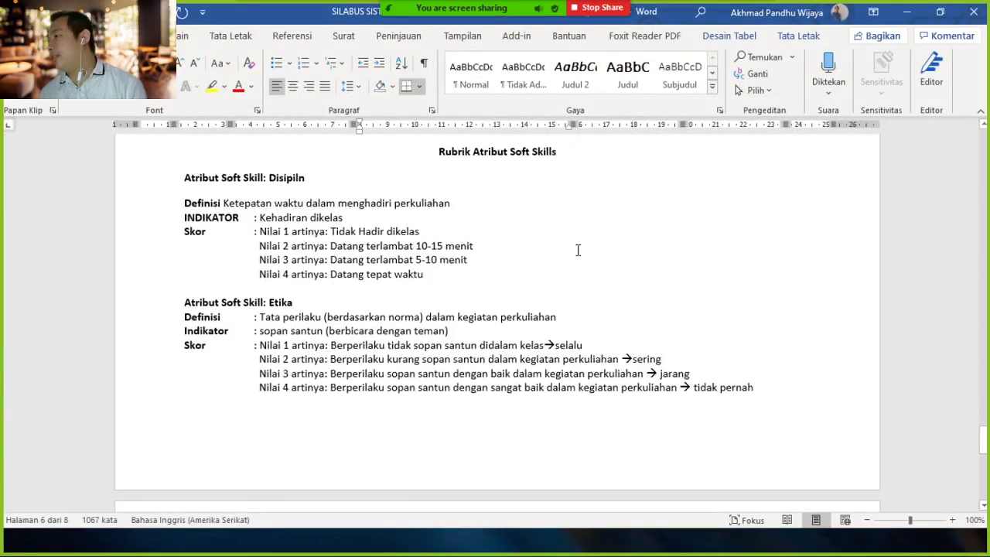
scroll(578, 250, down, 10)
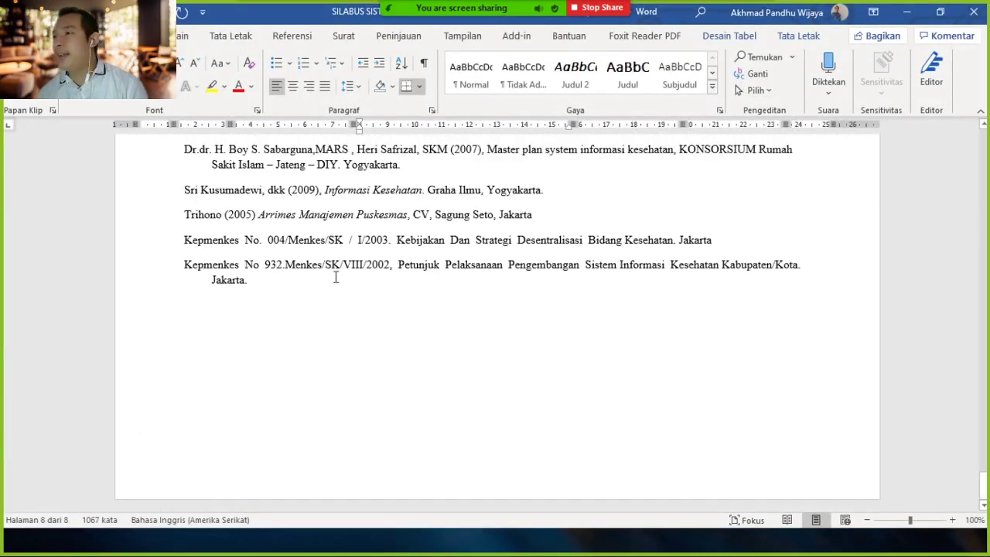
click(336, 278)
scroll(336, 277, up, 4)
scroll(336, 278, down, 3)
scroll(336, 278, up, 5)
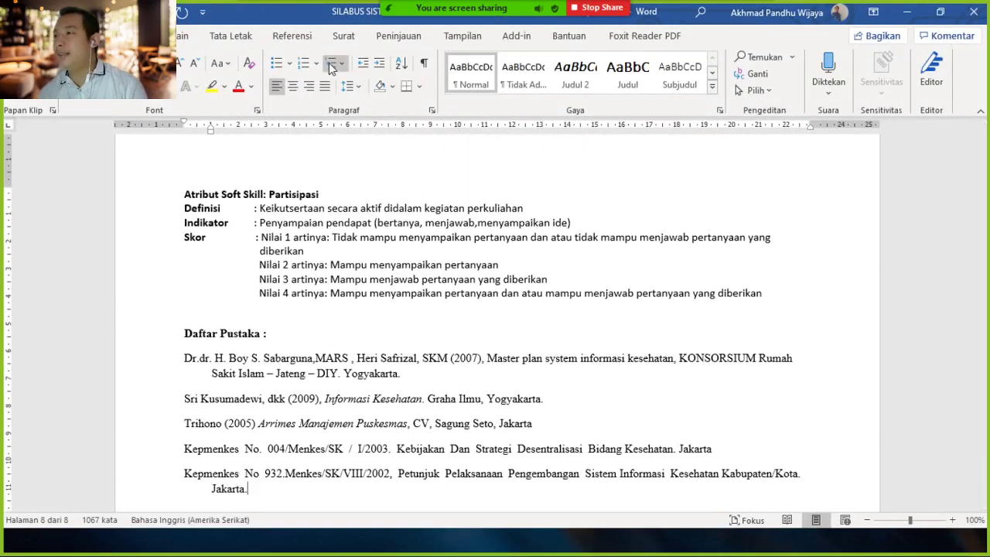
click(293, 36)
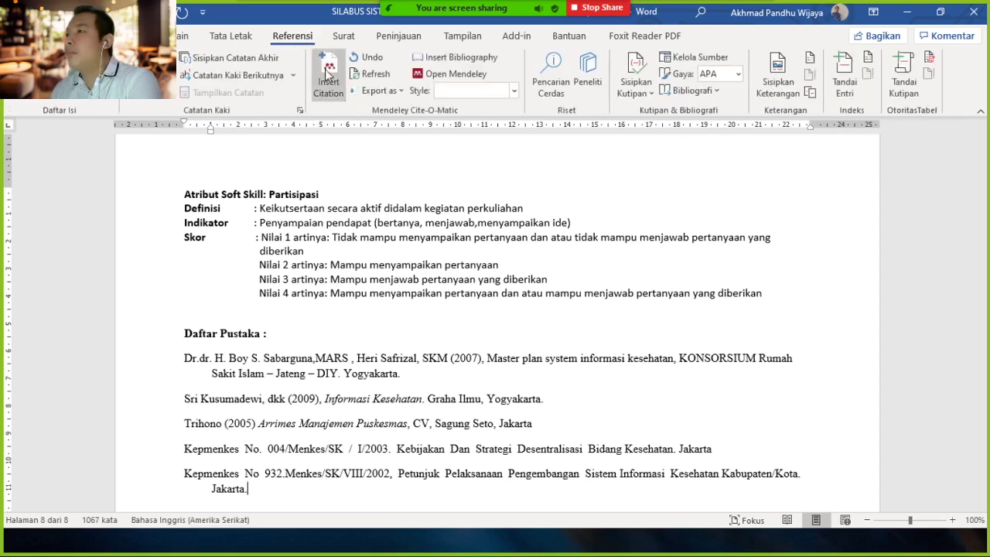
Insert an extra blank line between the Partisipasi scoring rubric and the Daftar Pustaka heading
click(413, 228)
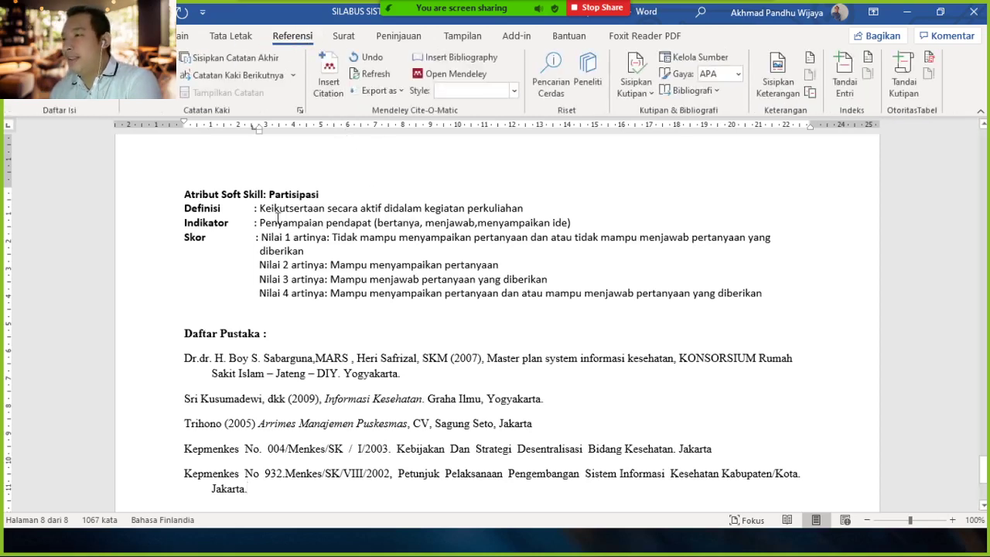
click(262, 208)
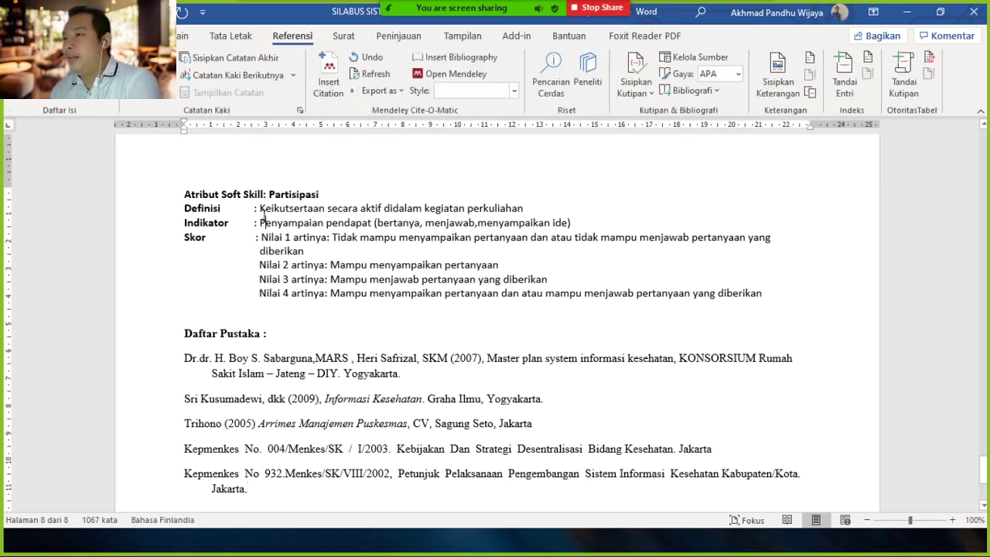
click(276, 311)
key(Home)
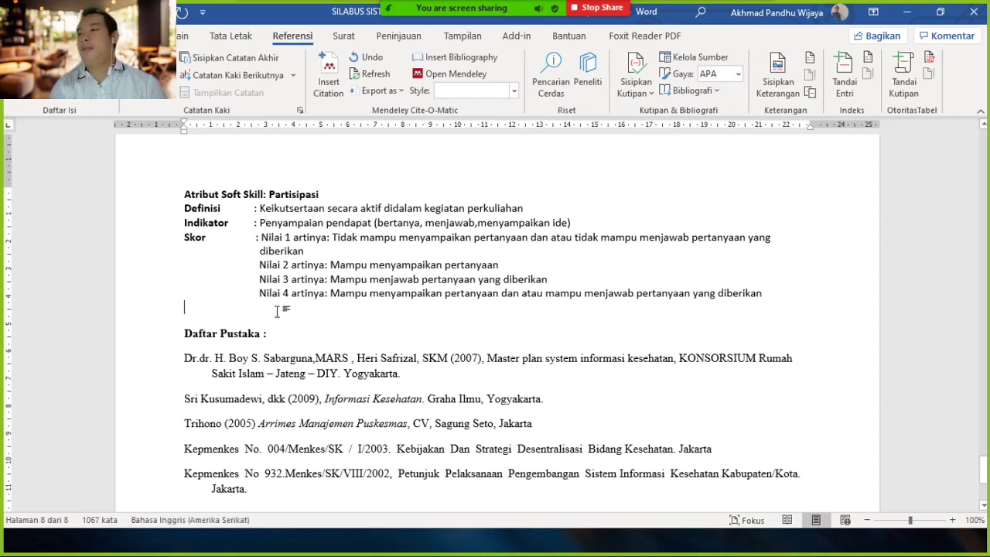
key(Return)
key(Up)
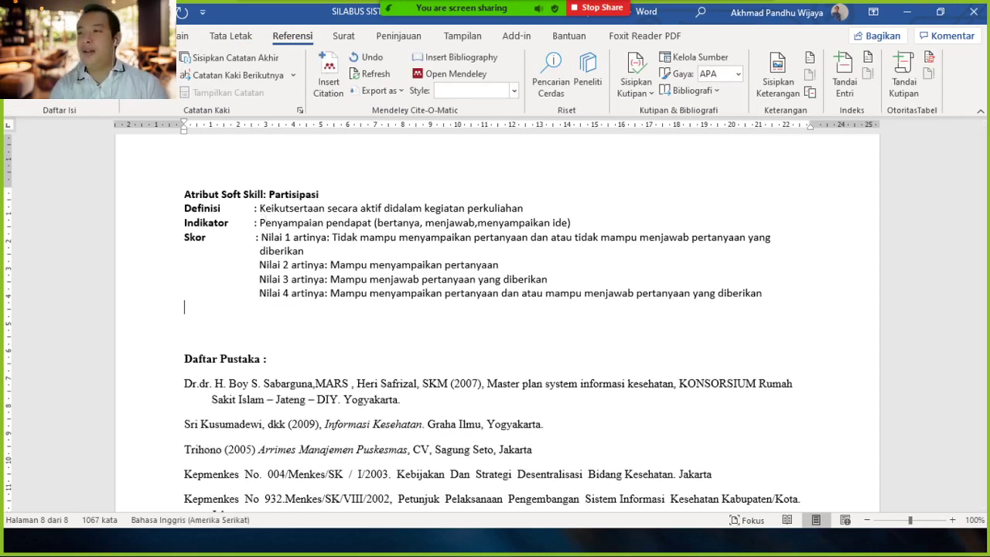
Enter "Teknologi" on the new line above Daftar Pustaka and remove its bold formatting
text(Teknologi )
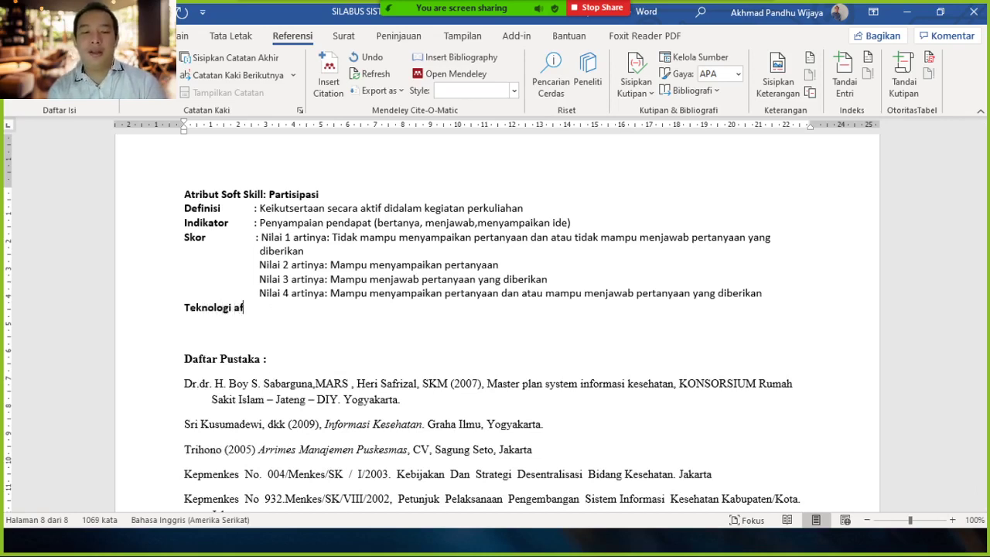
text(af)
key(BackSpace)
key(BackSpace)
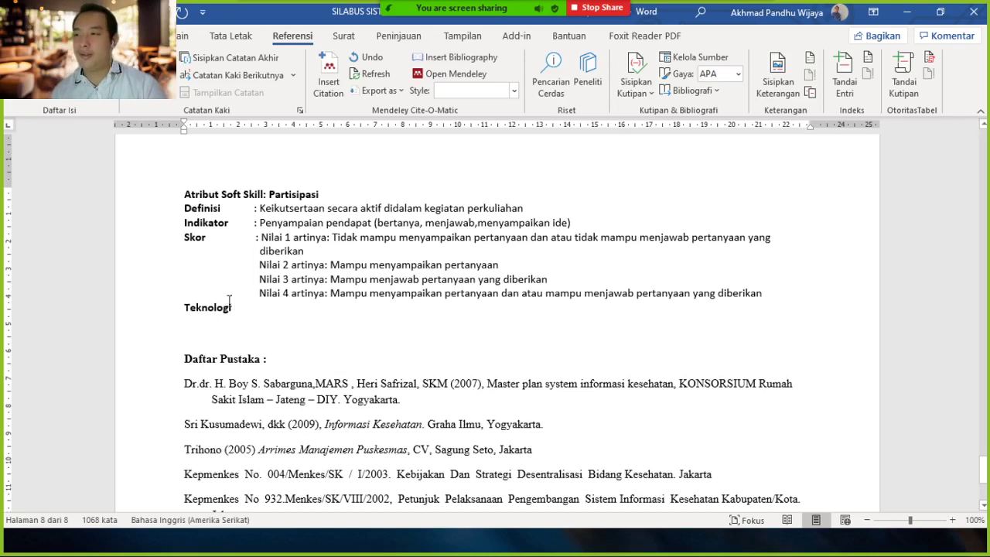
click(164, 309)
click(254, 309)
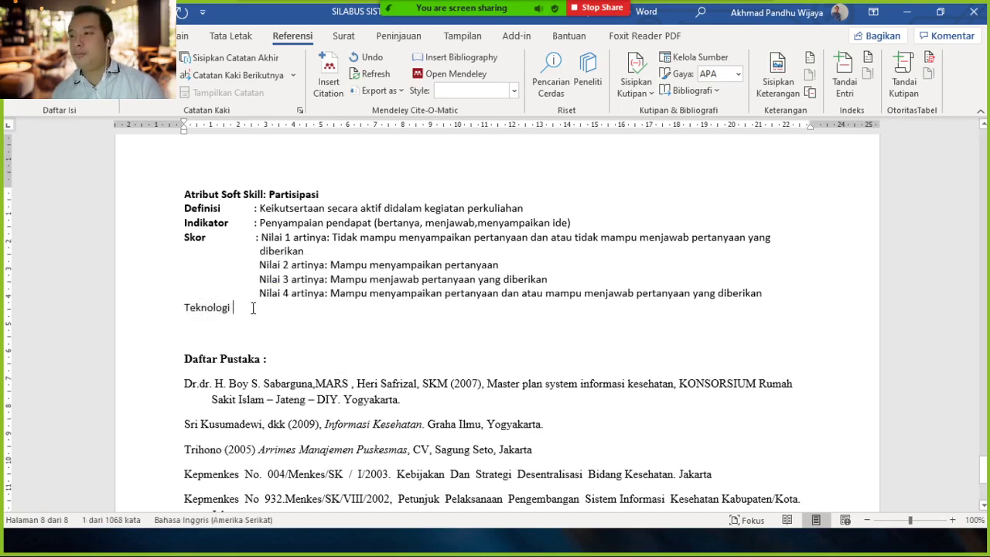
Complete the line as "Teknologi Memiliki peranan yang sangat penting di dunia industri"
text(Memilk)
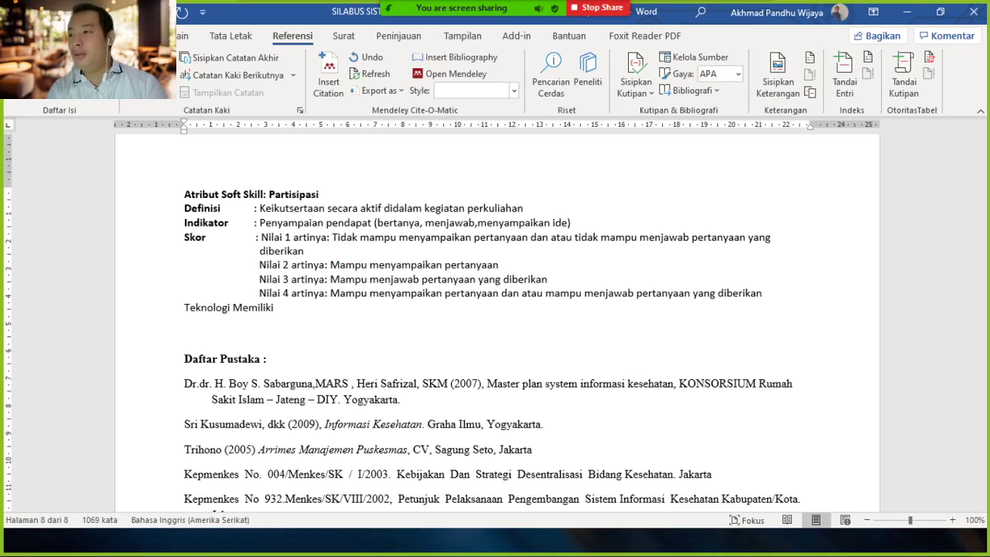
text(ki peranan)
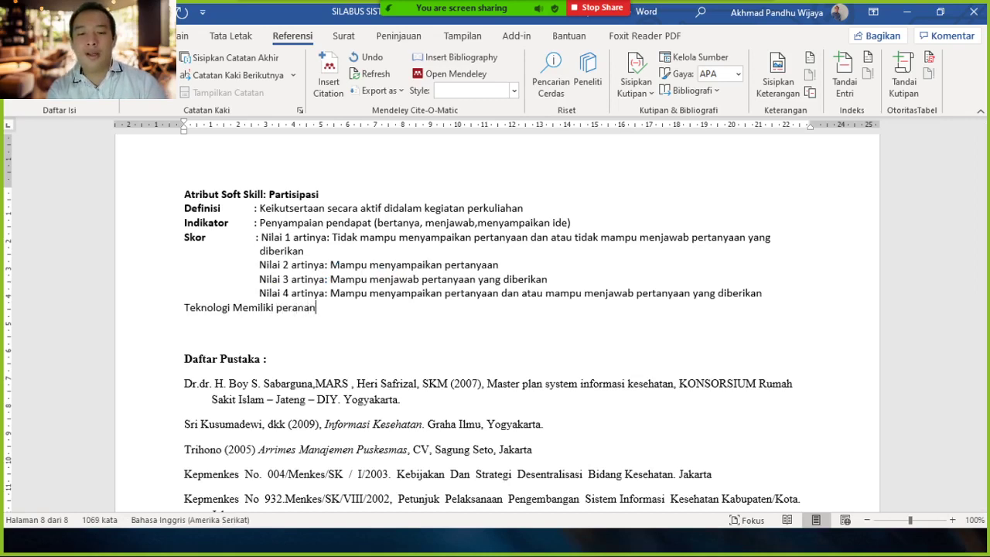
text( yang sangat pen)
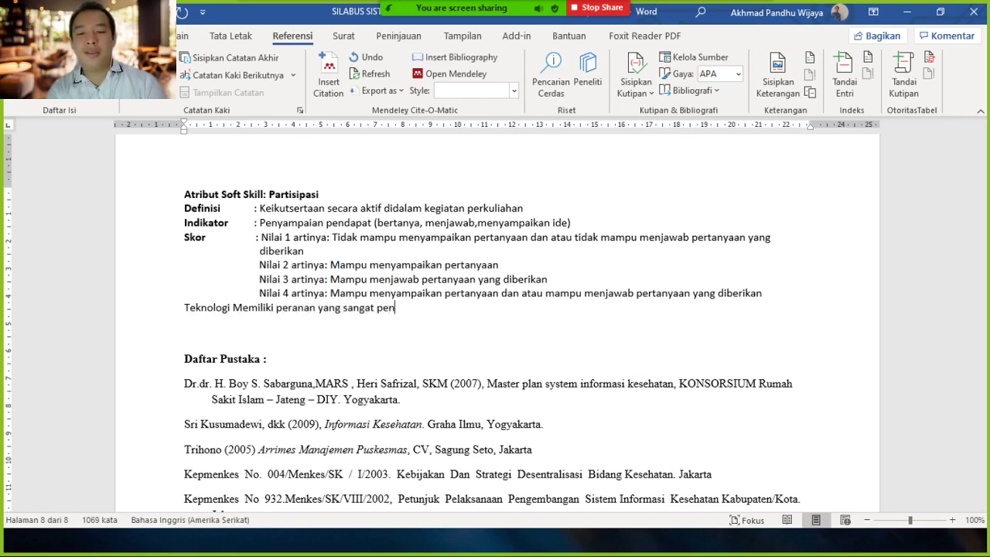
text(ting di dun)
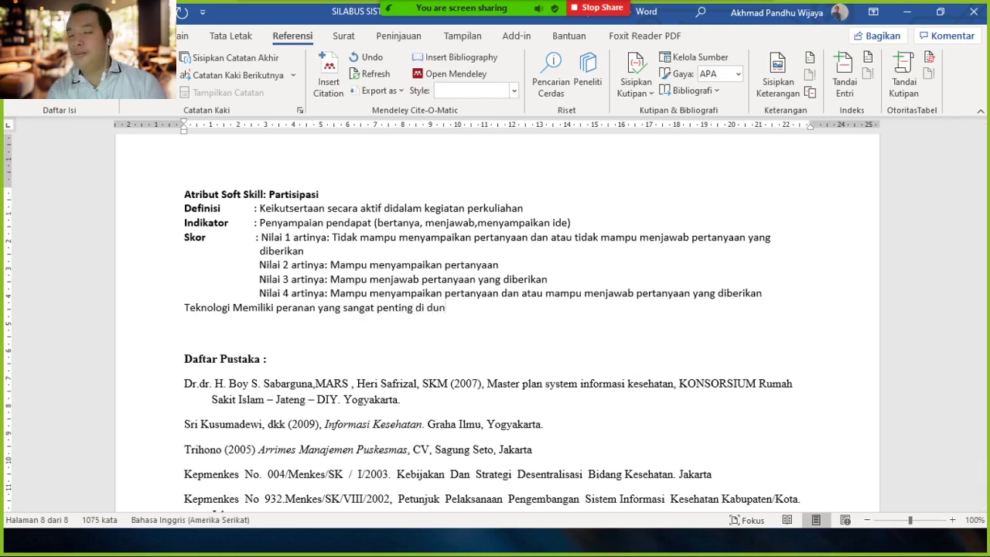
text(aia industri)
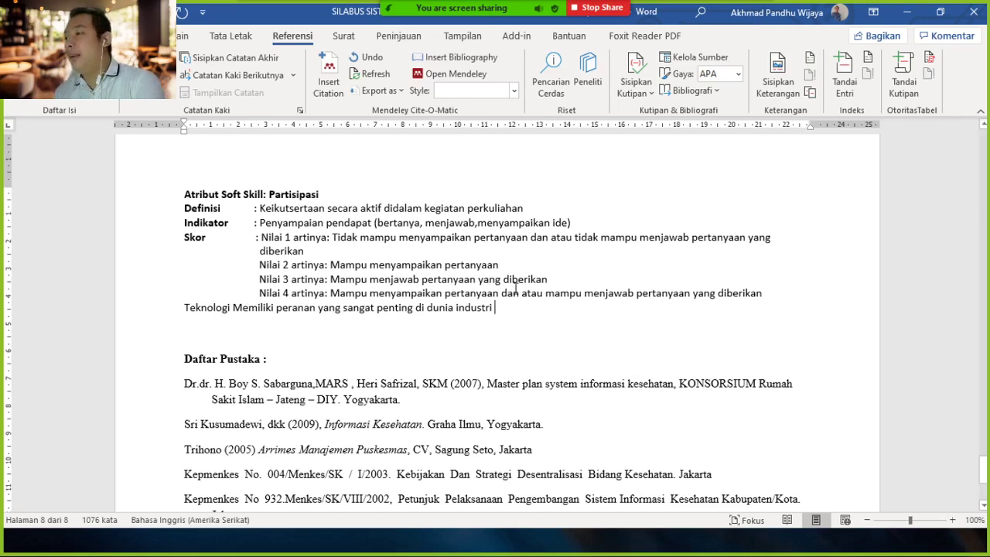
Search the Mendeley library by author name and insert the 2016 "Naive Bayes Classification" article as a citation after the sentence
click(329, 72)
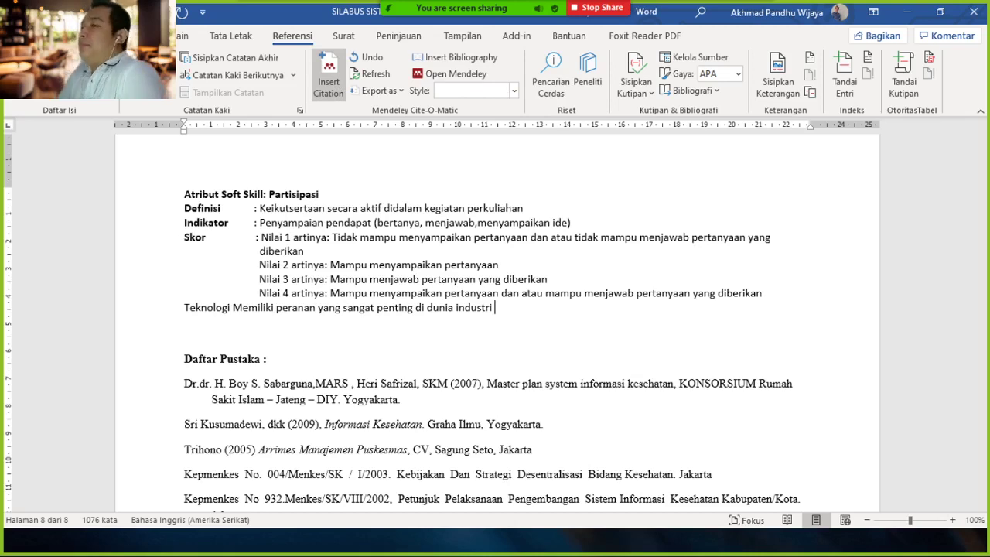
key(Escape)
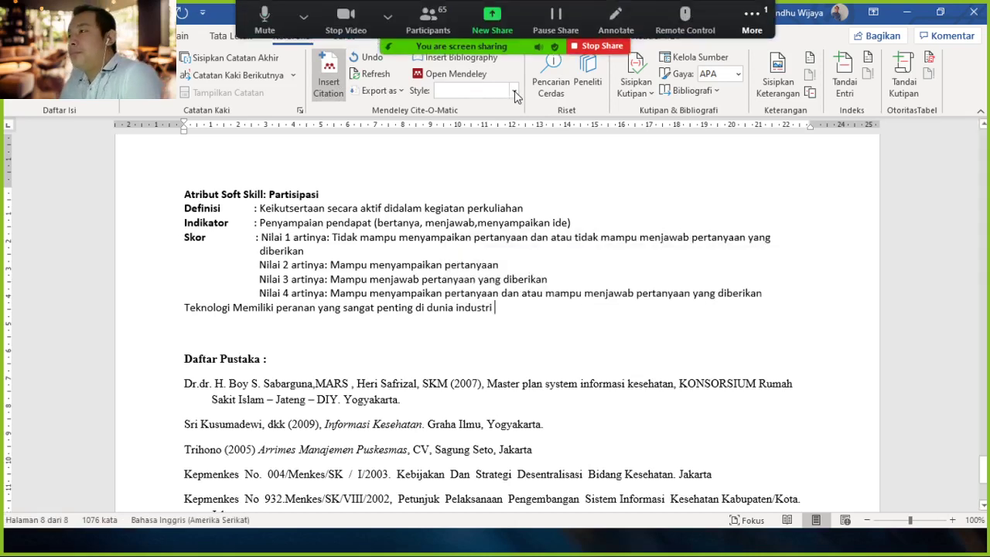
key(alt+m)
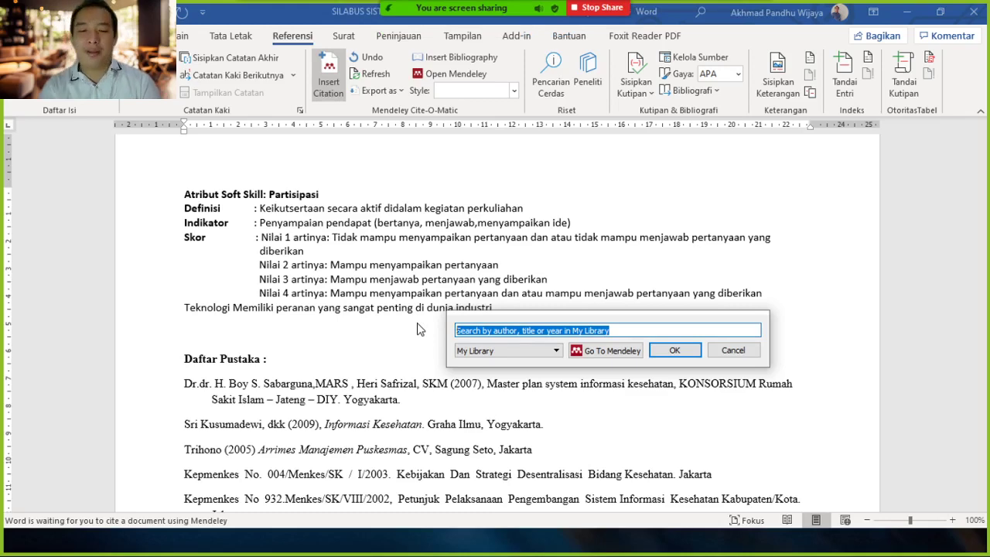
text(akh)
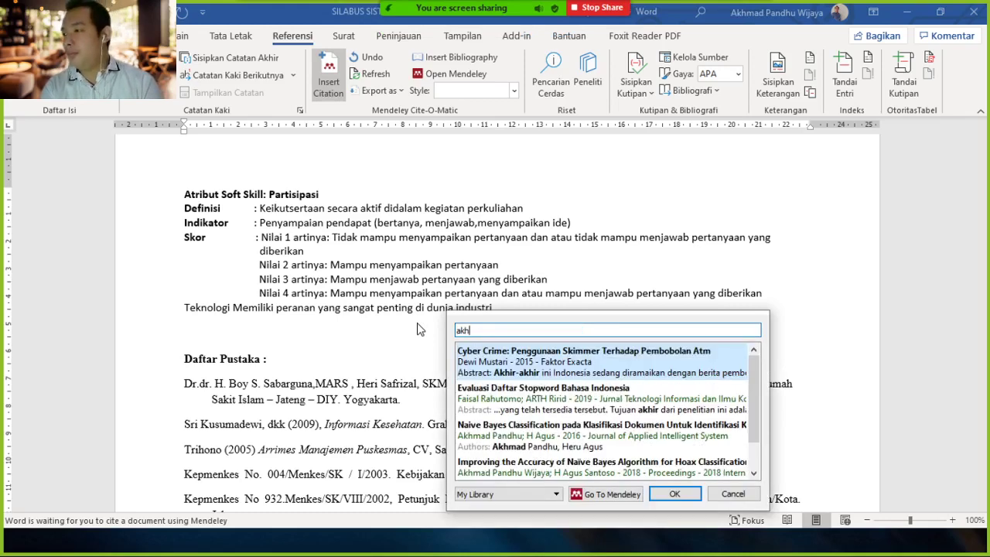
text(mad)
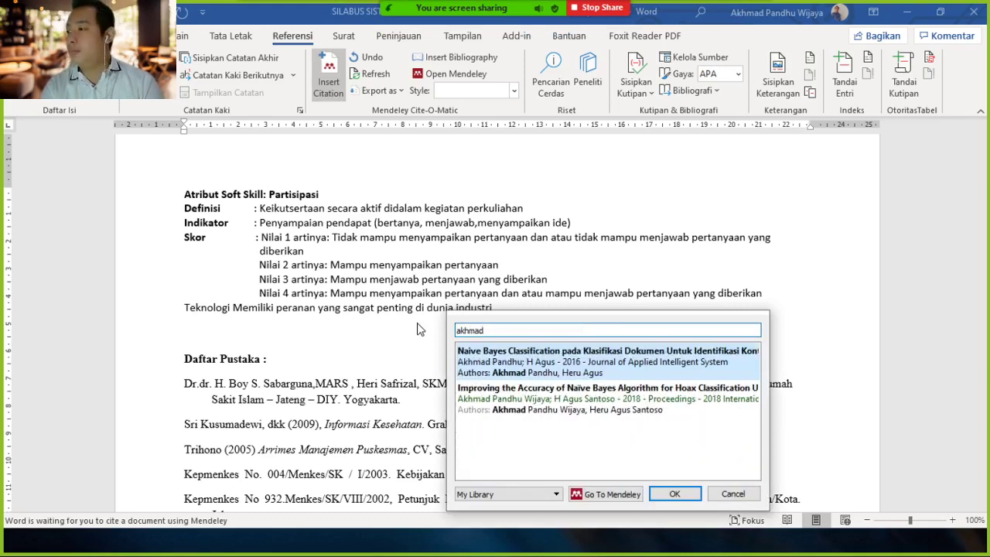
click(592, 364)
click(674, 351)
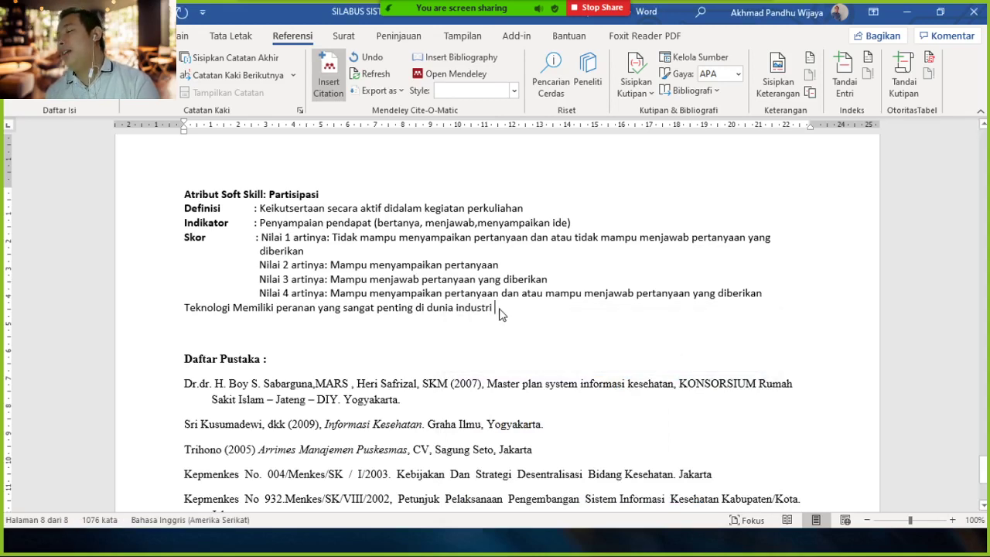
key(alt+m)
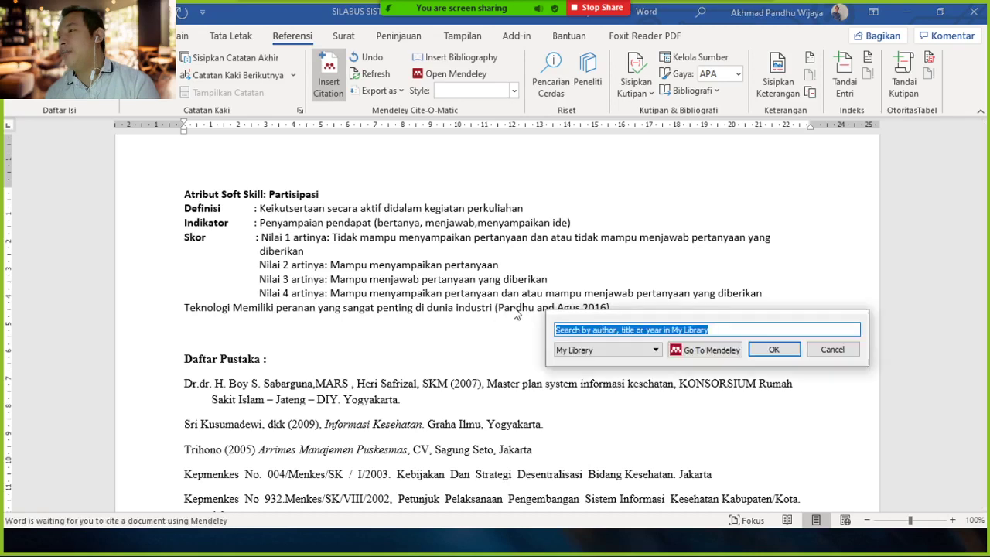
click(833, 349)
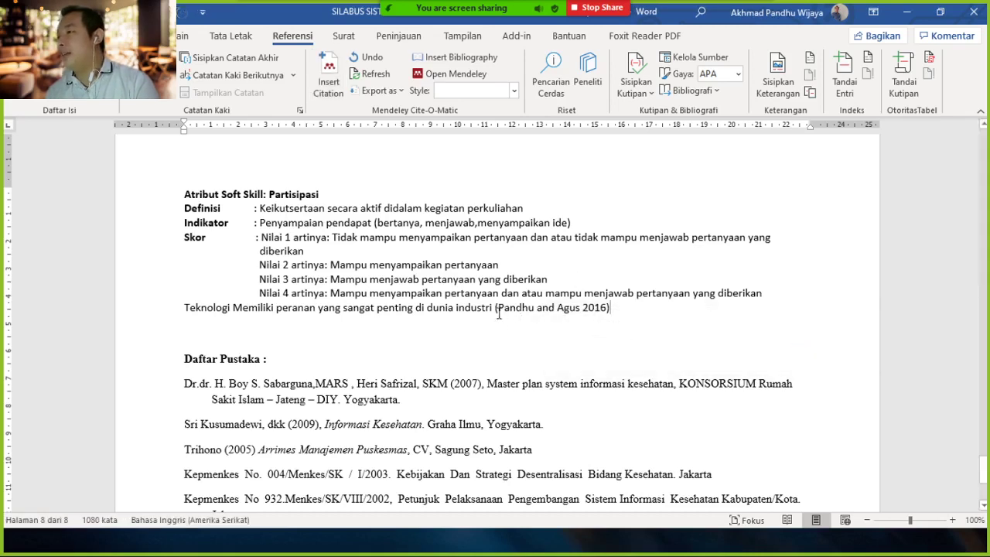
Try the American Medical Association 11th edition style on the new citation and set it to American Psychological Association 7th edition
drag(510, 311, 616, 310)
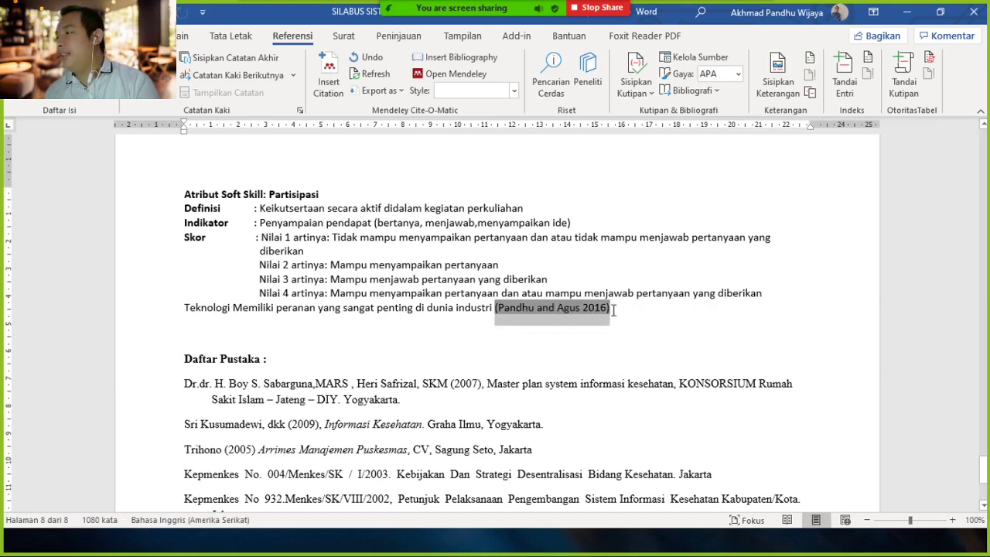
click(513, 91)
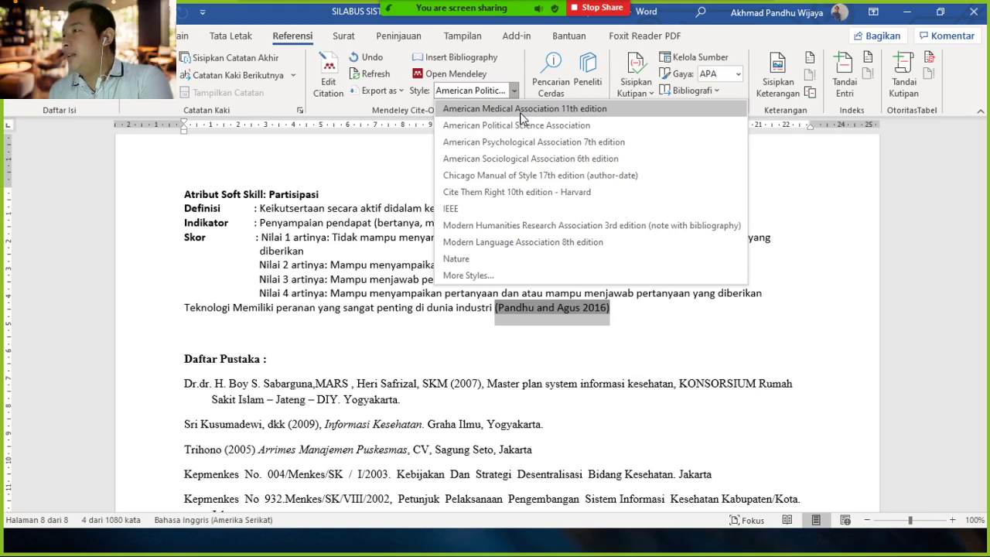
click(522, 109)
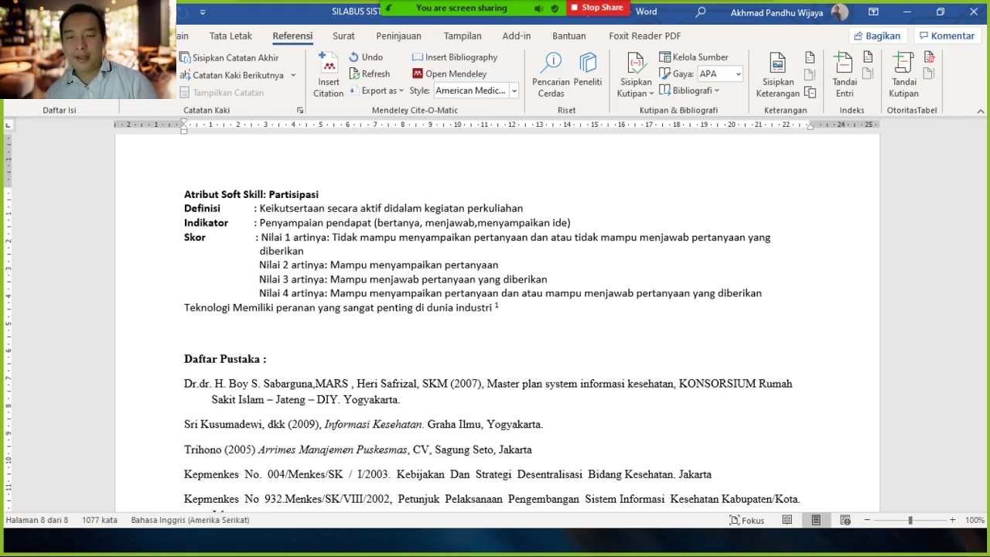
click(514, 91)
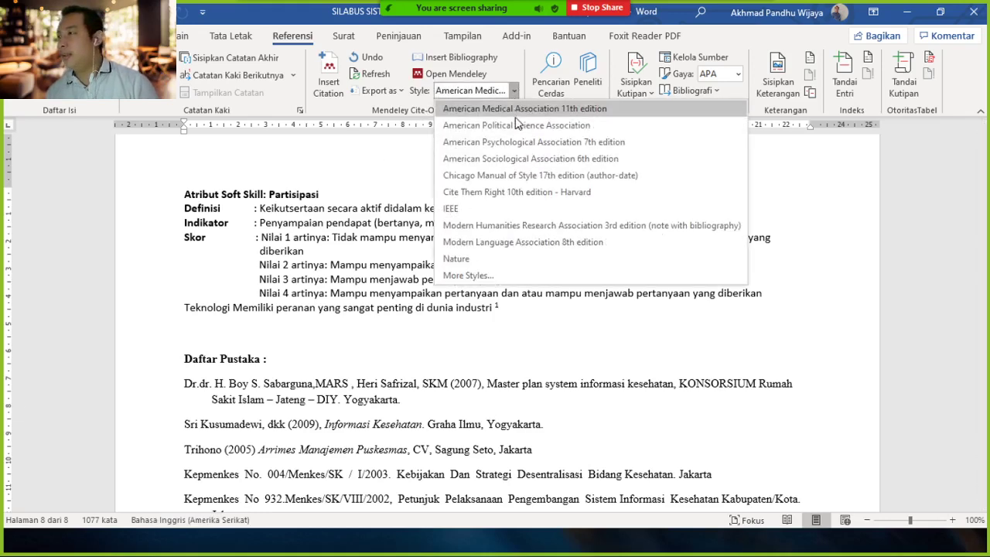
click(528, 147)
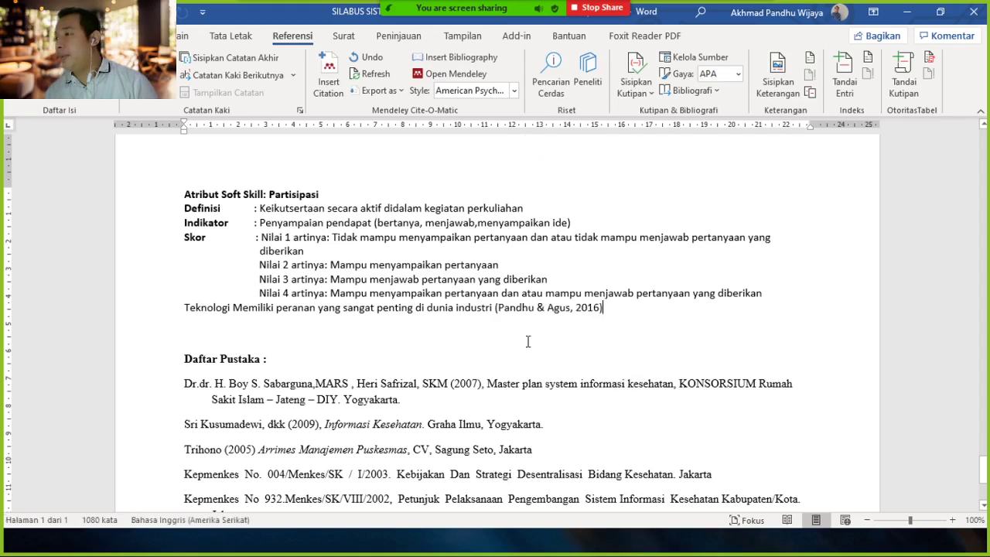
Switch to Google Drive, reopen the "jurnal sik" PDF, highlight the author's surname in the page 2 SDLC citation, and return to Word
click(514, 91)
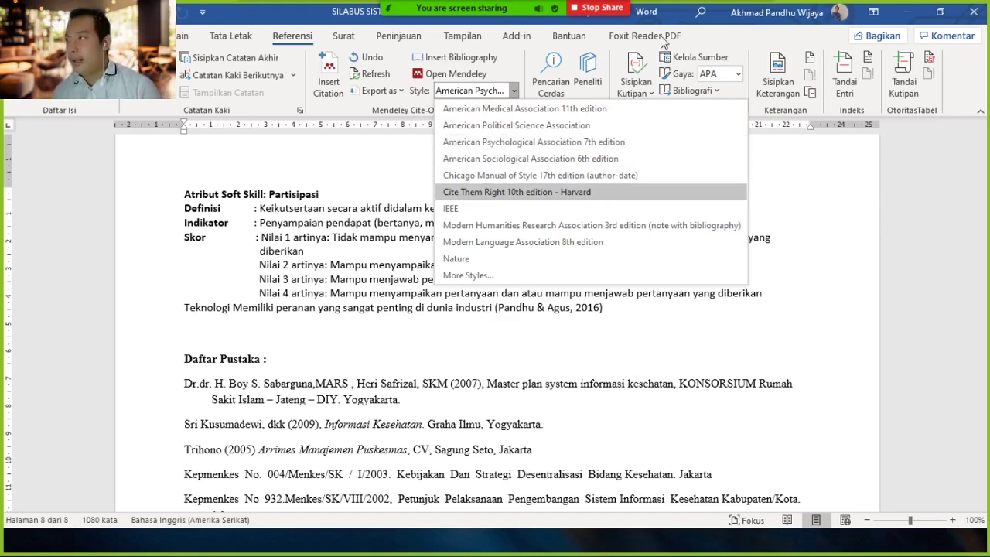
click(912, 14)
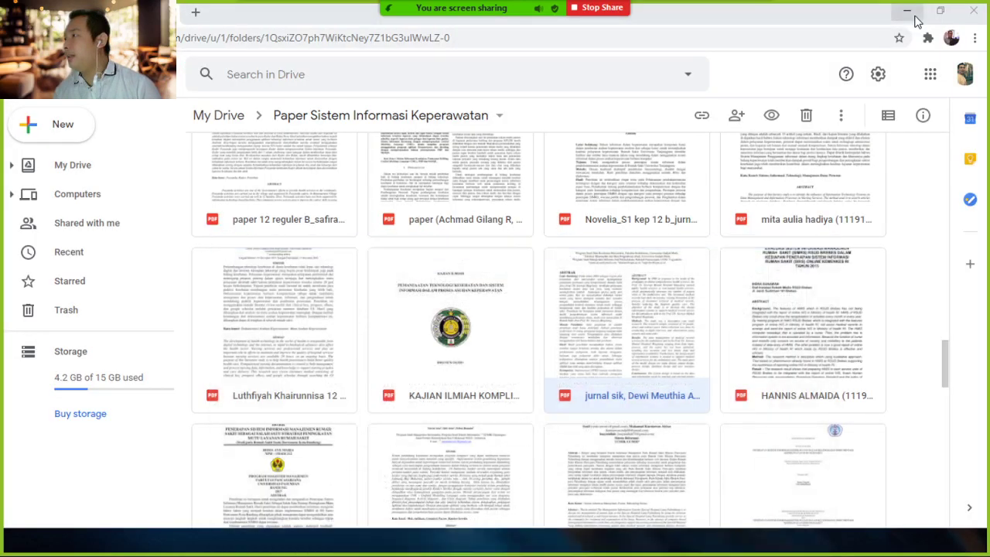
double_click(633, 300)
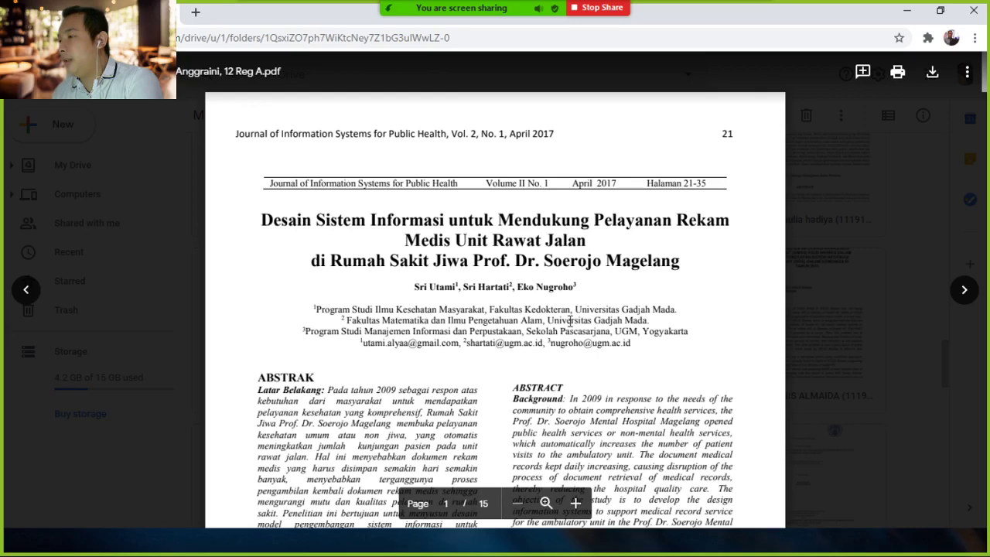
scroll(570, 320, down, 15)
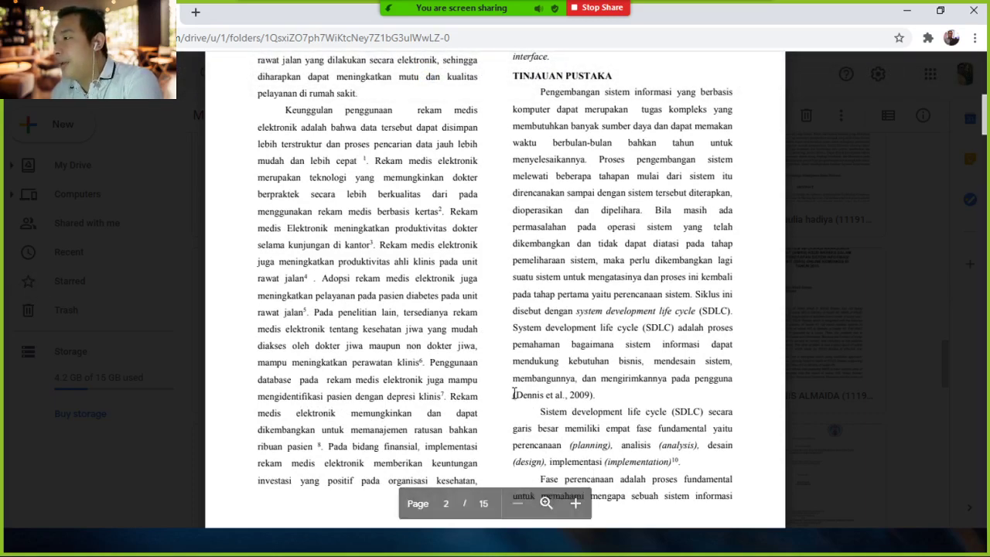
drag(512, 395, 544, 394)
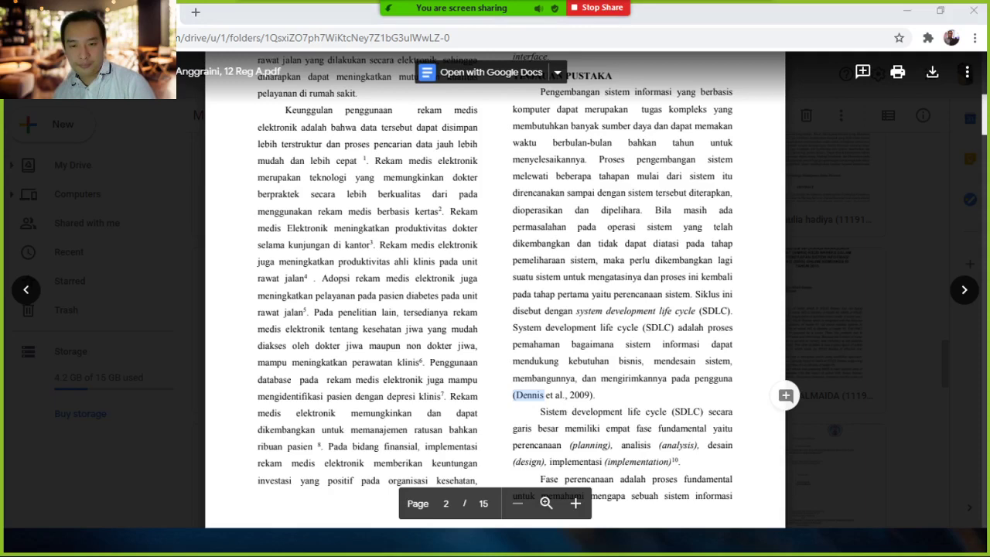
key(alt+Tab)
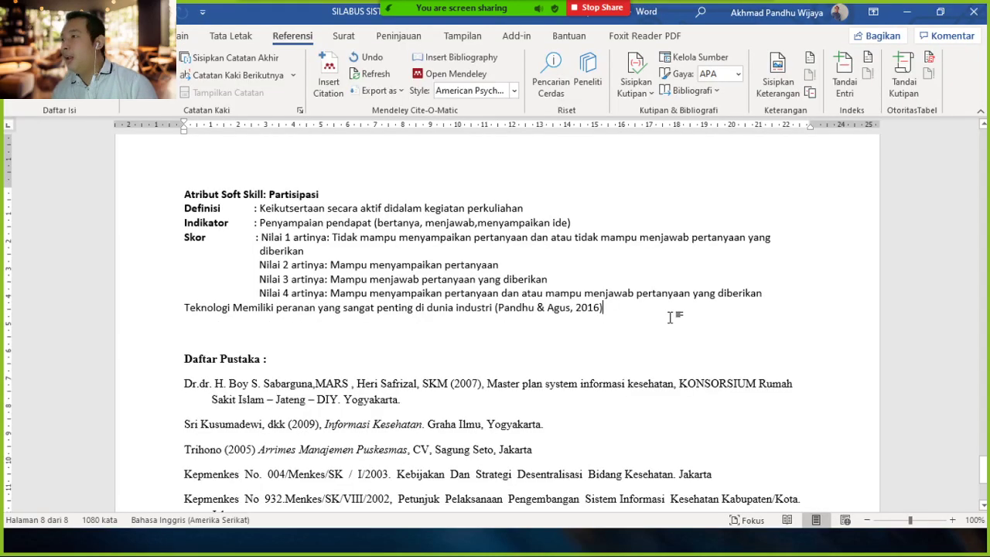
Set the citation style to American Medical Association 11th edition and add a period after the citation
click(514, 90)
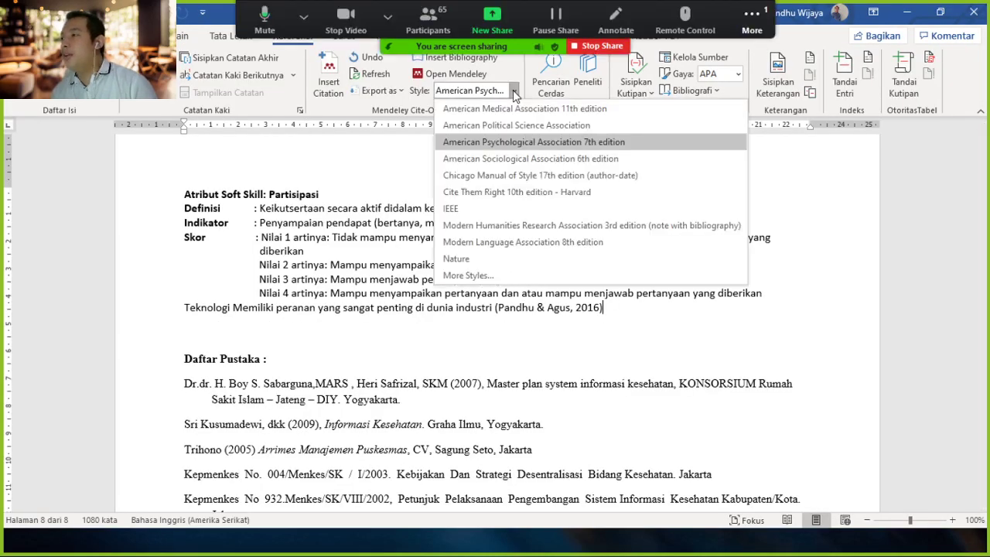
click(562, 323)
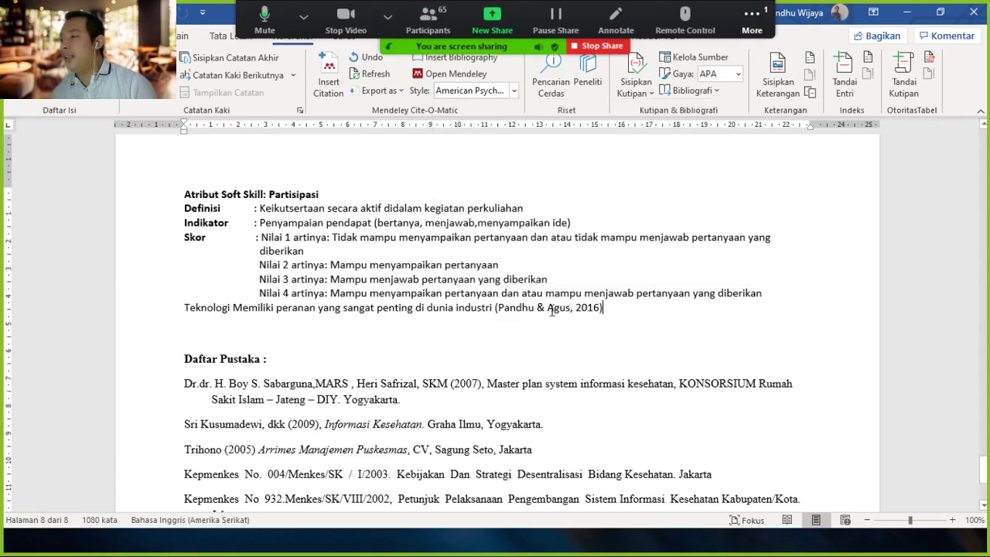
click(503, 308)
click(514, 90)
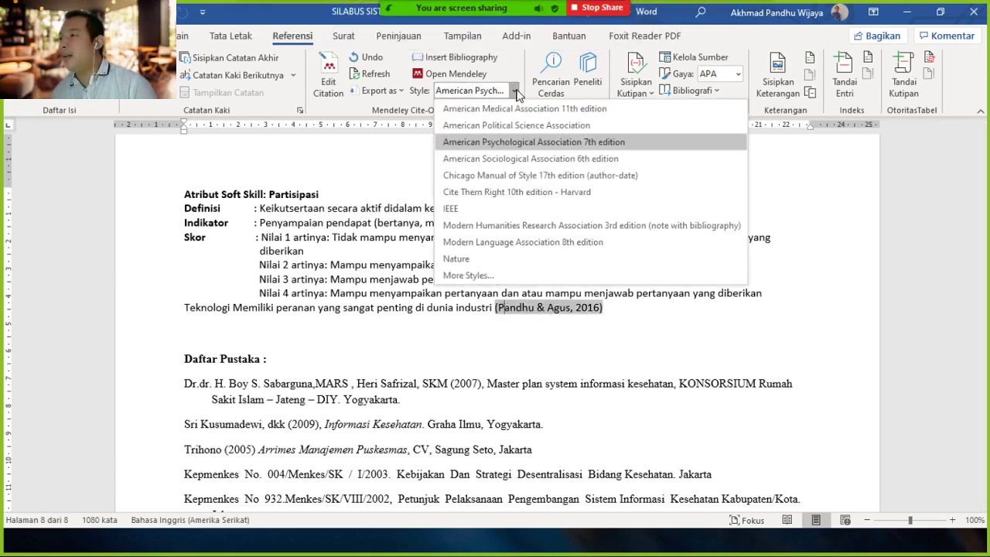
click(515, 108)
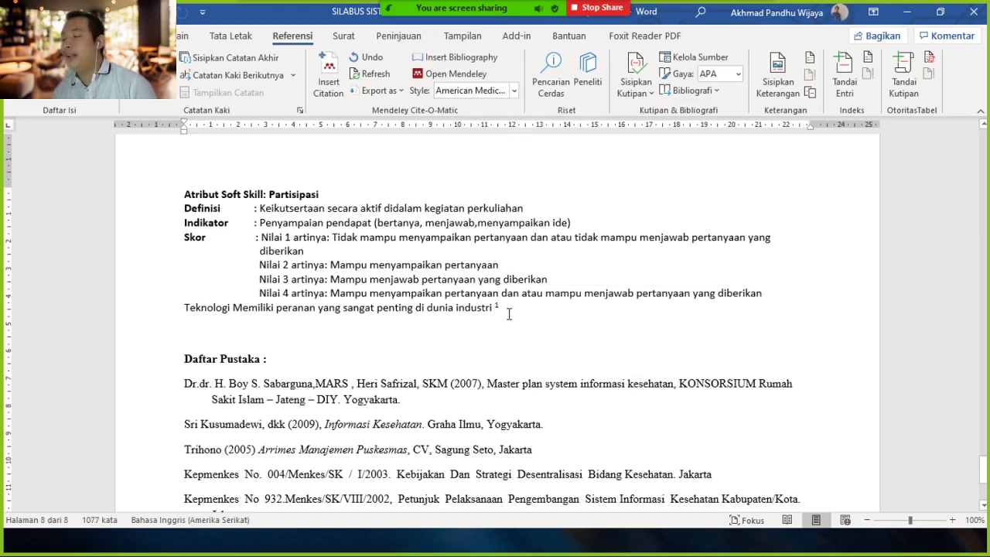
text(.)
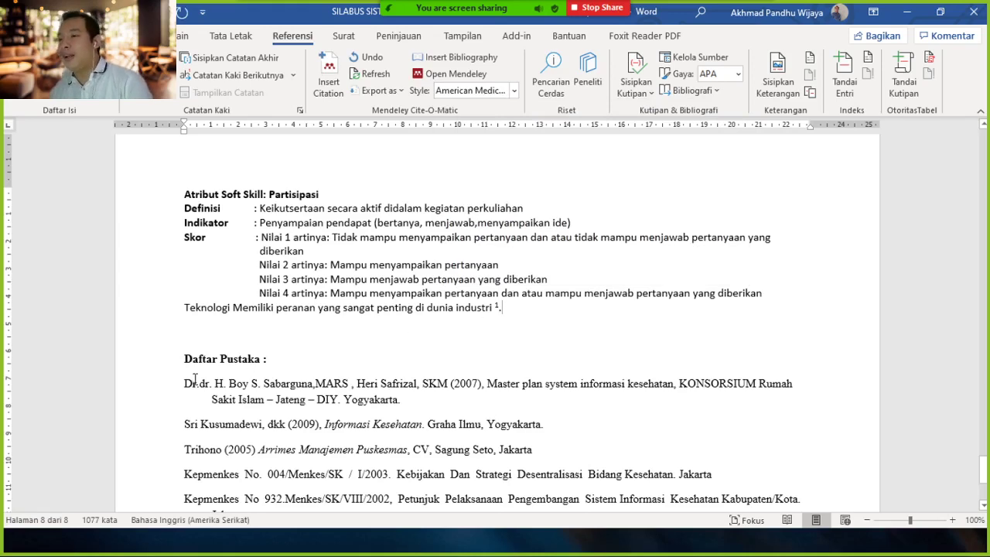
Delete all the old references under "Daftar Pustaka" and insert the Mendeley bibliography in their place
scroll(195, 378, down, 1)
drag(193, 342, 323, 493)
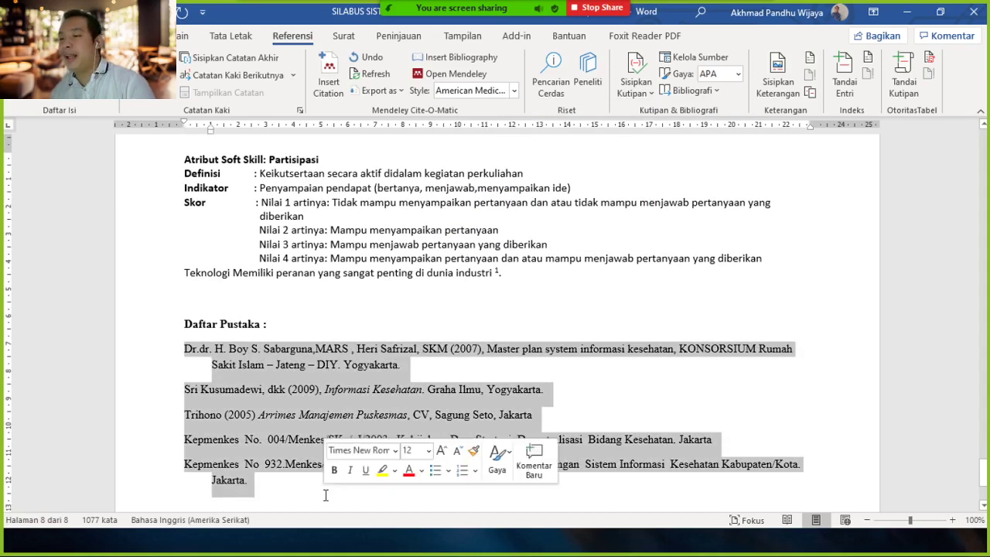
key(Delete)
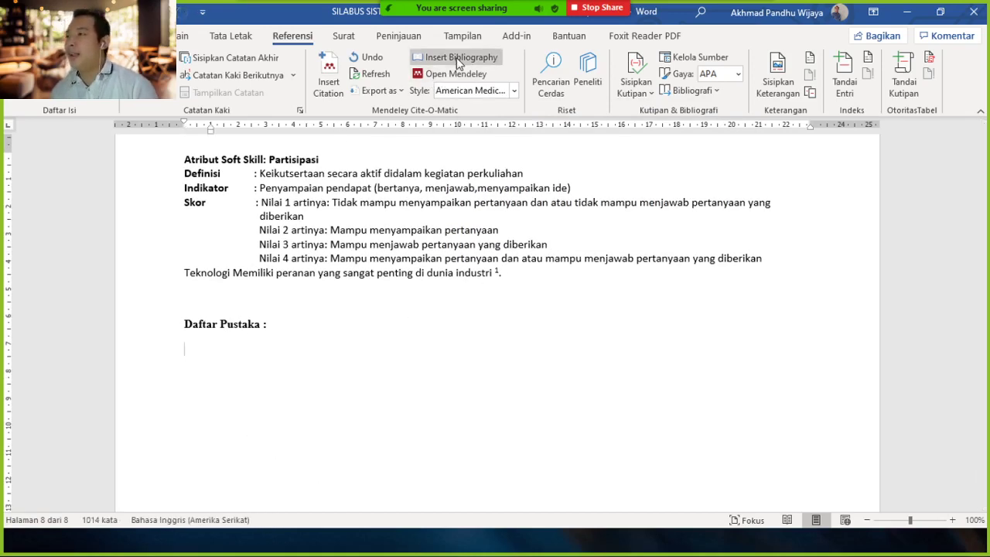
click(456, 58)
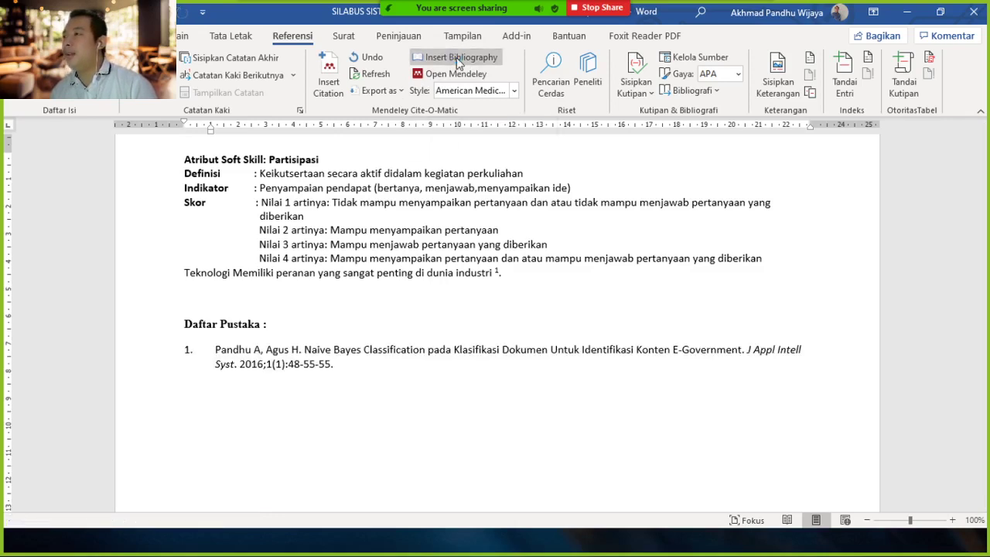
Continue the paragraph after the first citation with "Maka dari itu teknologi menjadi peranan yagn harus diperhatikan", without a closing period
click(513, 281)
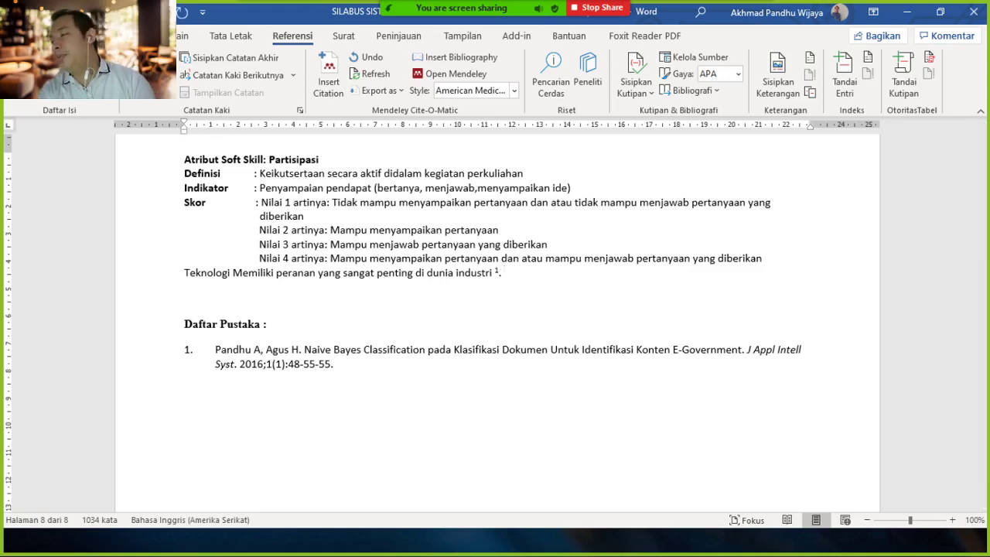
text(Maka)
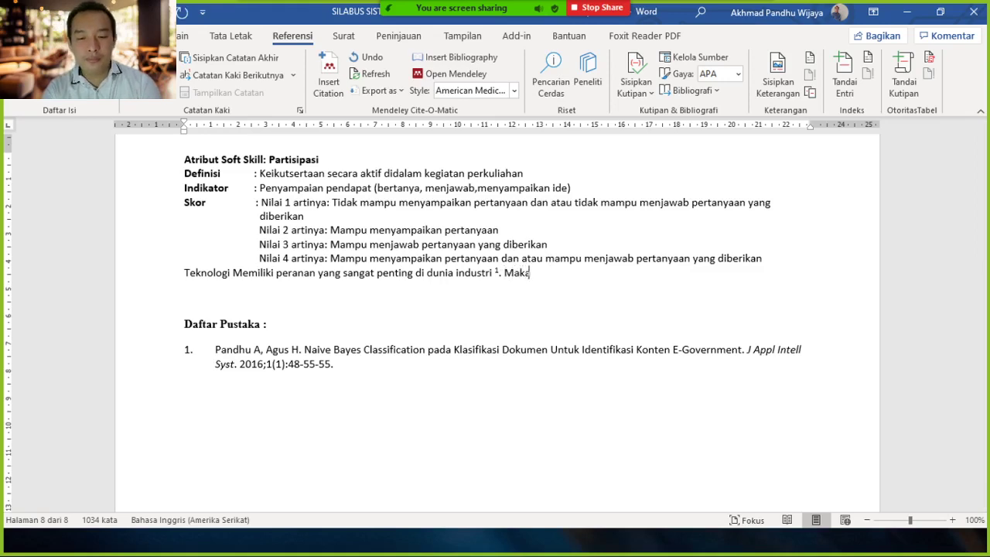
text( dari itu tekn)
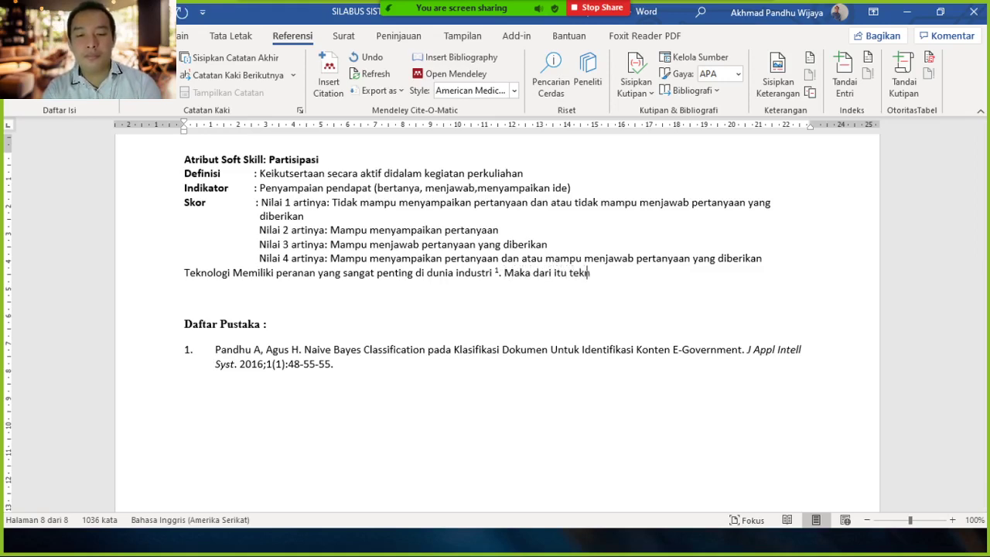
text(ologi menjadi )
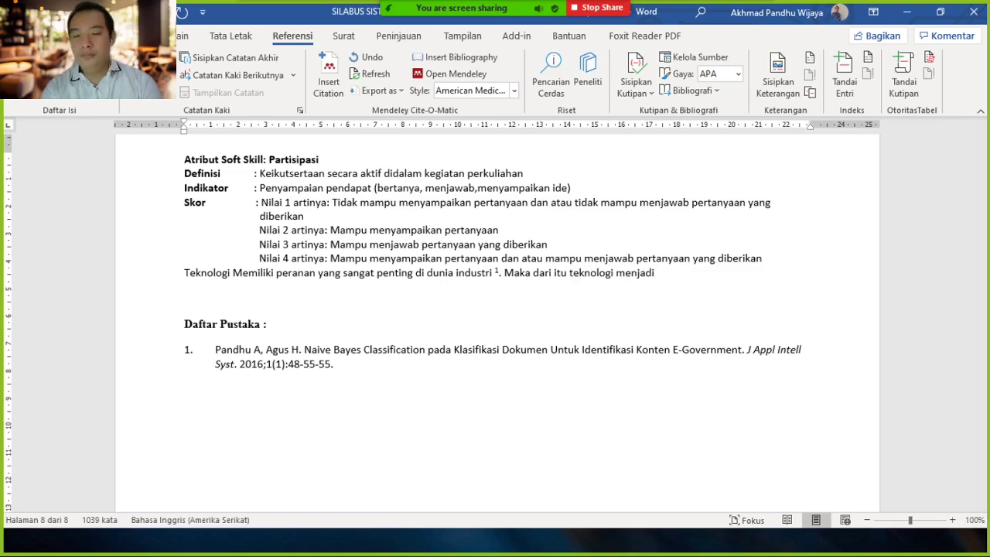
text(peranan yagn l)
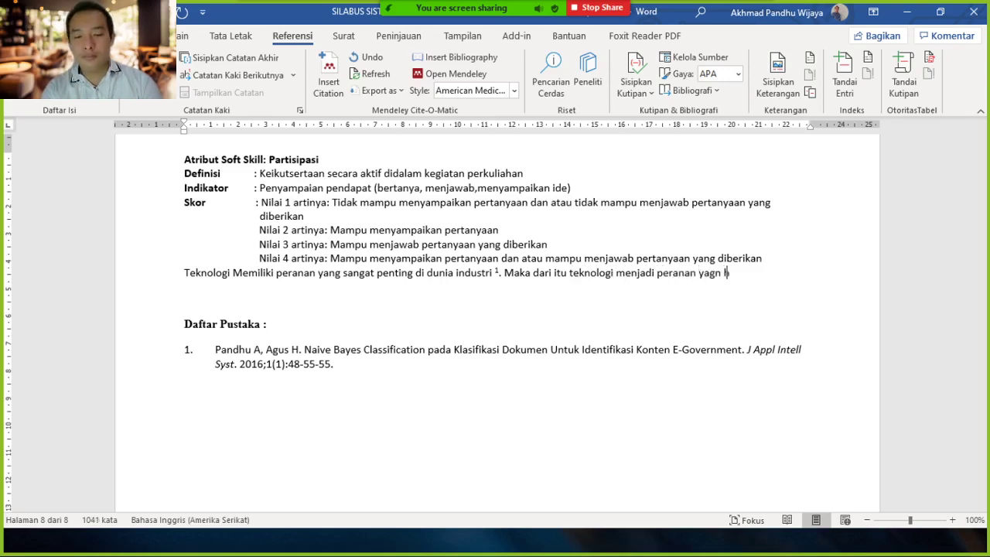
key(BackSpace)
text(harus diper)
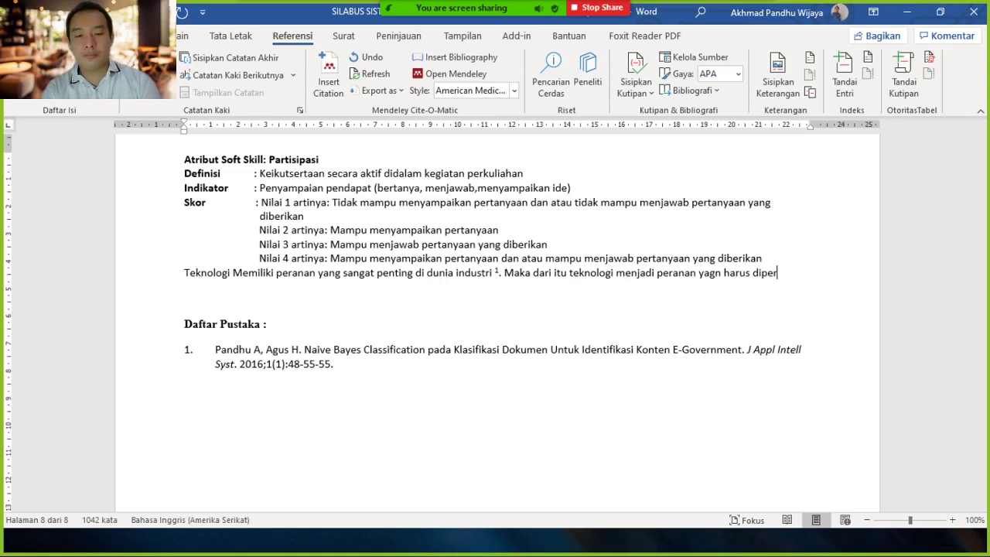
text(hatikan)
key(Tab)
key(Tab)
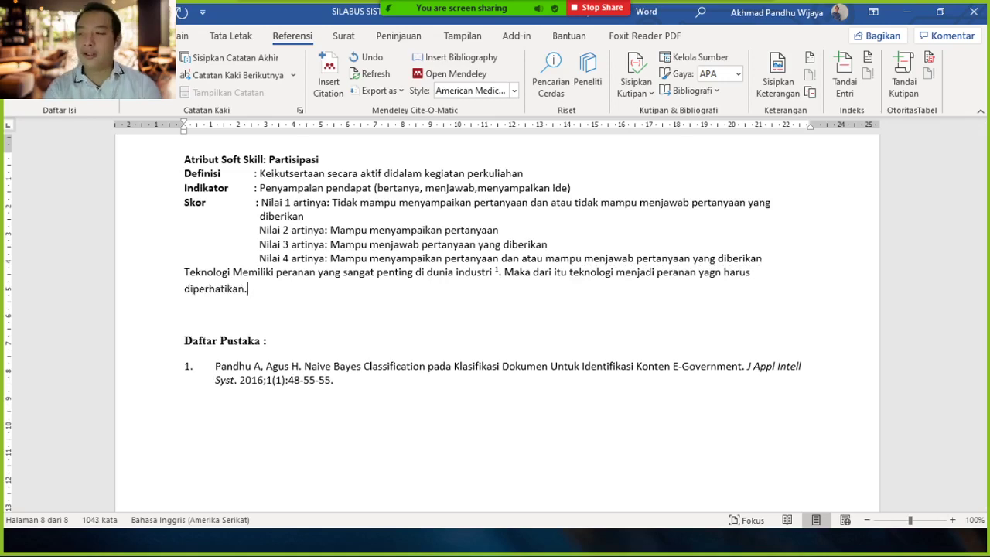
key(BackSpace)
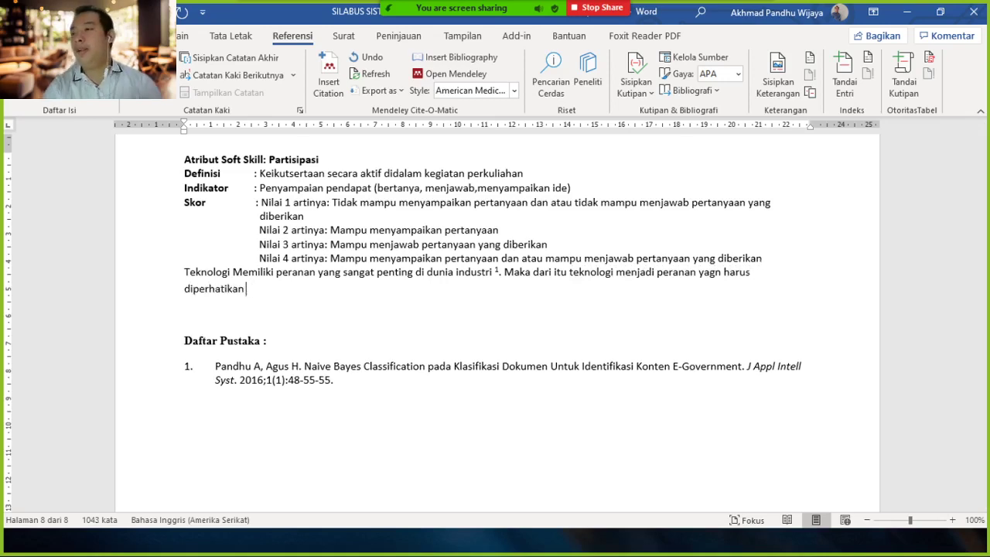
Search the Mendeley library for "p" and cite the 2018 article "Klasifikasi Masyarakat Miskin Menggunakan Metode Naive Bayes" after the new sentence
click(328, 78)
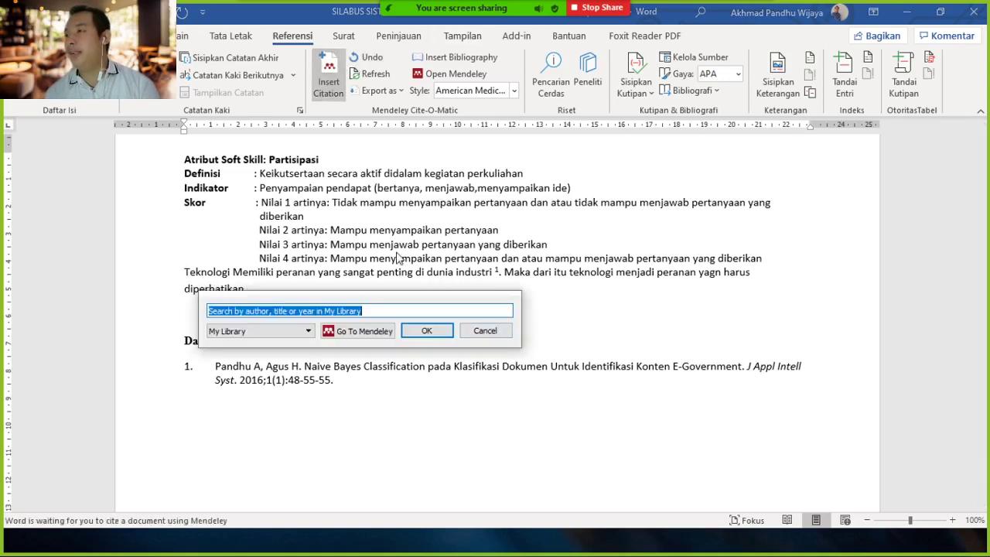
text(p)
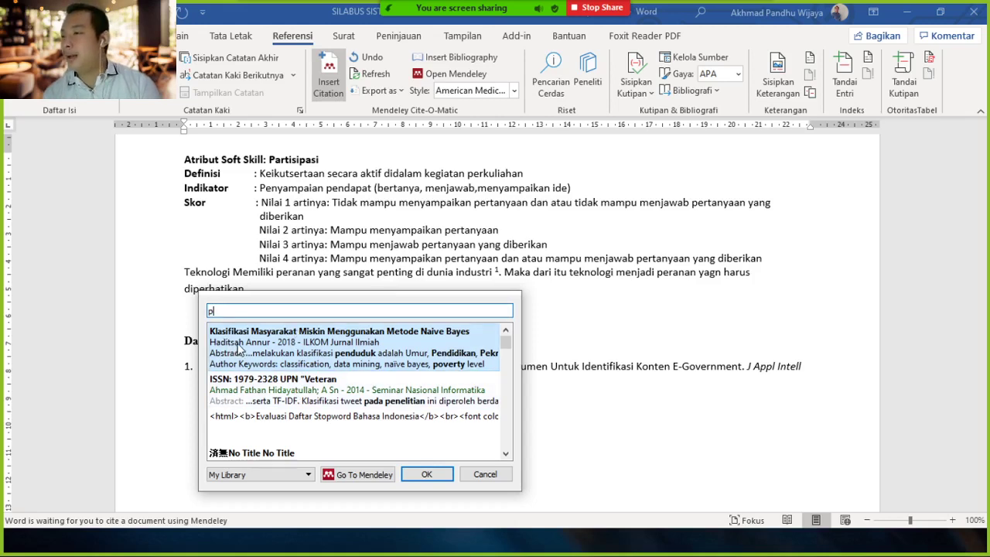
click(332, 348)
click(427, 331)
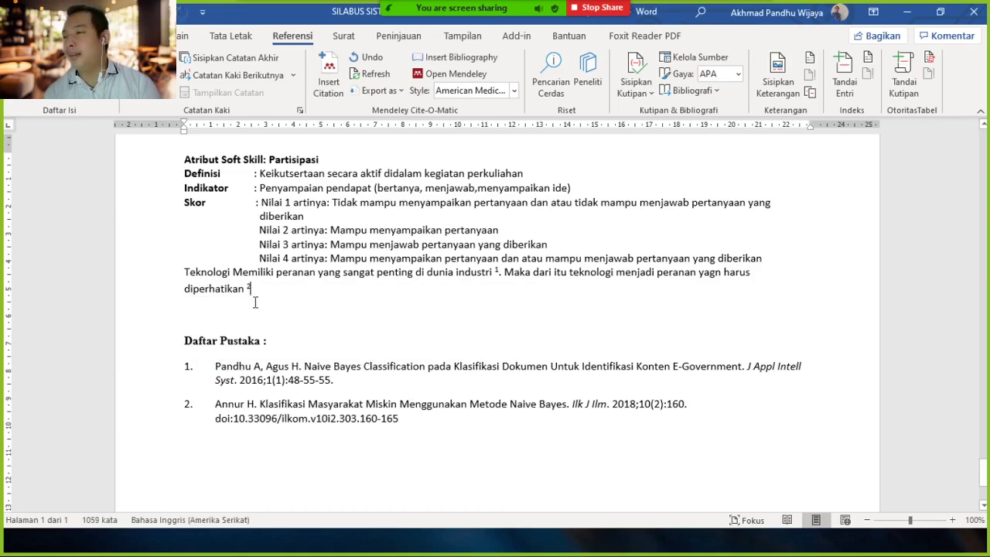
Examine the generated bibliography under "Daftar Pustaka" and compare its entries with the numbered citations in the paragraph
click(268, 380)
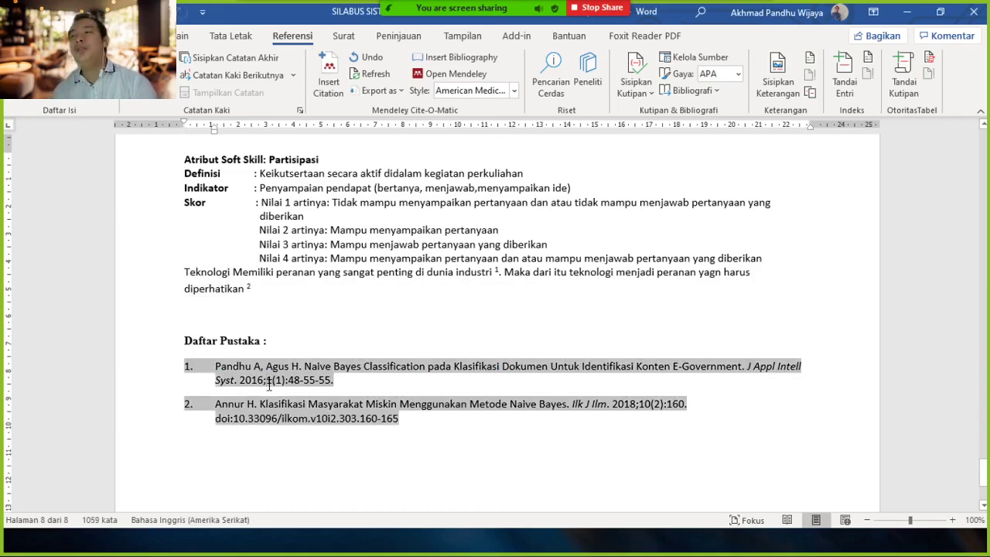
scroll(269, 384, down, 1)
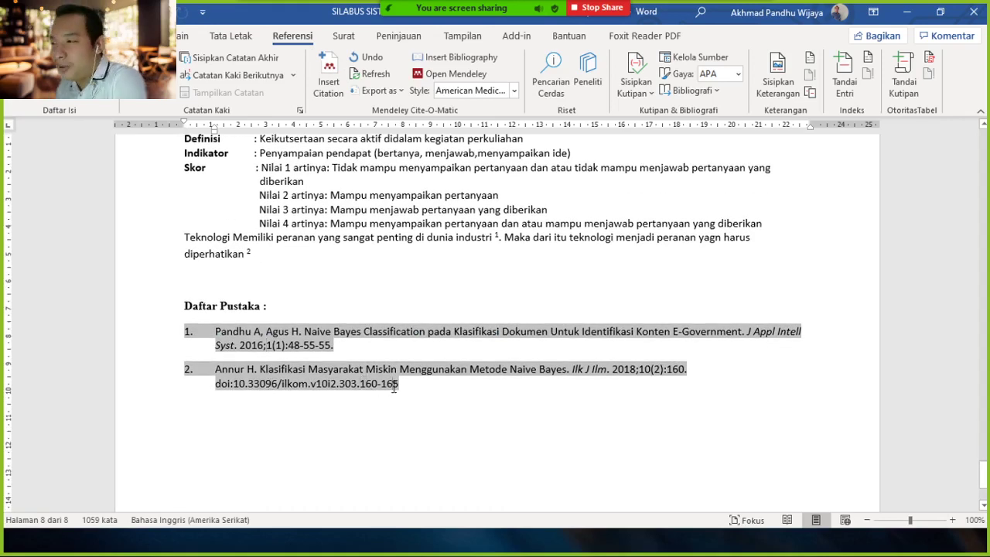
click(406, 385)
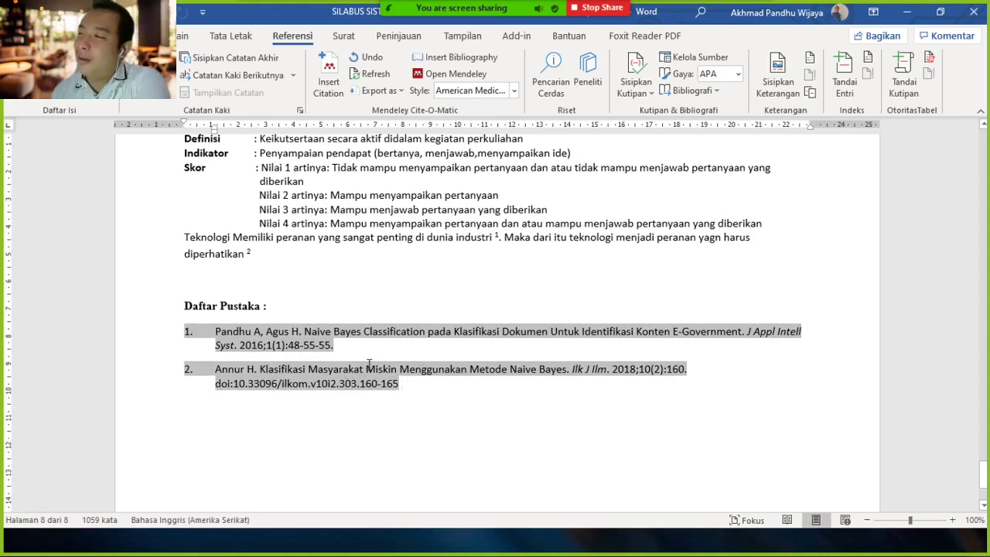
scroll(371, 365, up, 10)
scroll(369, 365, down, 10)
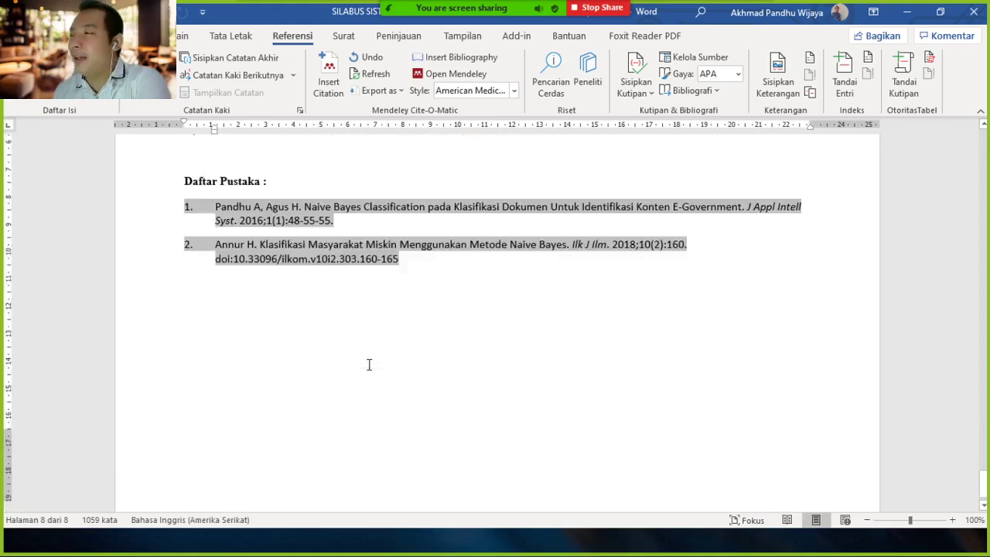
scroll(369, 364, up, 3)
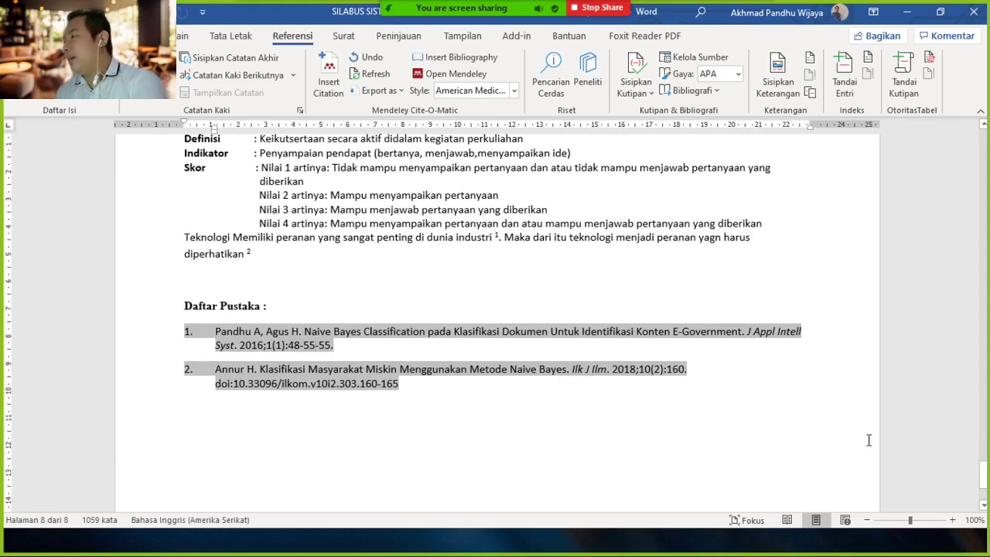
drag(982, 475, 983, 476)
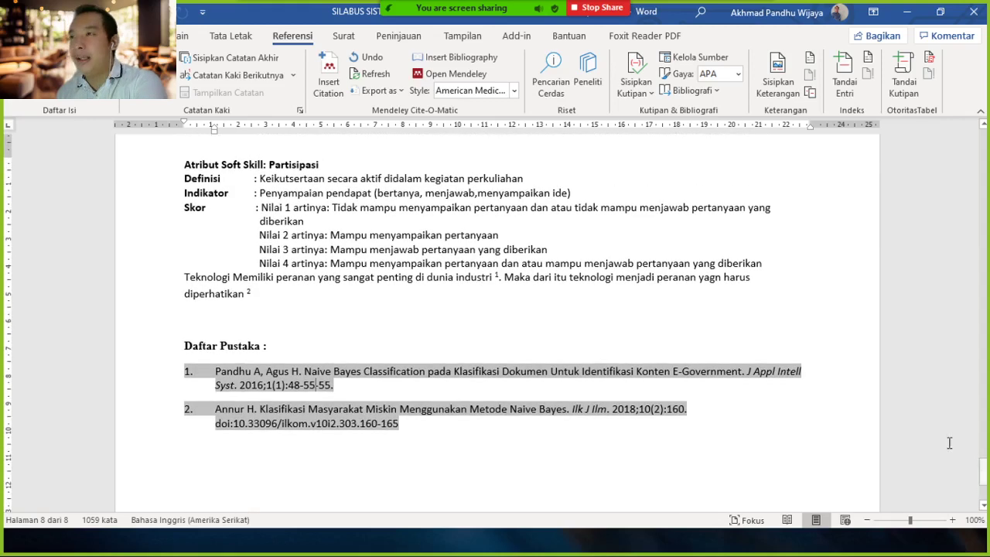
Minimize Word, close the "jurnal sik" PDF preview in Google Drive, and switch to Mendeley Desktop in a maximized window
click(906, 14)
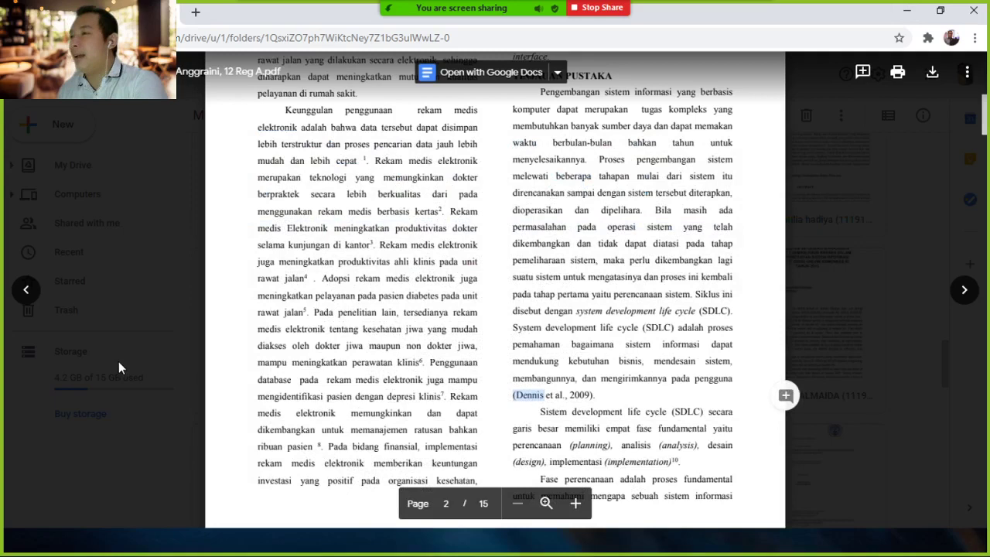
click(167, 344)
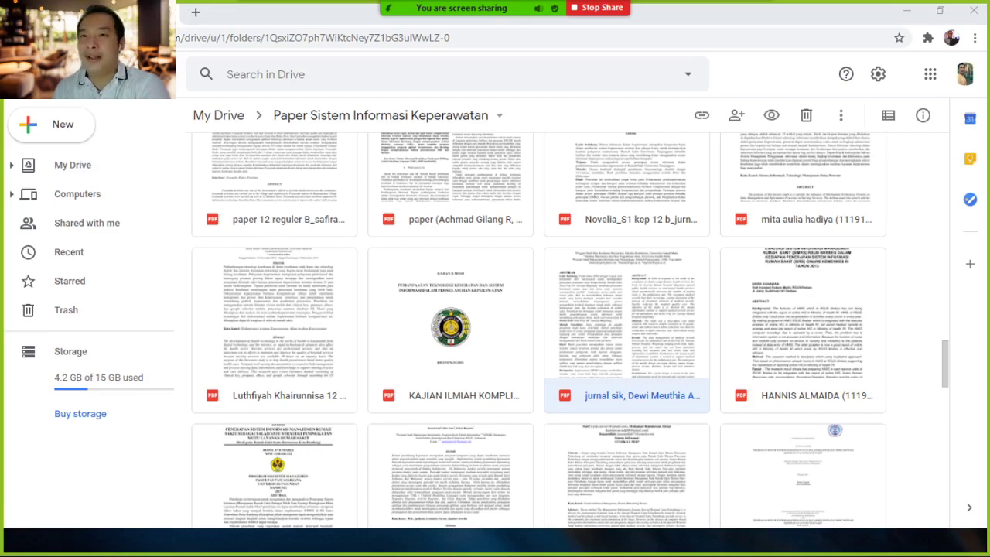
key(alt+Tab)
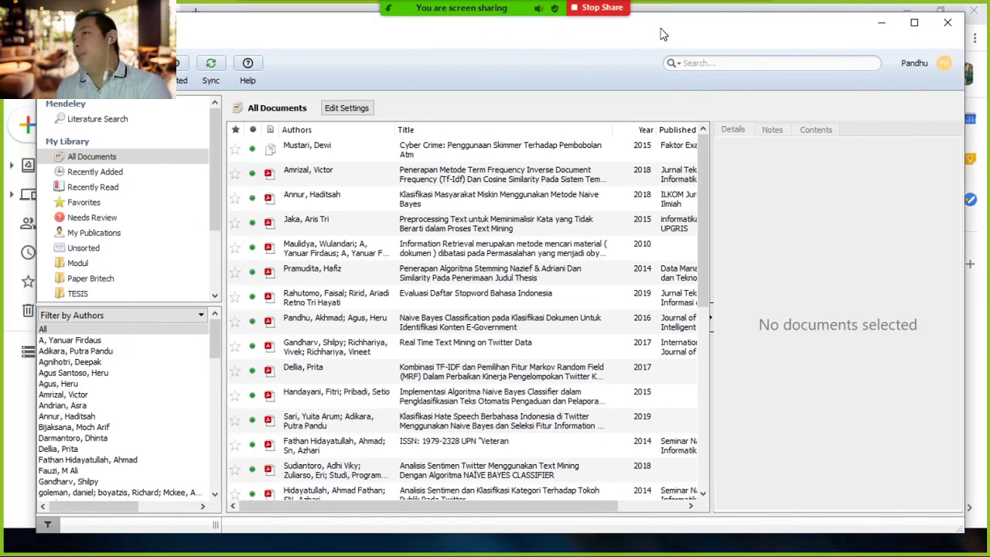
click(914, 23)
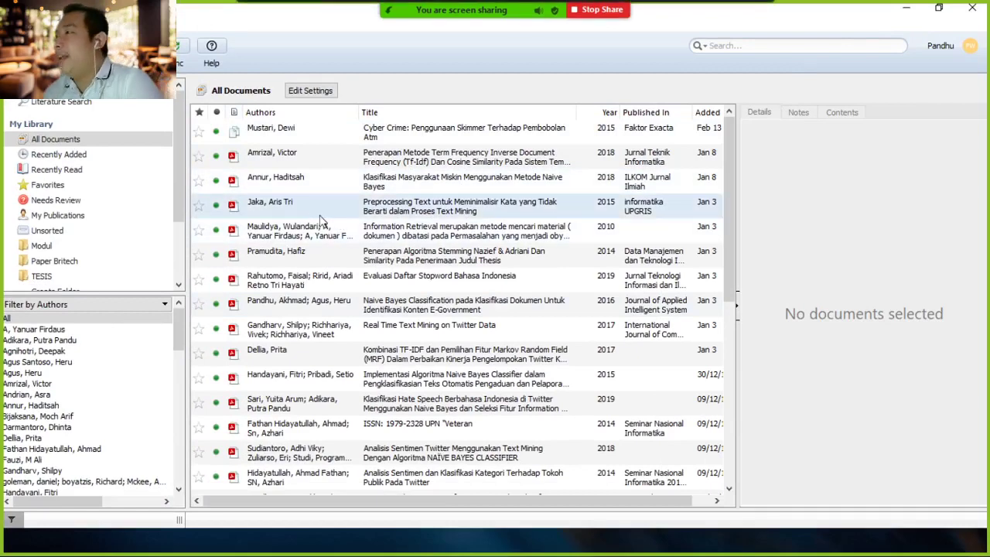
drag(726, 135, 720, 103)
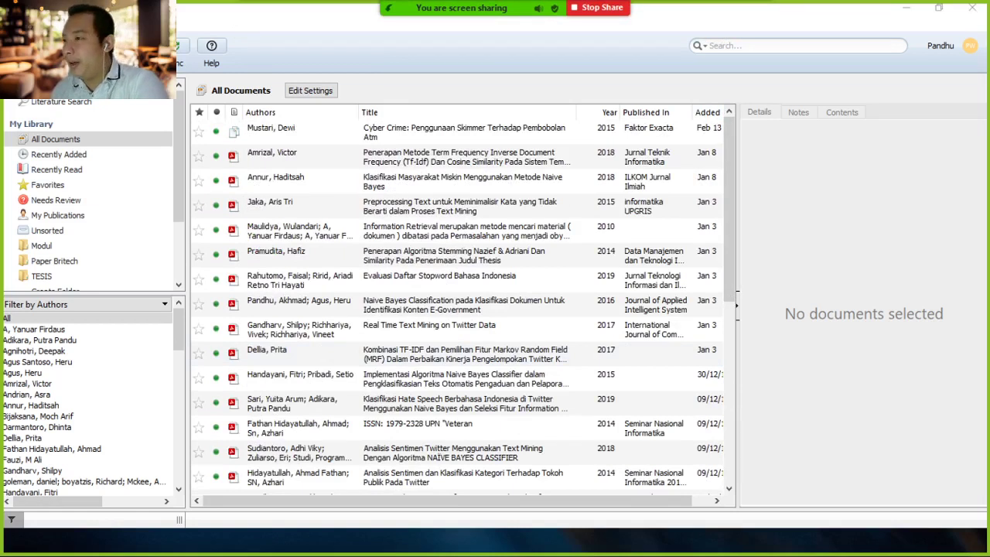
mouse_move(729, 217)
mouse_down()
mouse_move(730, 372)
mouse_move(729, 202)
mouse_up()
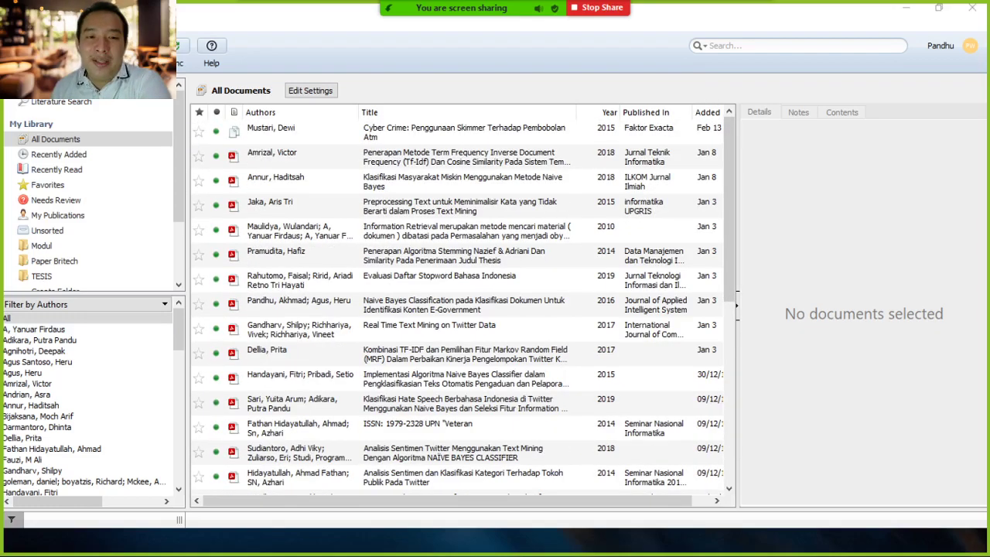
mouse_move(1, 433)
mouse_down()
mouse_move(108, 449)
mouse_move(309, 338)
mouse_move(359, 338)
mouse_move(0, 433)
mouse_up()
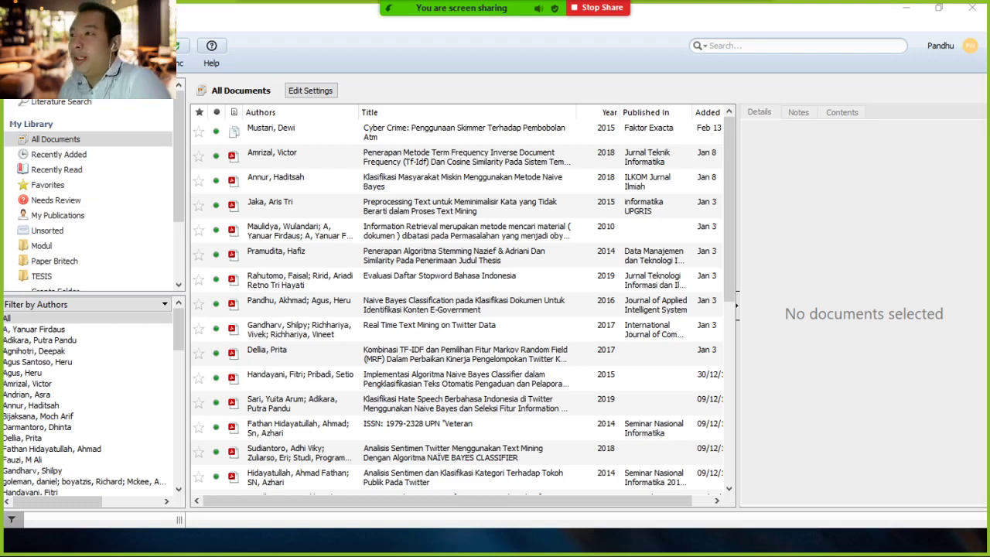
Import the nursing information systems article and one more document from the G: drive into the Mendeley library
drag(178, 279, 371, 252)
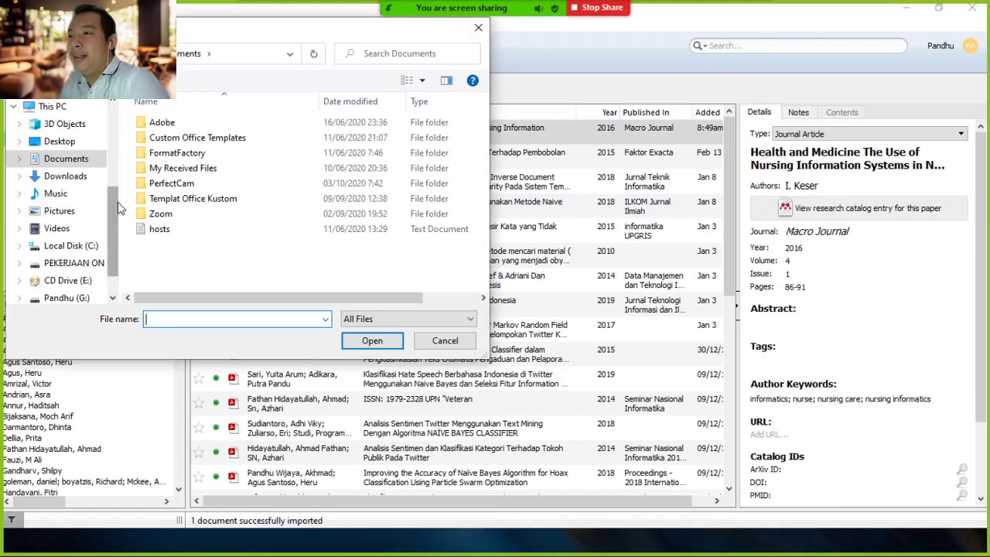
scroll(114, 255, down, 1)
click(78, 257)
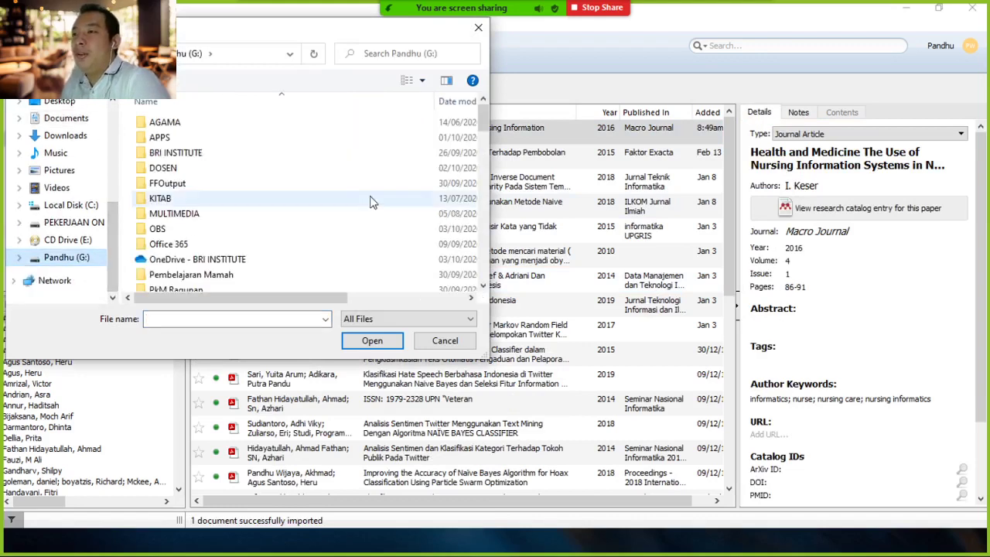
scroll(370, 201, down, 4)
scroll(370, 201, down, 5)
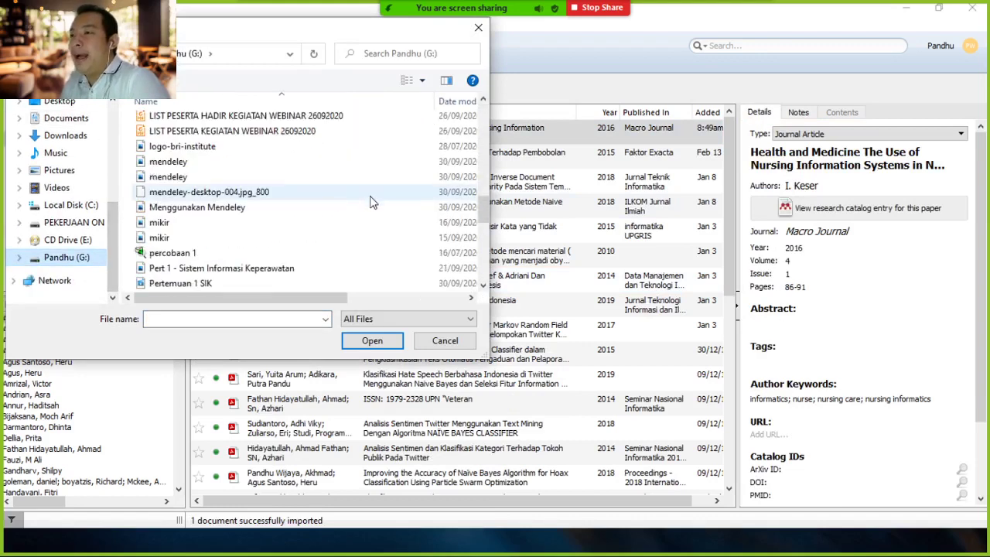
double_click(175, 132)
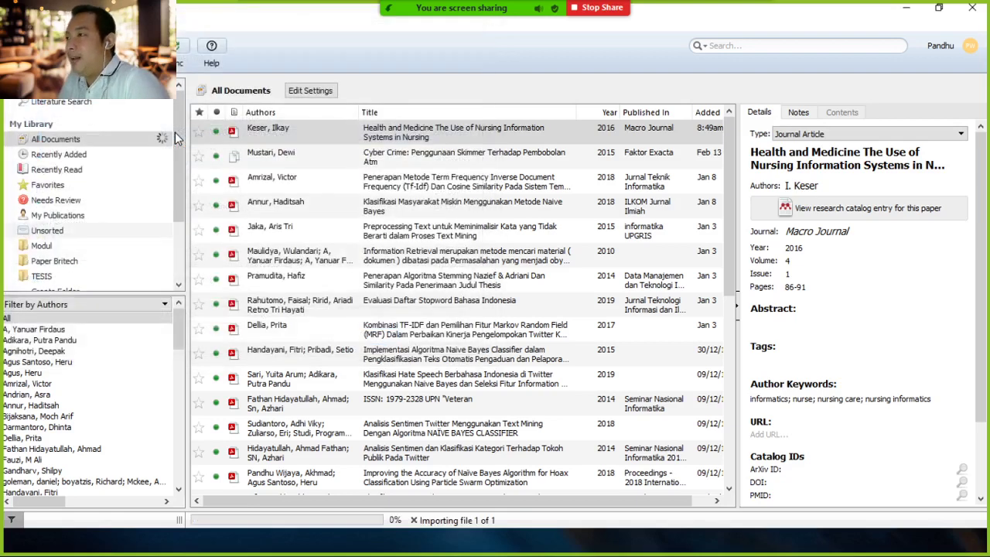
Sort the library by date added and look through both ends of the list for the imported documents
scroll(314, 441, down, 1)
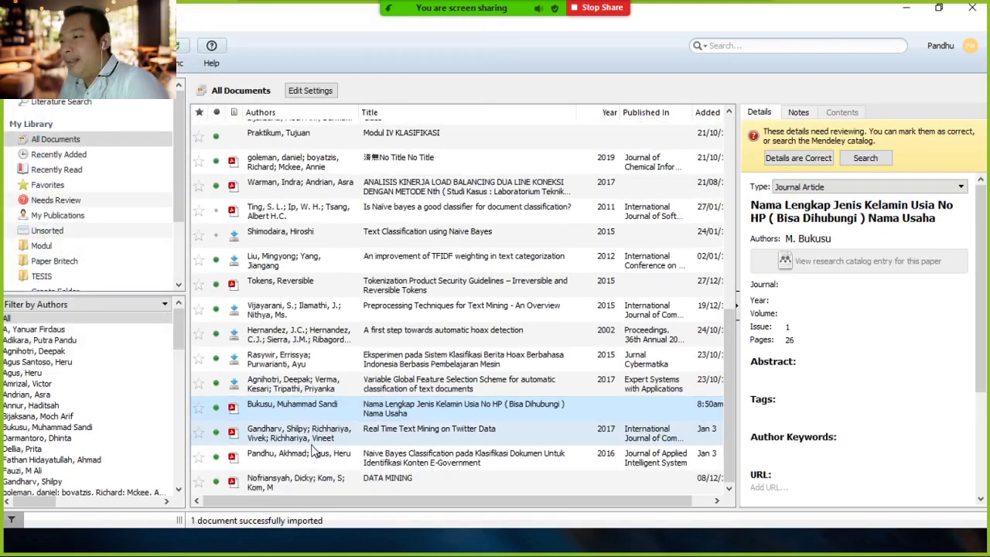
click(708, 113)
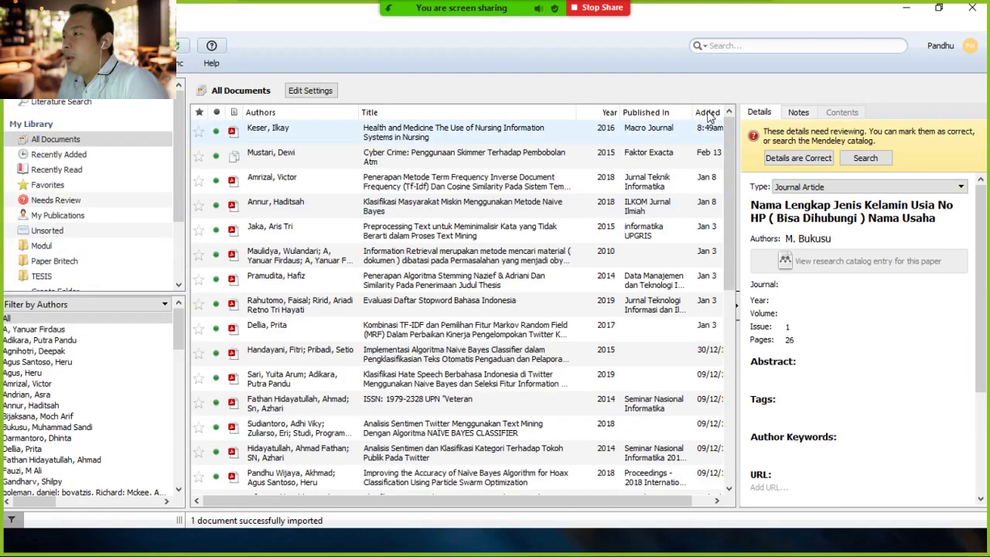
click(710, 115)
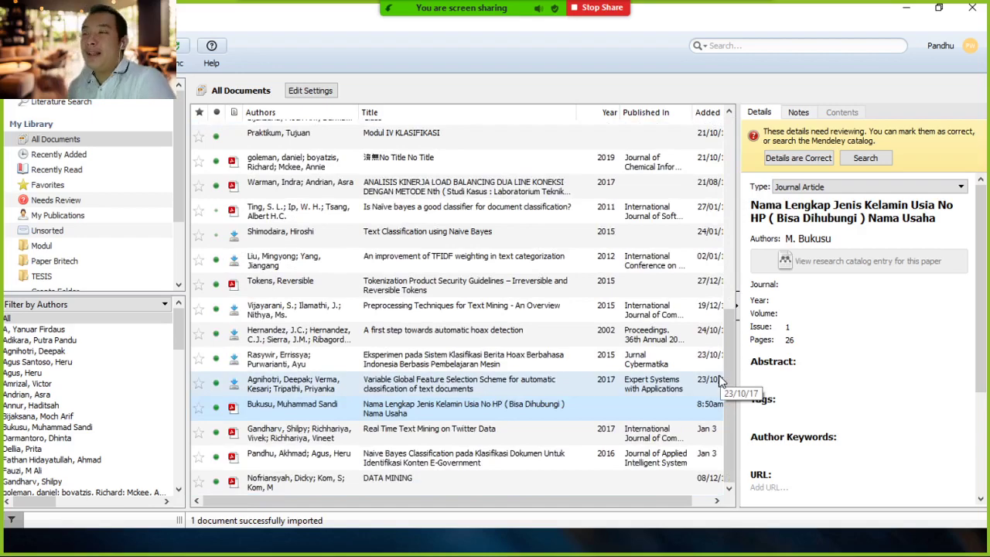
scroll(648, 244, up, 5)
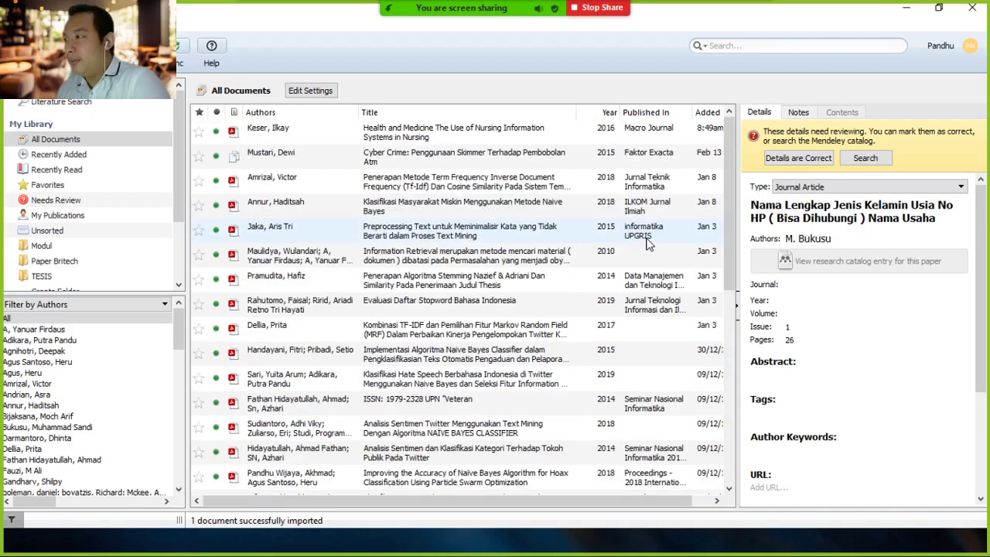
mouse_move(726, 132)
mouse_down()
mouse_move(727, 141)
mouse_move(726, 127)
mouse_up()
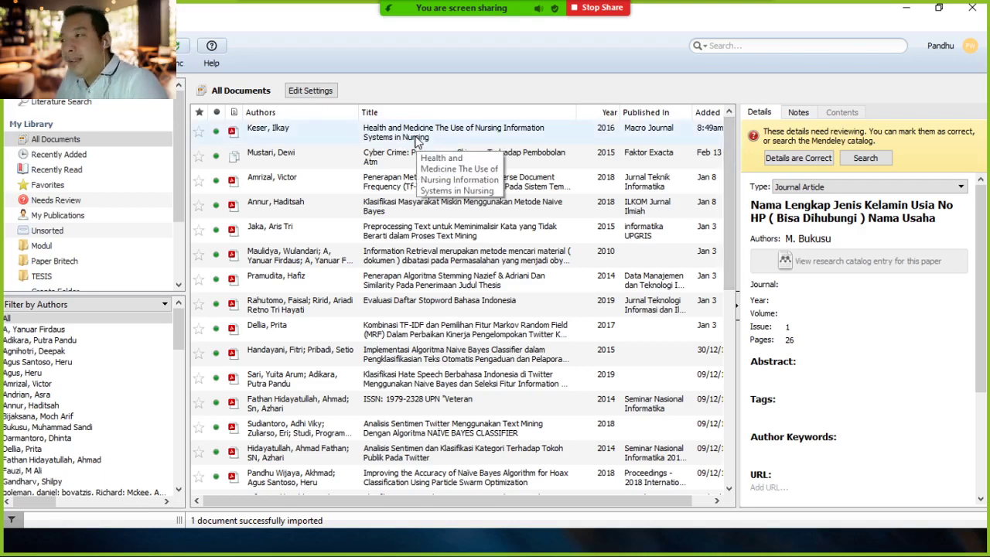
Open "Health and Medicine The Use of Nursing Information Systems in Nursing" and read it through the section "What is Nursing Informatics?"
double_click(416, 137)
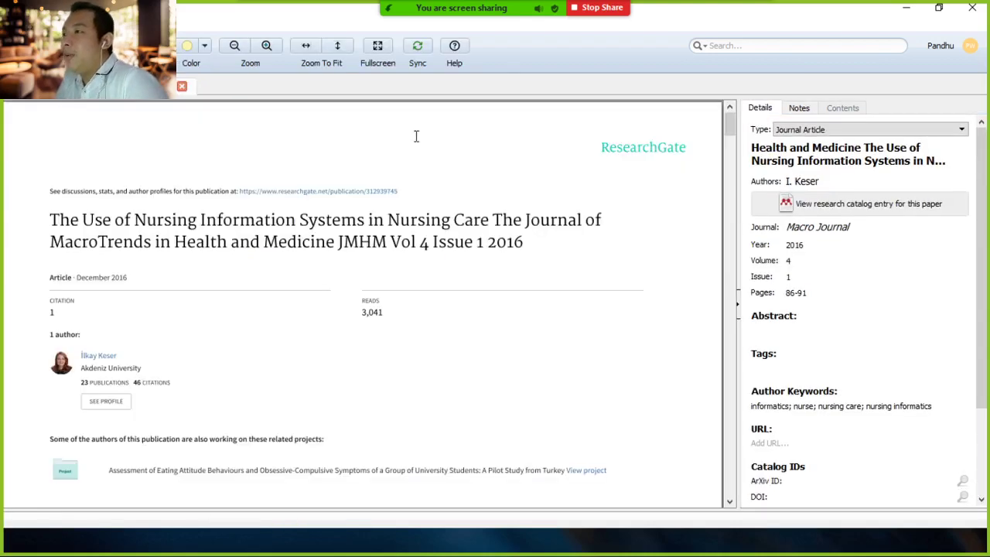
scroll(248, 287, down, 3)
scroll(248, 287, down, 3)
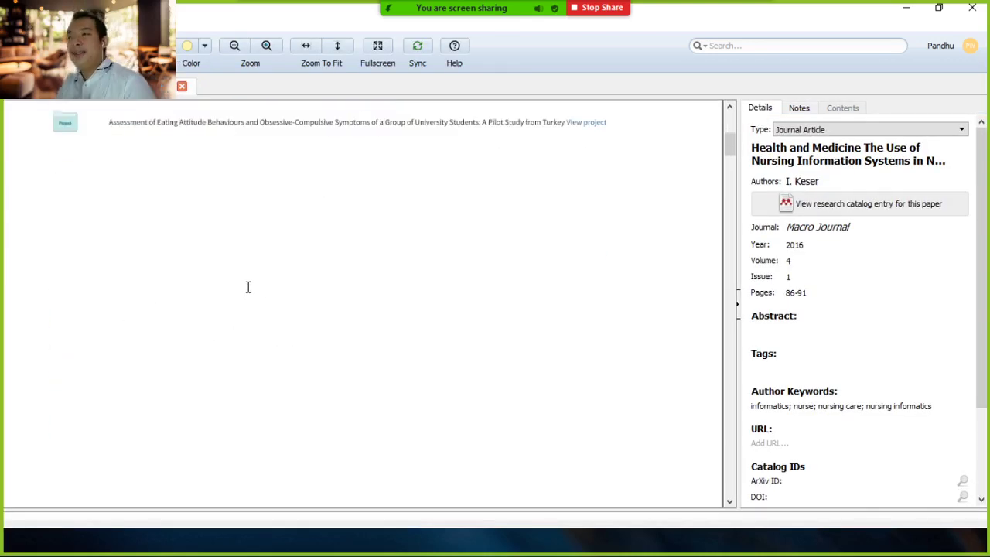
scroll(249, 287, down, 12)
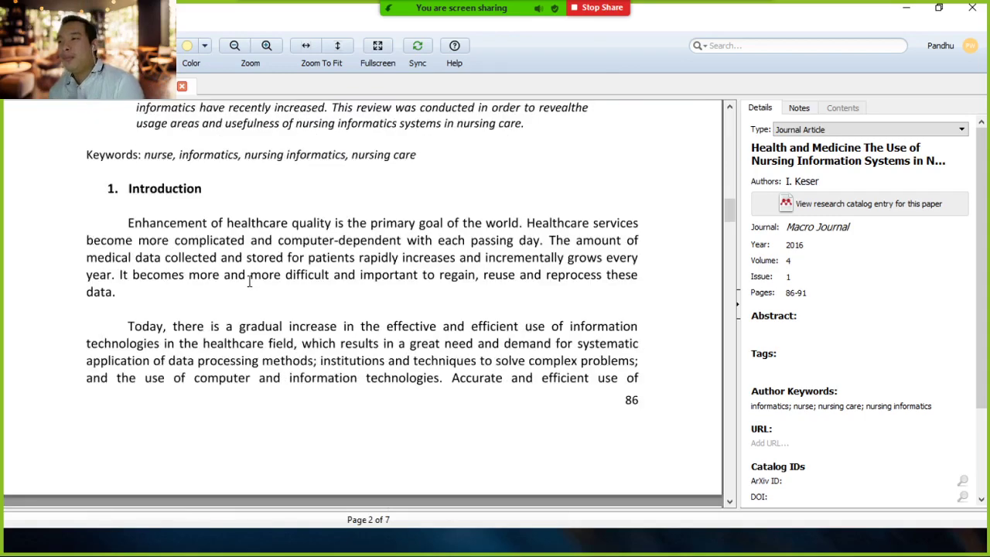
scroll(248, 282, down, 15)
scroll(248, 282, up, 5)
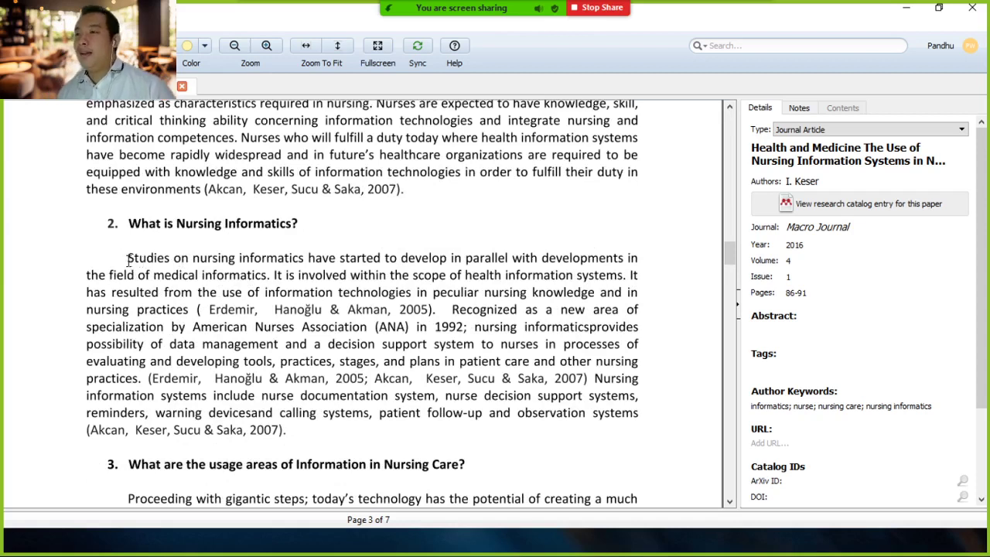
drag(129, 260, 592, 265)
click(561, 341)
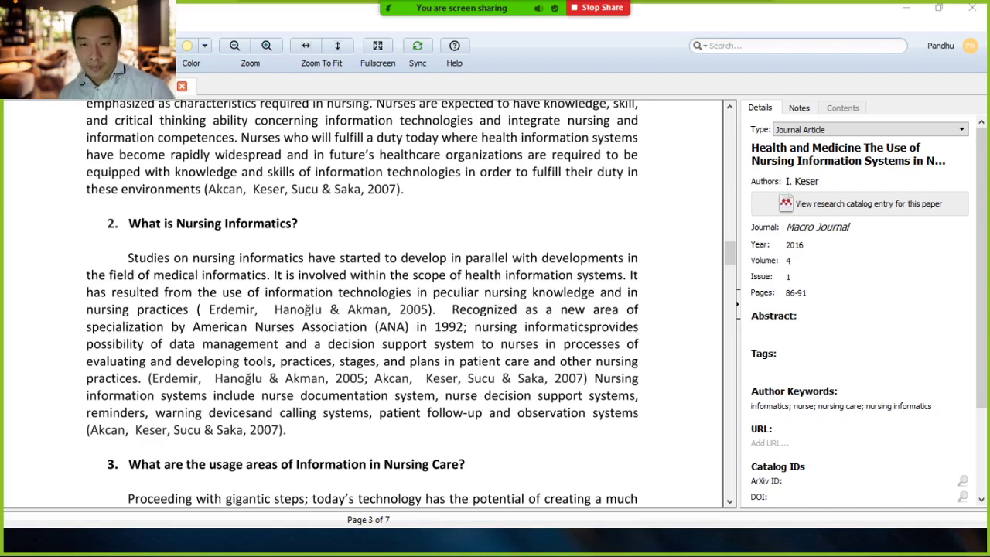
In Word, continue the paragraph after the second citation with ". Sistem Informasi Keperawatan telah dikembangkan secara intens dan membantu pekerjaan tenaga medis"
key(alt+Tab)
click(410, 317)
click(386, 291)
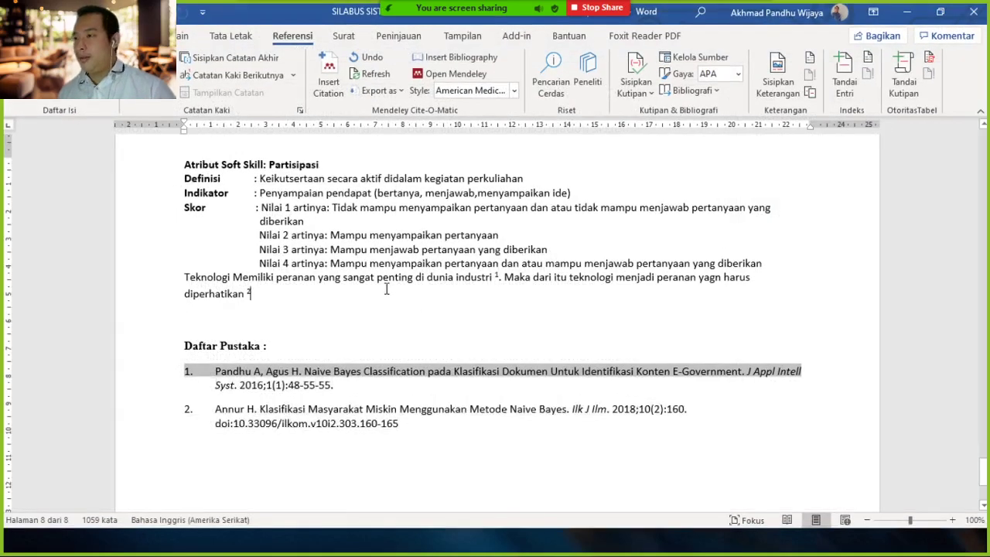
text(. Siste)
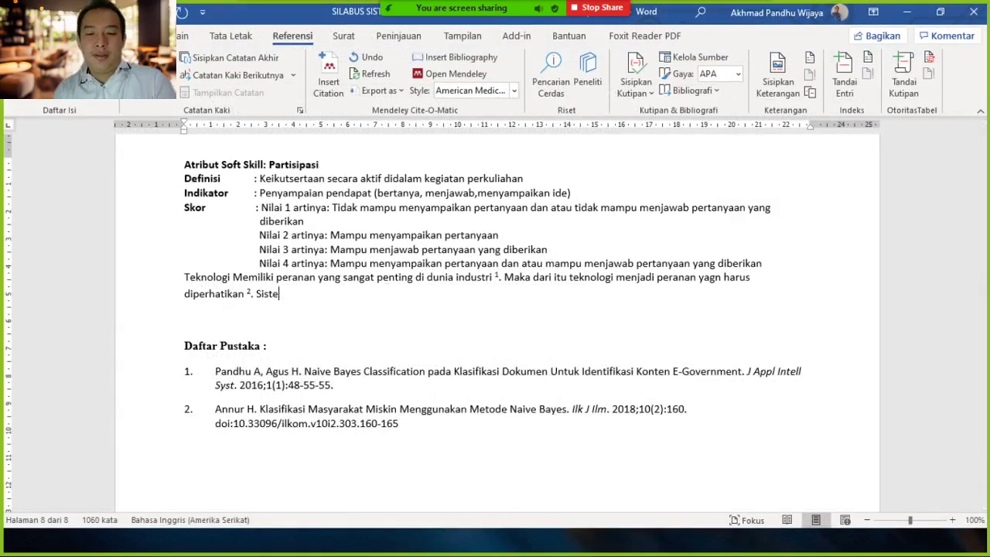
text(m Informasi )
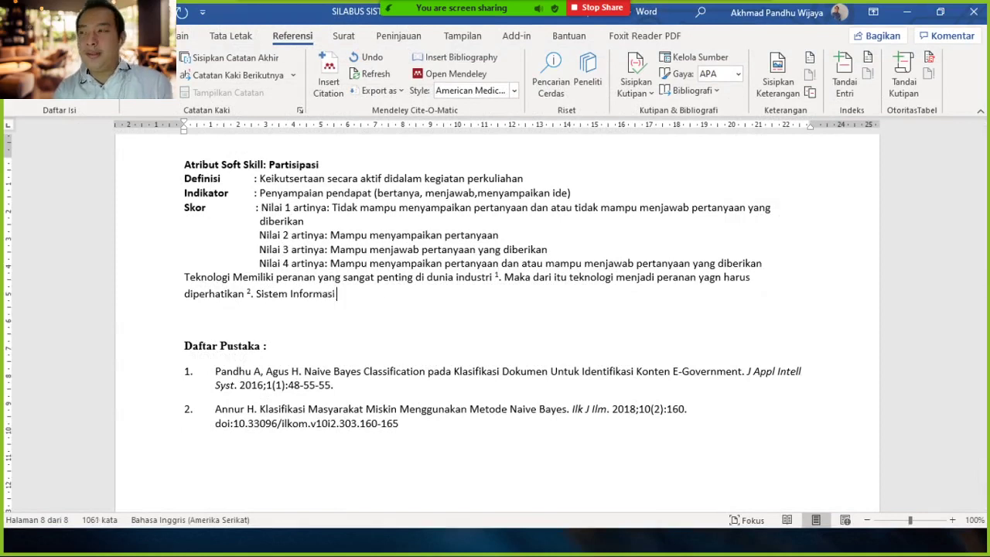
text(Kepera)
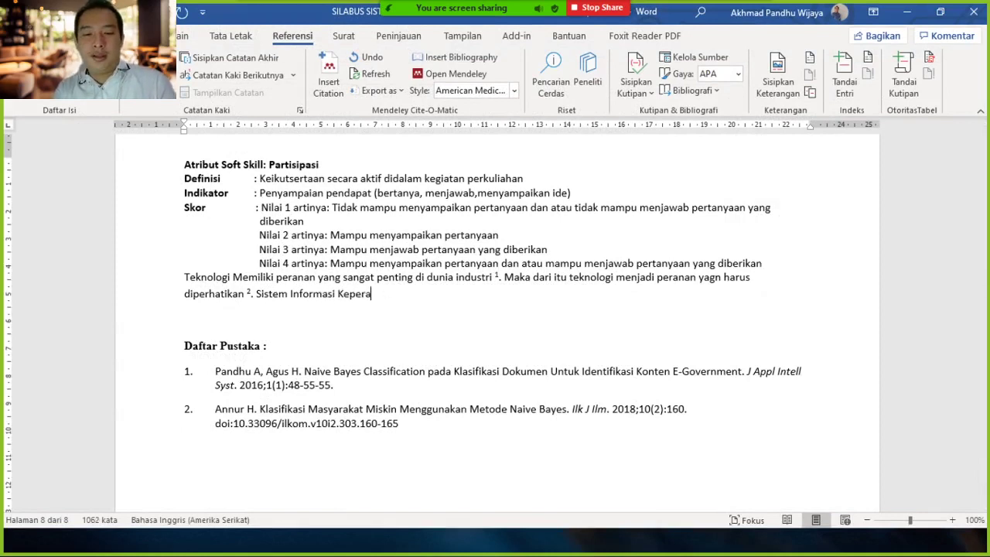
text(watan )
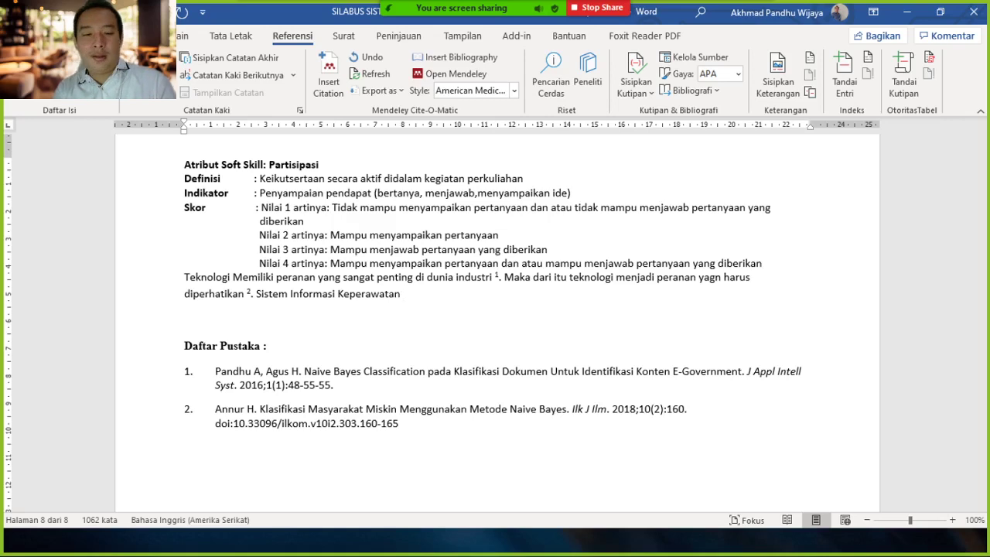
text(telah dikemba)
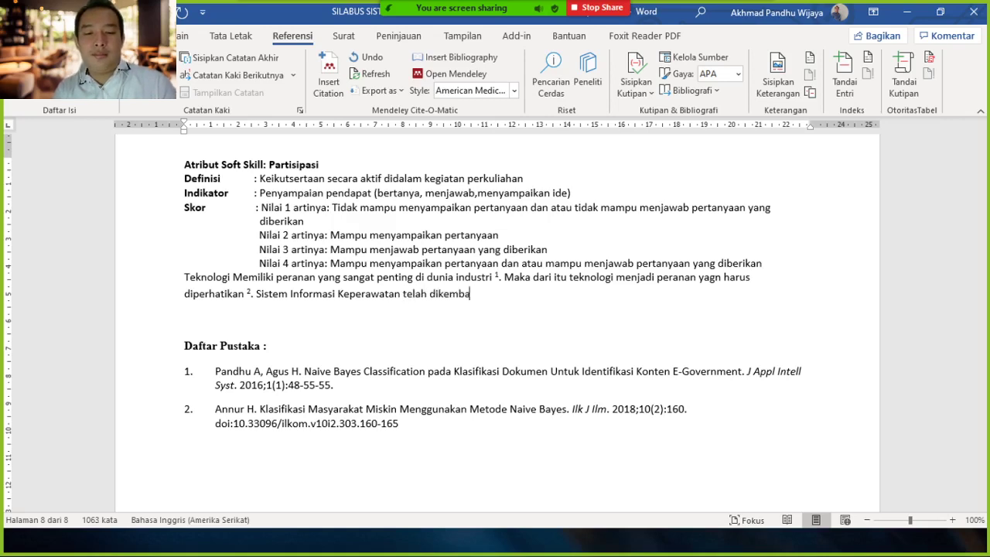
text(ngkan secara )
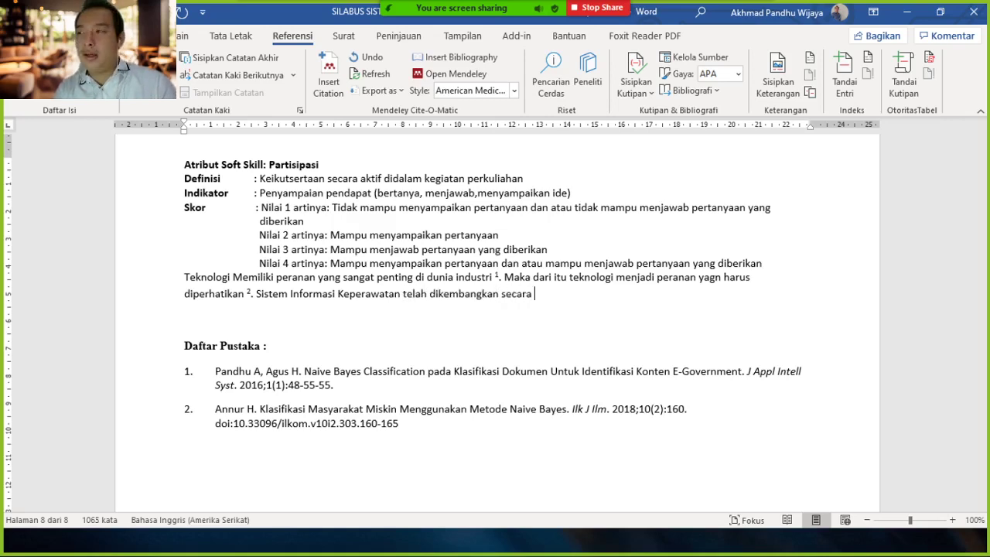
text(intens d)
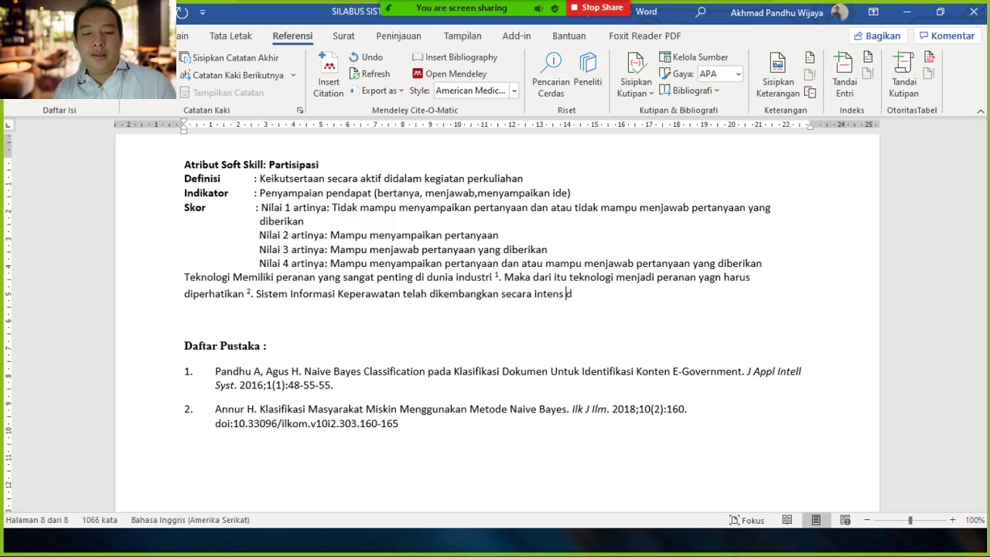
text(an membantu )
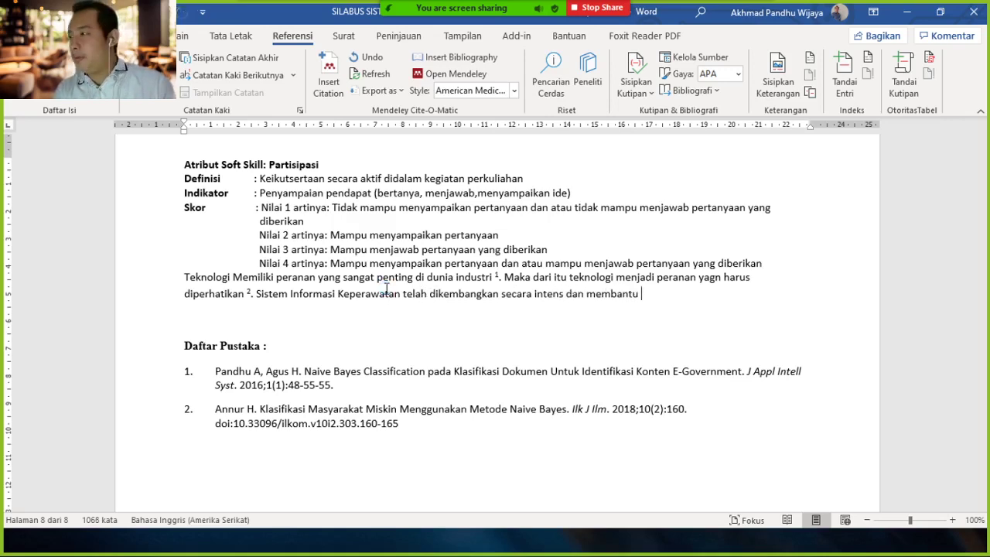
text(p)
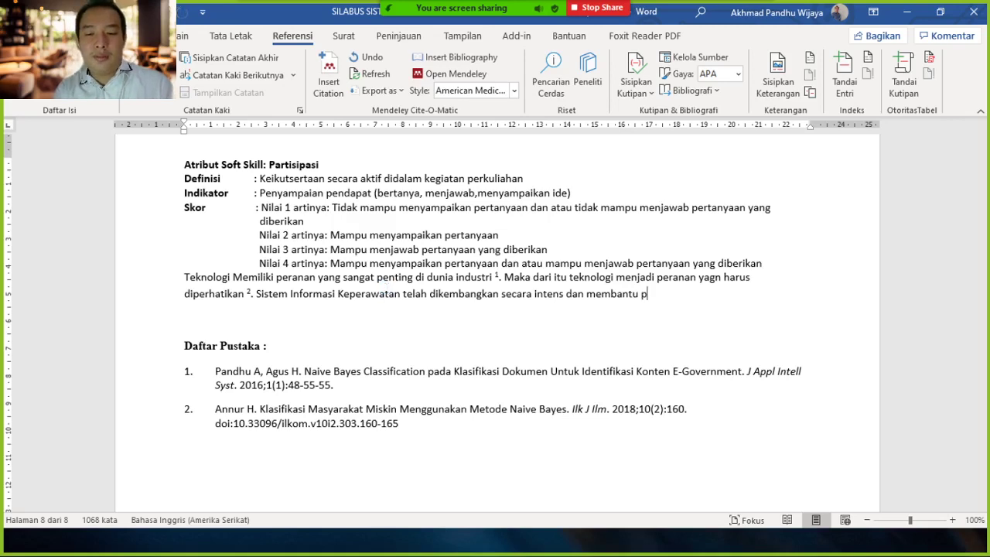
text(ar)
key(BackSpace)
key(BackSpace)
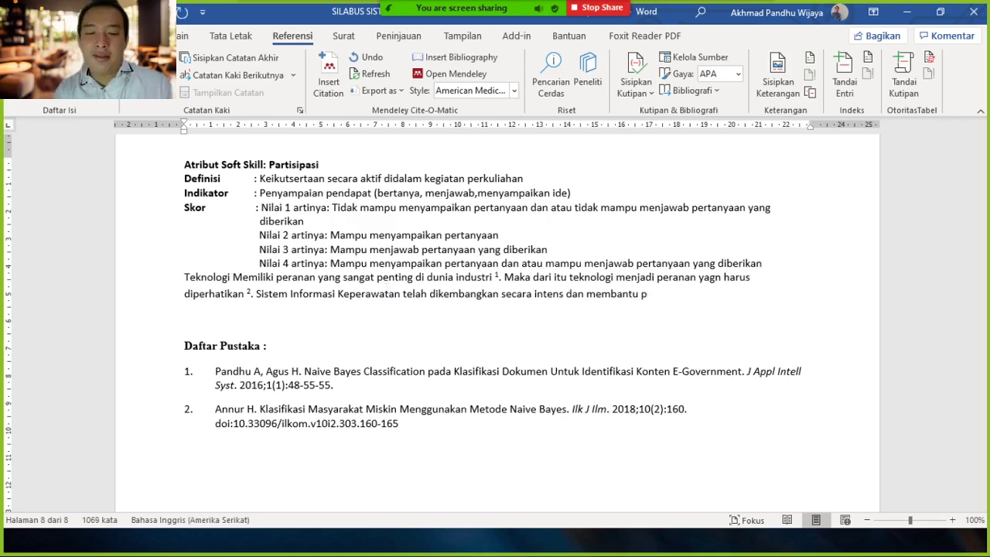
text(ekerjaan)
text(pera)
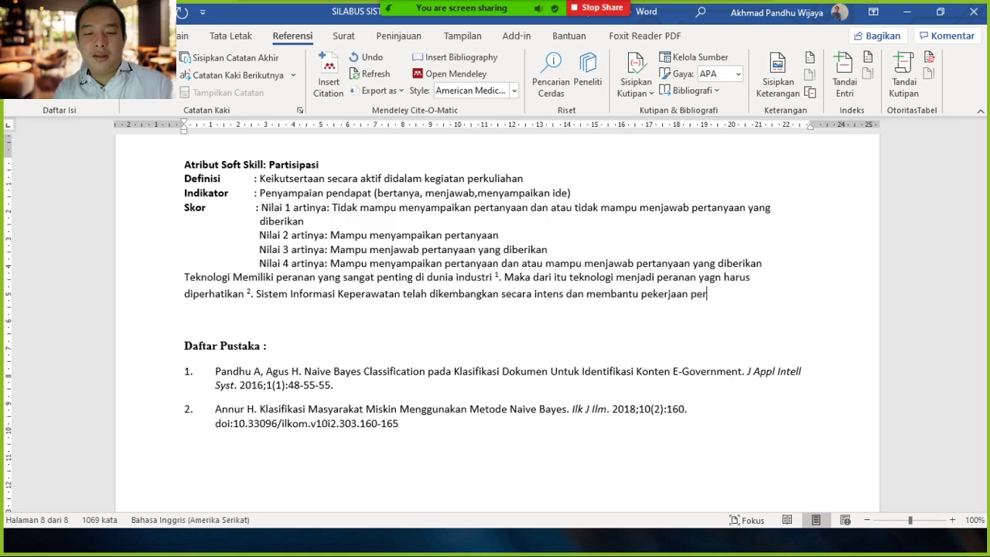
key(BackSpace)
key(BackSpace)
key(BackSpace)
key(BackSpace)
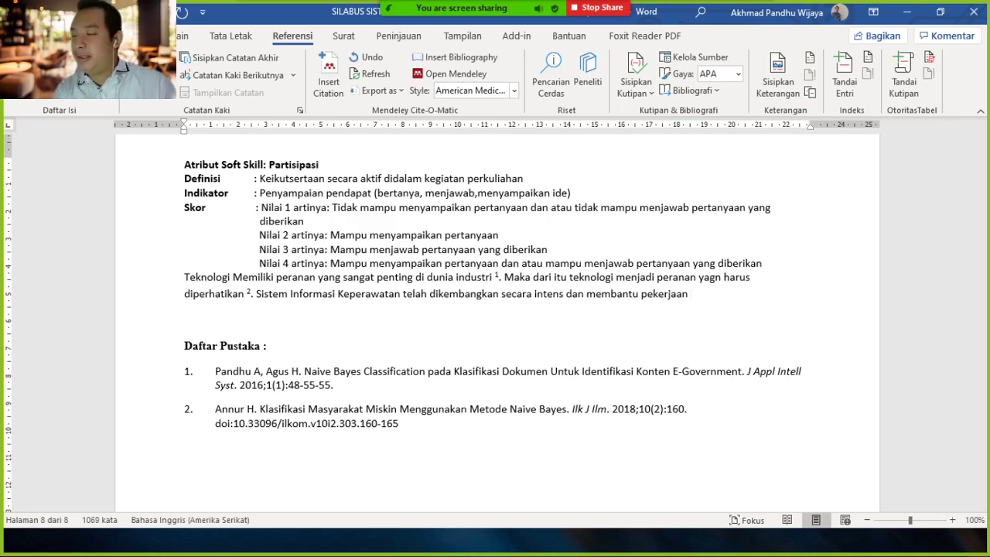
text(tenaga med)
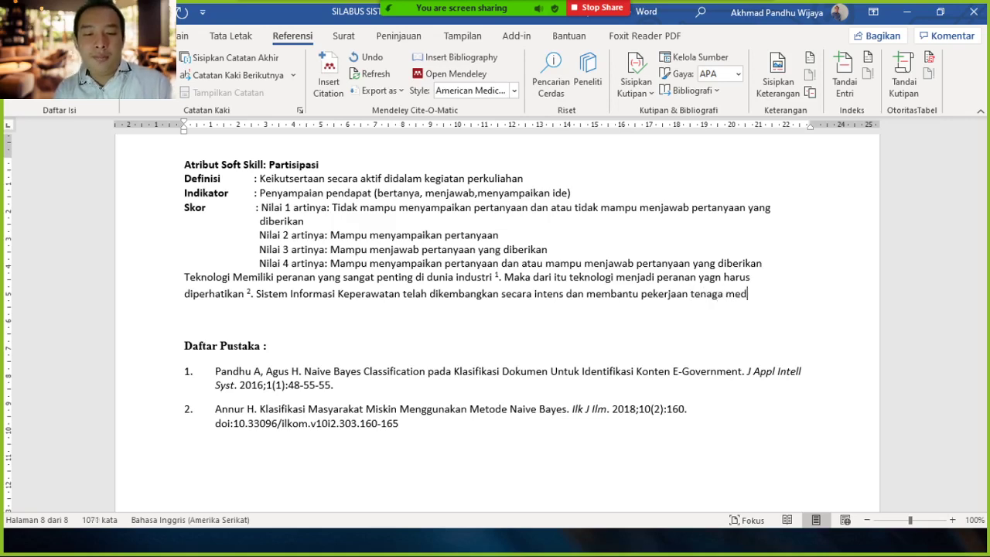
text(is)
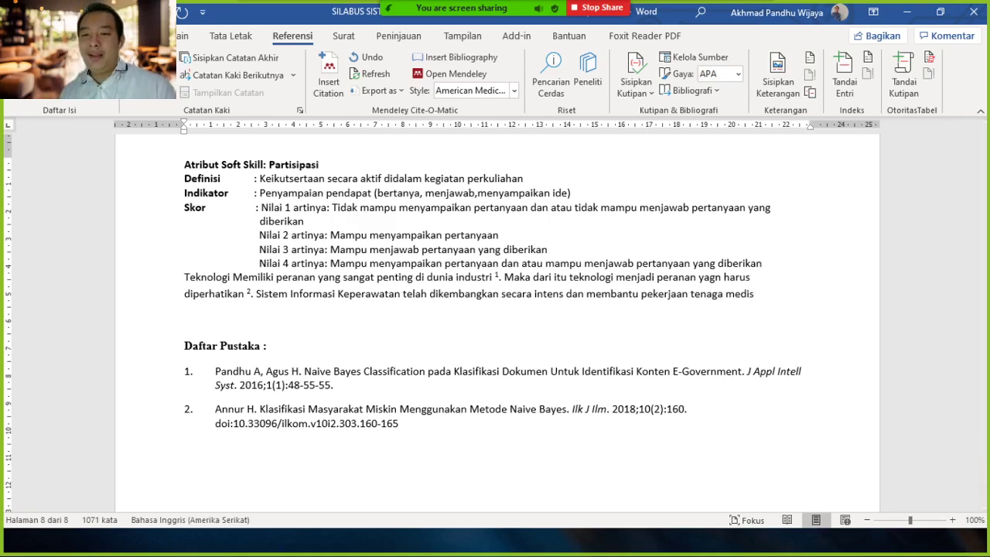
Switch back to Mendeley and check the article's title on its opening pages
key(alt+Tab)
scroll(334, 283, up, 5)
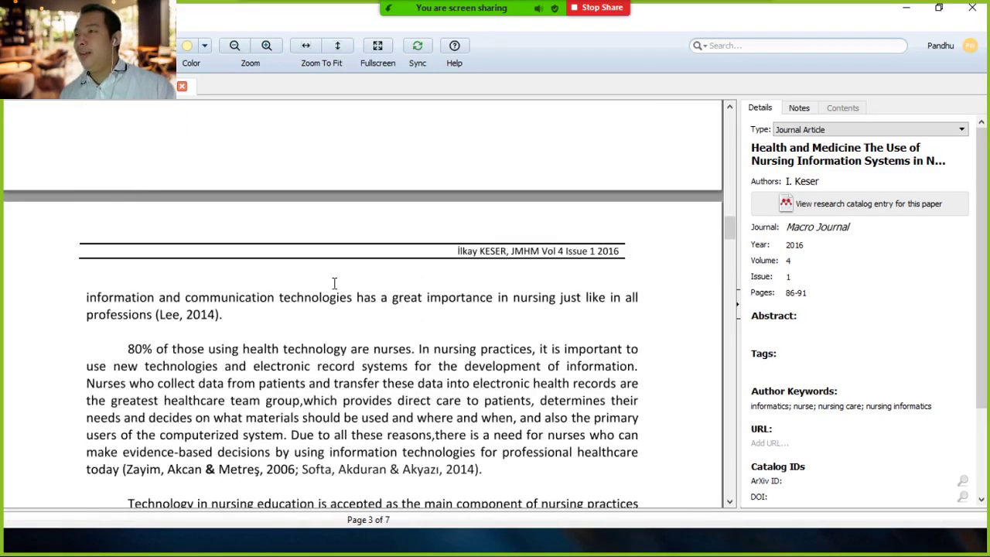
scroll(334, 283, up, 10)
scroll(334, 283, up, 2)
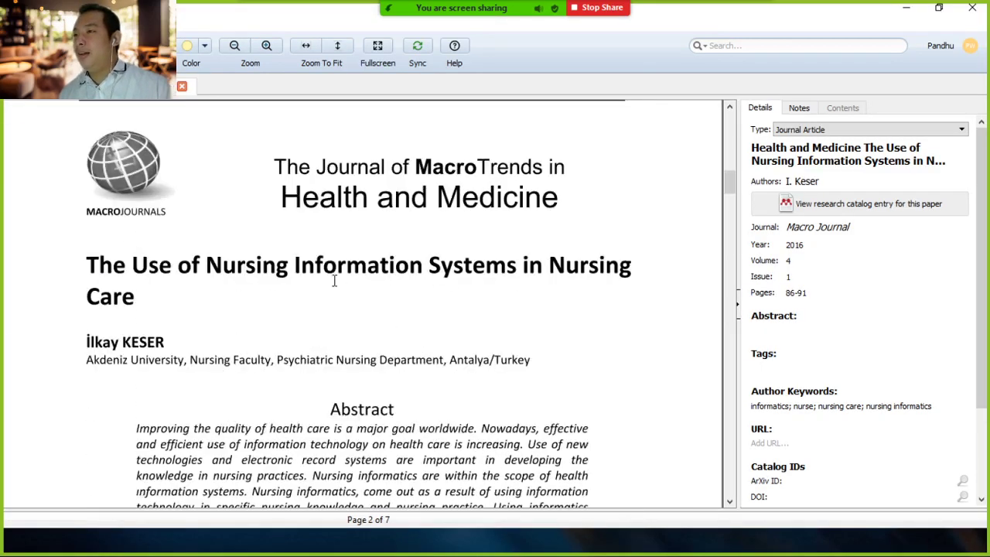
scroll(334, 280, up, 15)
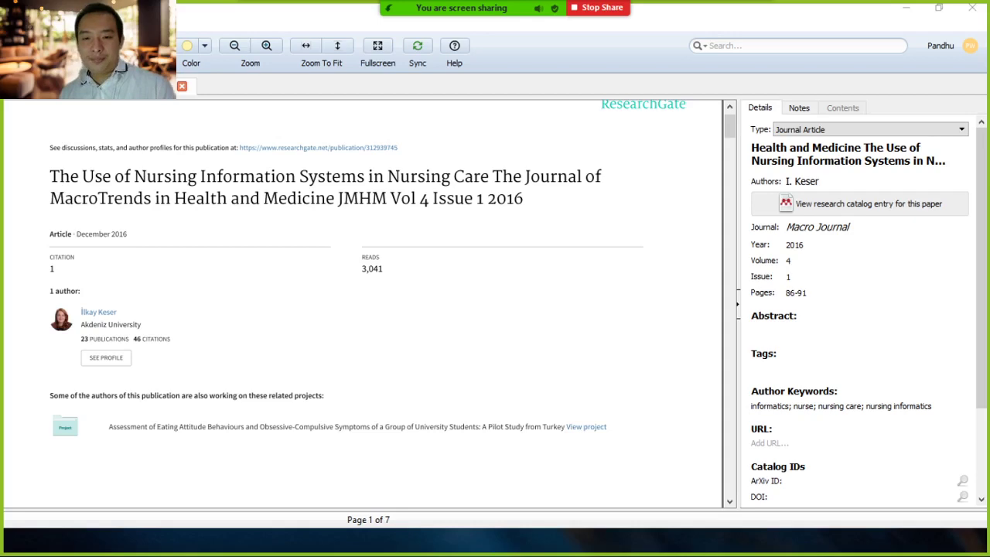
Switch to Word and try to cite the nursing article after "tenaga medis" with the Mendeley search "The use on n"
key(alt+Tab)
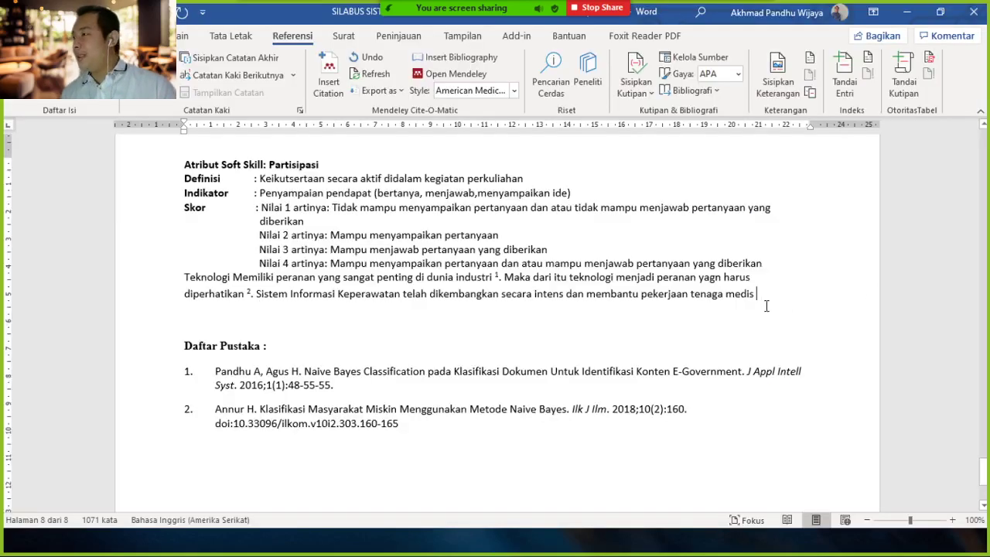
click(328, 70)
text(T)
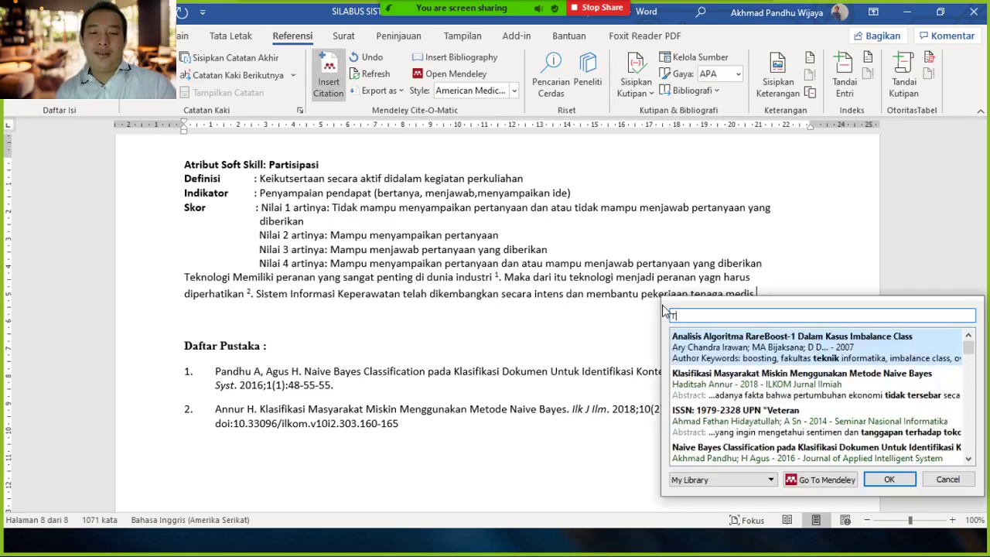
text(he )
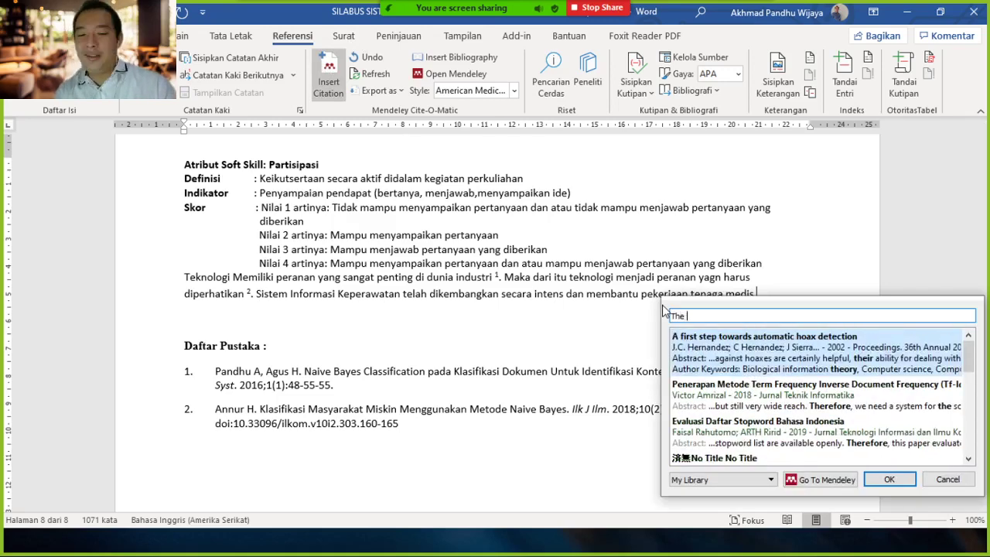
text(use)
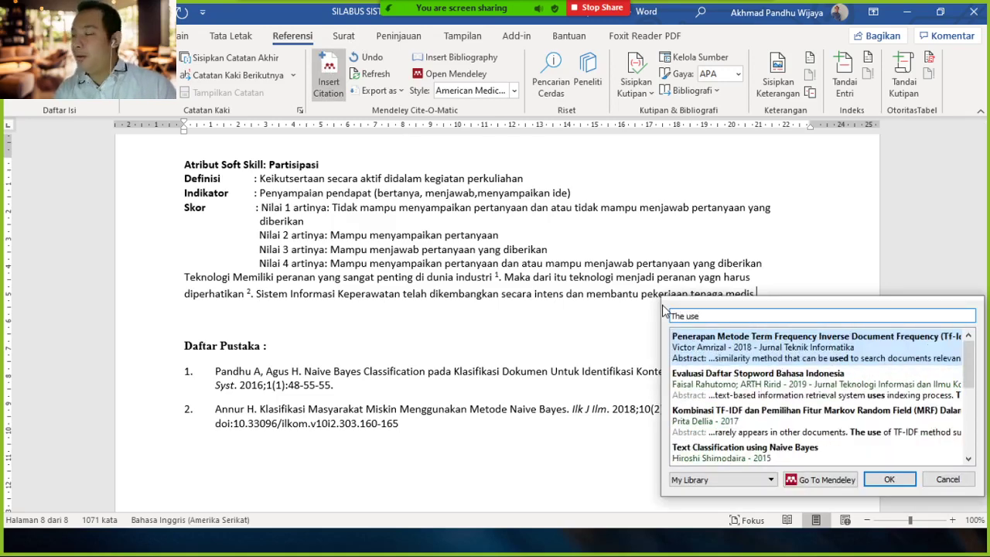
text( on n)
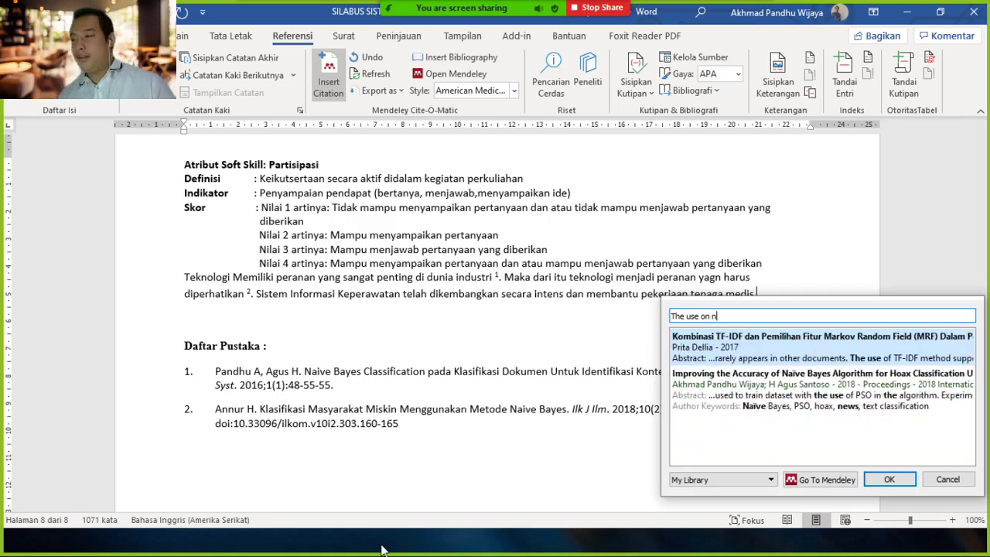
key(Return)
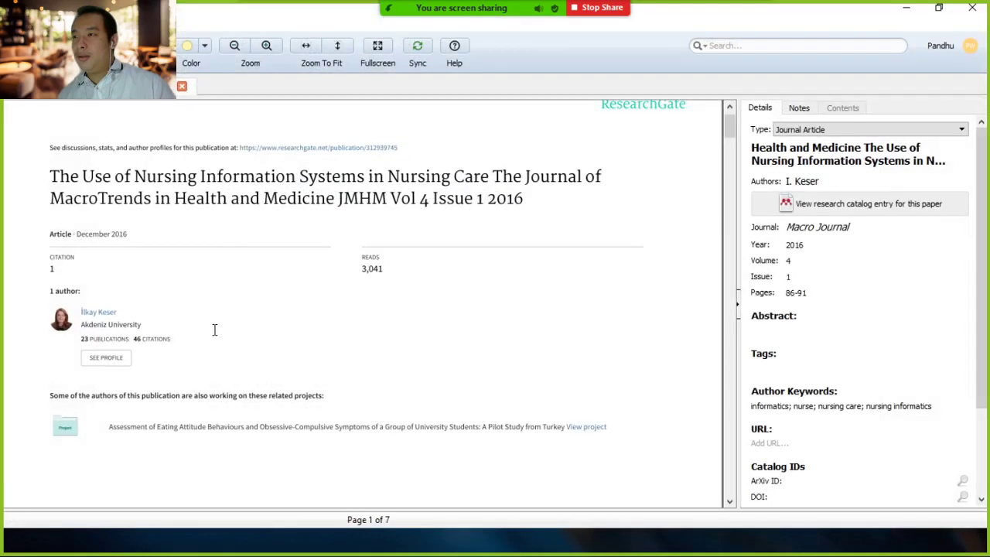
In Mendeley, check the exact article title on page 2 of the open PDF
scroll(217, 331, down, 5)
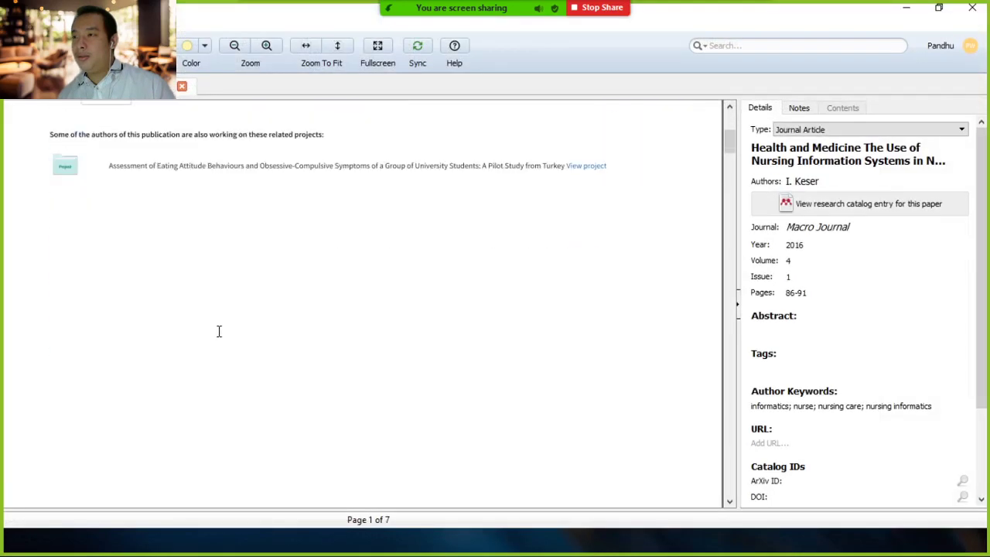
scroll(219, 331, down, 8)
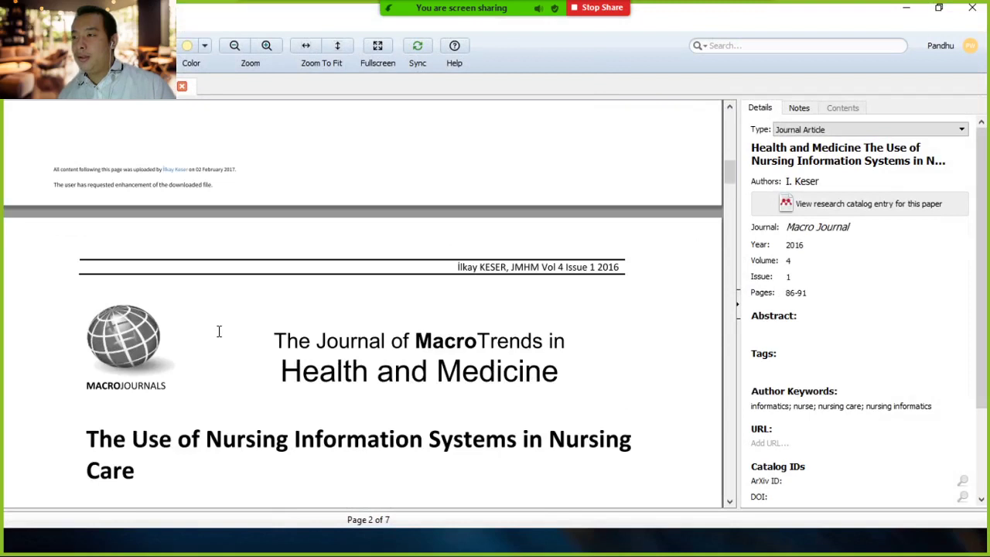
scroll(218, 331, down, 1)
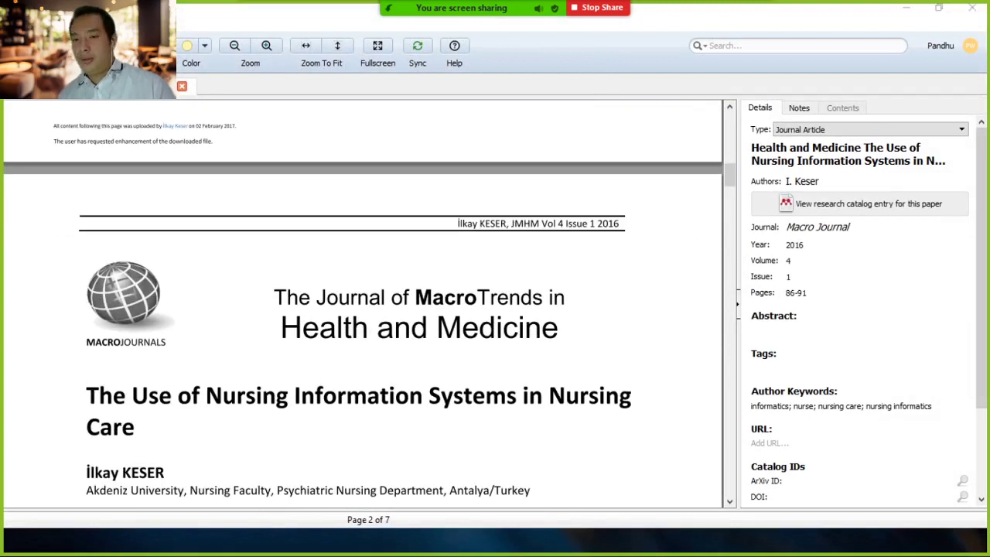
Return to Word and delete the third citation at the end of the paragraph
key(alt+Tab)
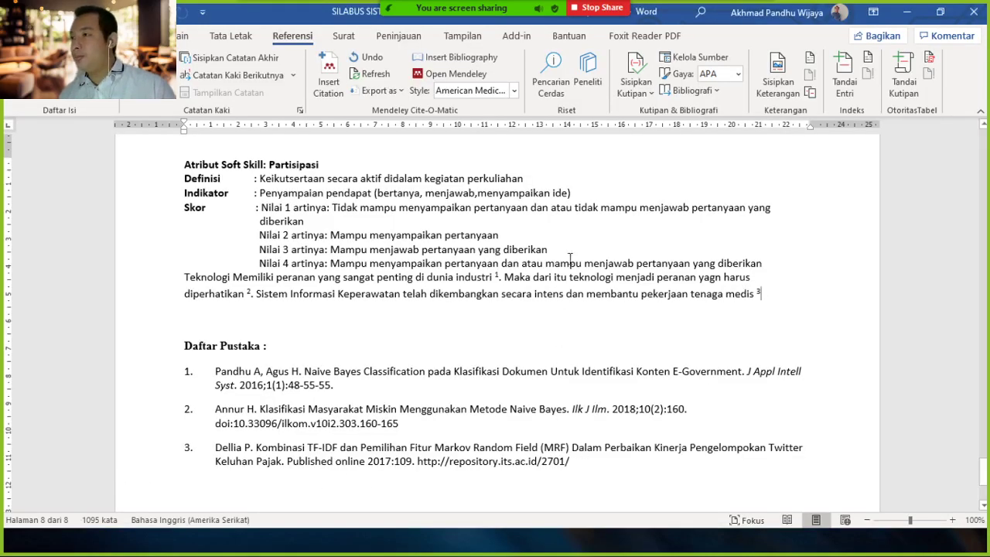
key(BackSpace)
key(BackSpace)
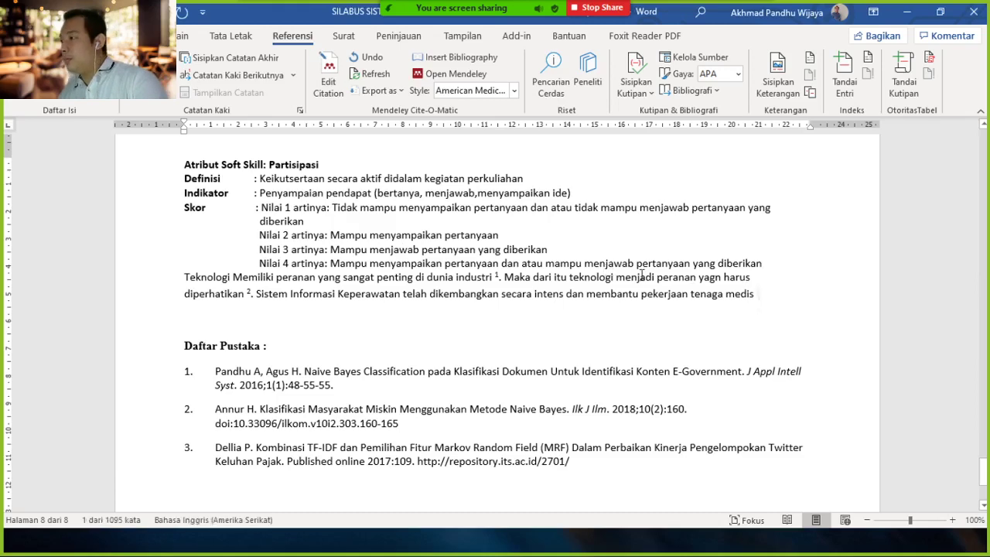
click(328, 78)
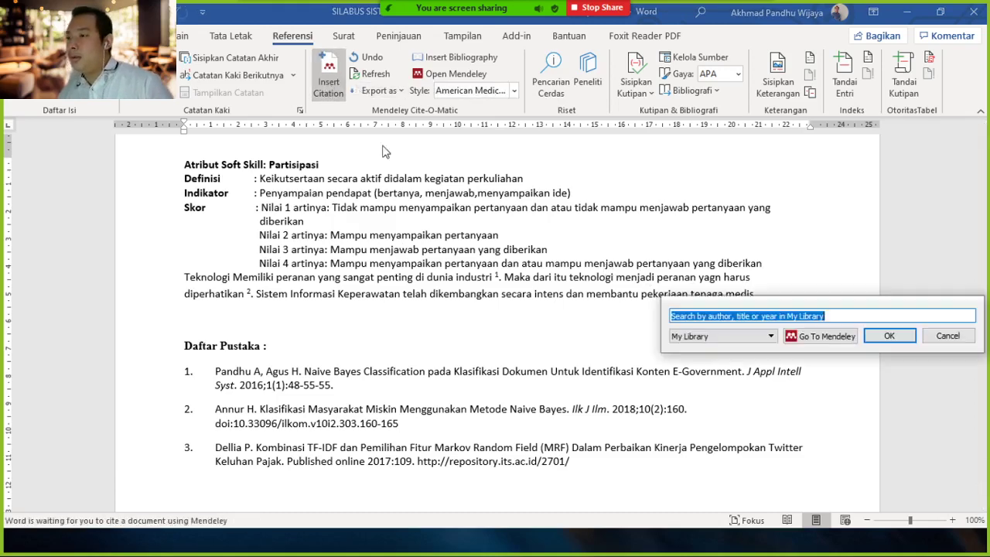
text(the )
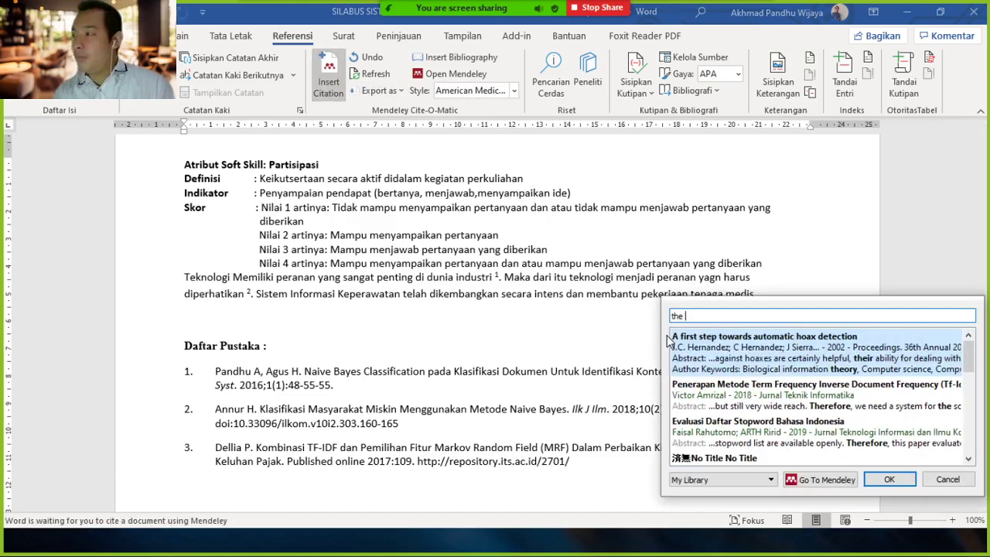
text(jurnal)
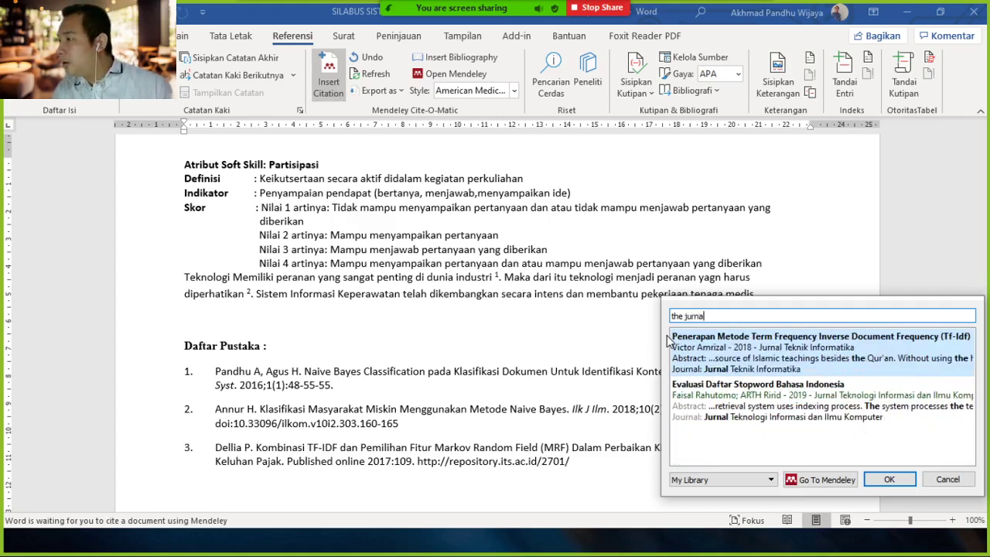
key(BackSpace)
key(BackSpace)
key(BackSpace)
key(BackSpace)
key(BackSpace)
key(BackSpace)
key(BackSpace)
key(BackSpace)
key(BackSpace)
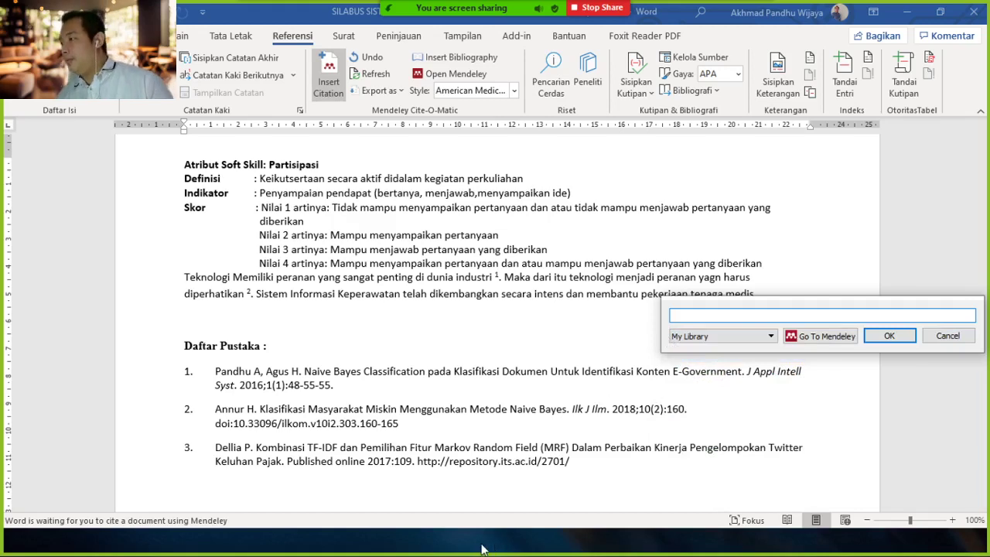
key(Escape)
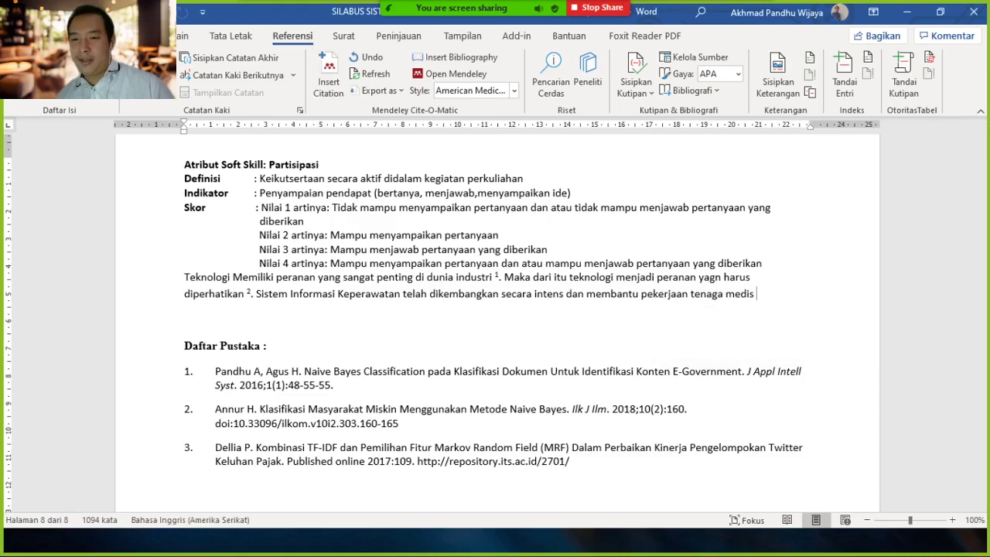
Switch to Mendeley and copy the title "The Use of Nursing Information Systems in Nursing Care" from page 2 of the article
key(alt+Tab)
drag(85, 396, 127, 424)
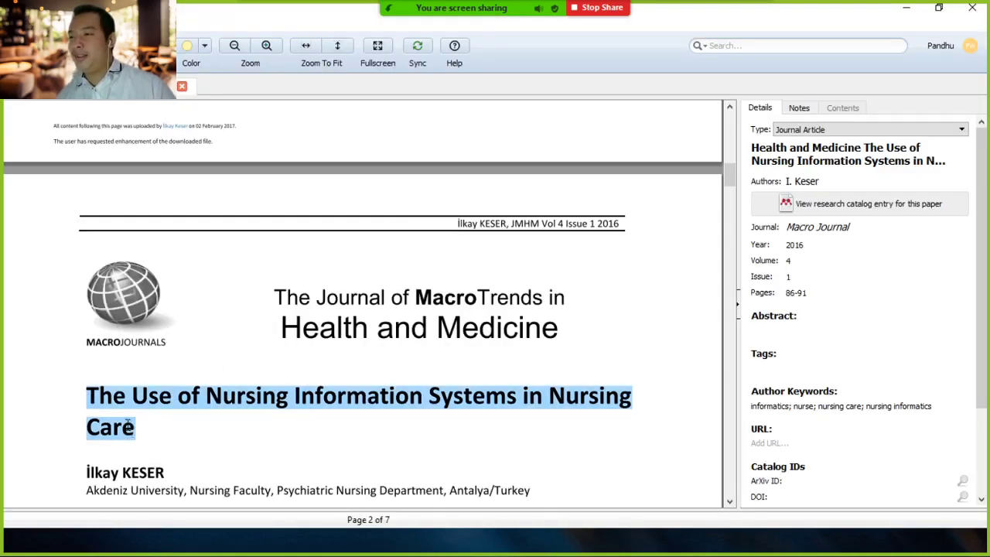
click(159, 470)
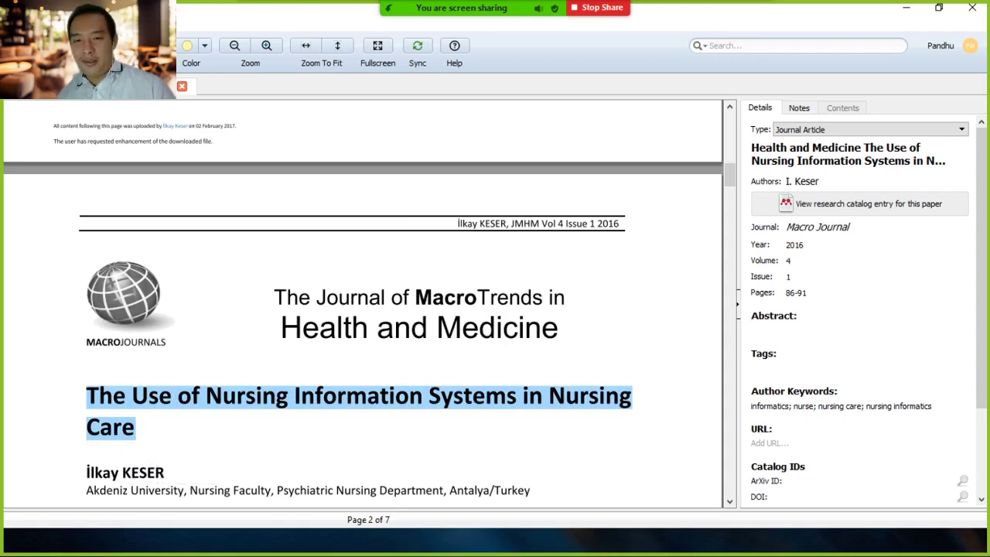
In Word, insert a Mendeley citation after "tenaga medis" for the article found with the copied title "The Use of Nursing Information Systems in Nursing Care"
key(alt+Tab)
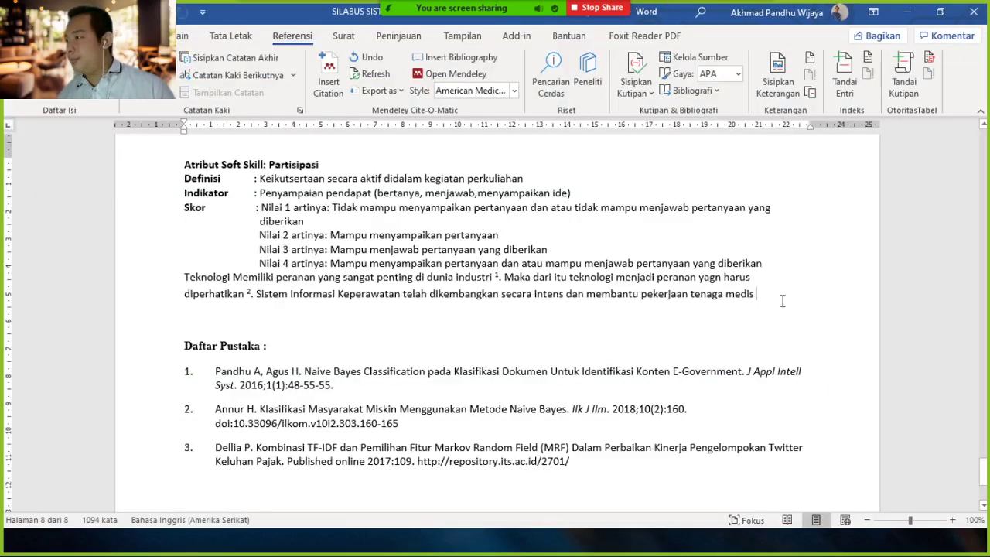
click(328, 77)
key(ctrl+v)
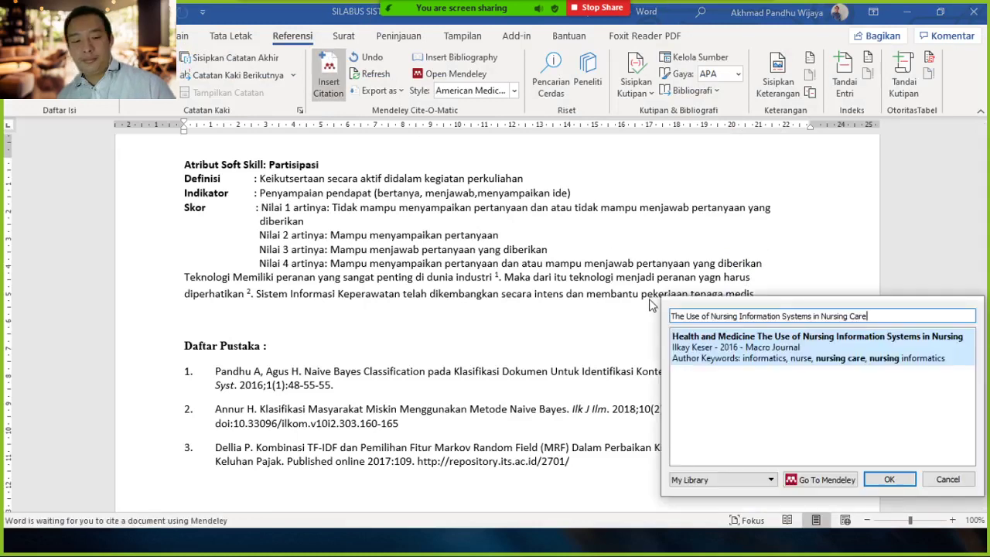
click(736, 347)
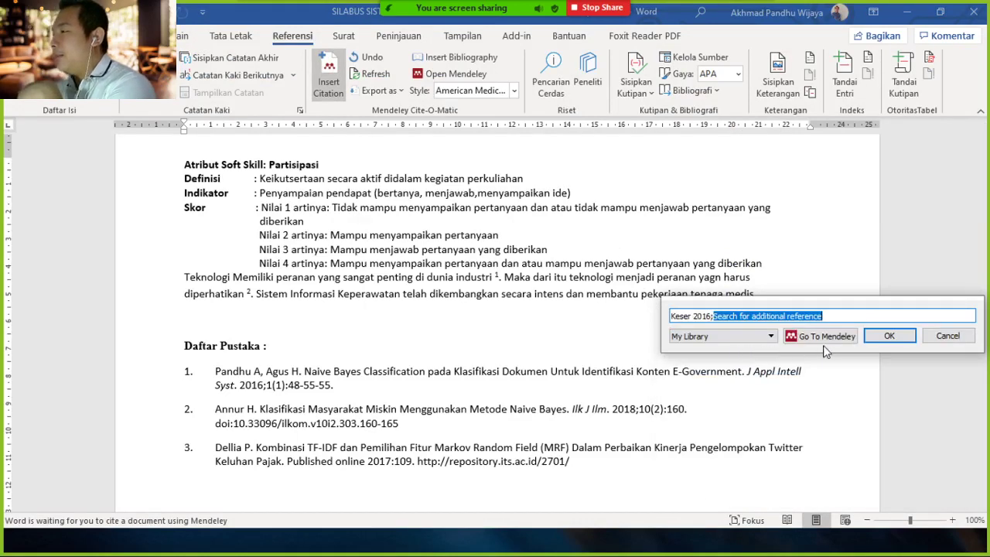
click(875, 337)
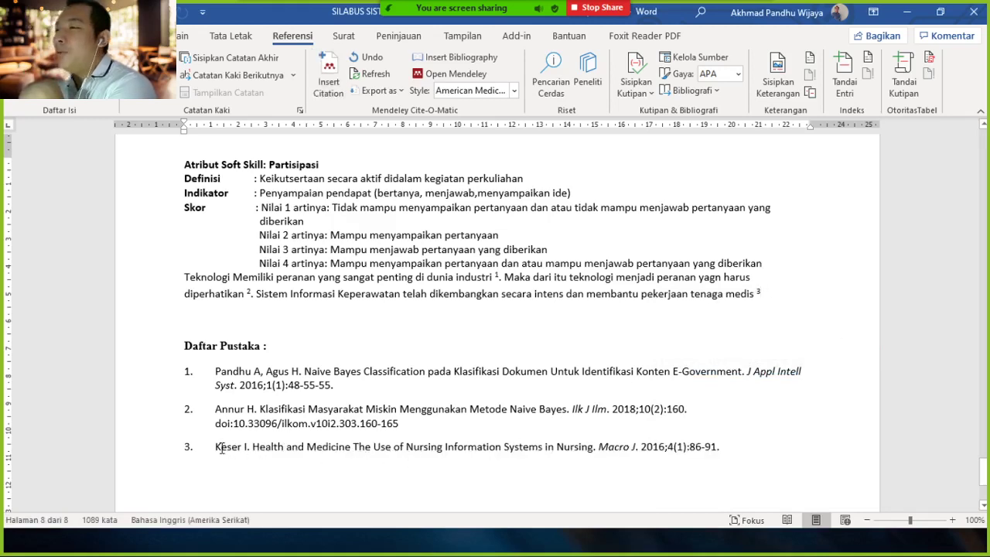
Delete the reference list under "Daftar Pustaka :" and insert the Mendeley bibliography again
mouse_move(218, 447)
mouse_down()
mouse_move(747, 448)
mouse_move(184, 378)
mouse_up()
key(Delete)
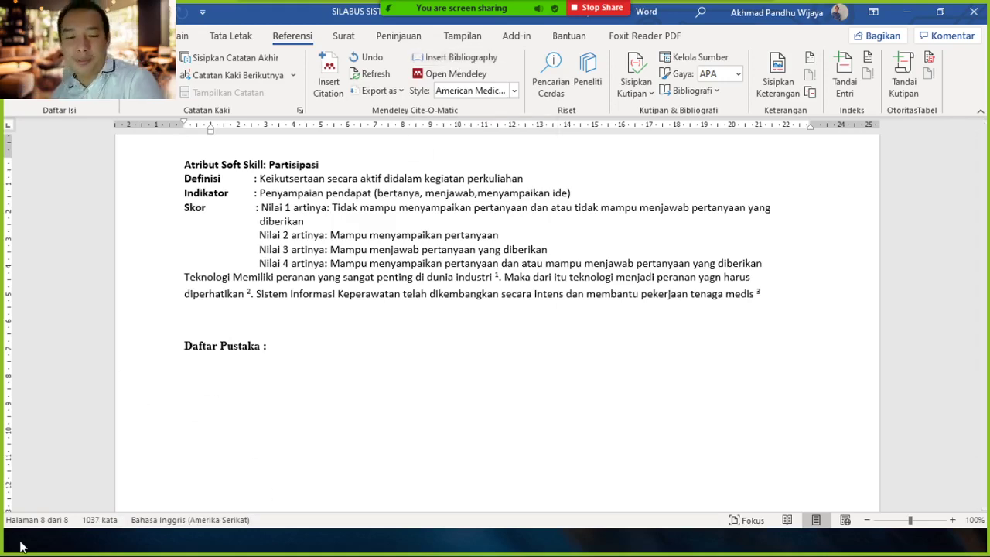
click(433, 58)
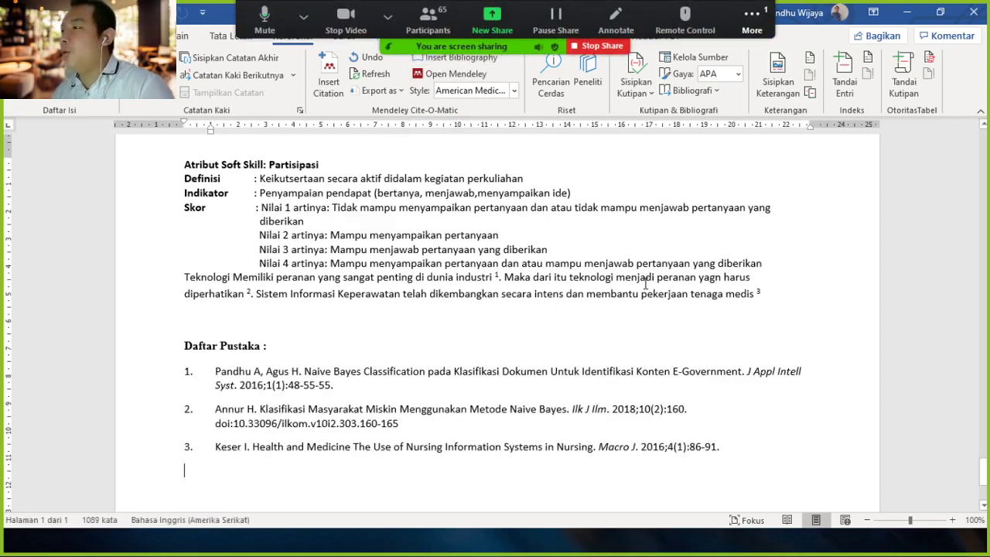
Compare the numbered citations in the paragraph with their matching entries under "Daftar Pustaka :"
click(497, 276)
click(260, 384)
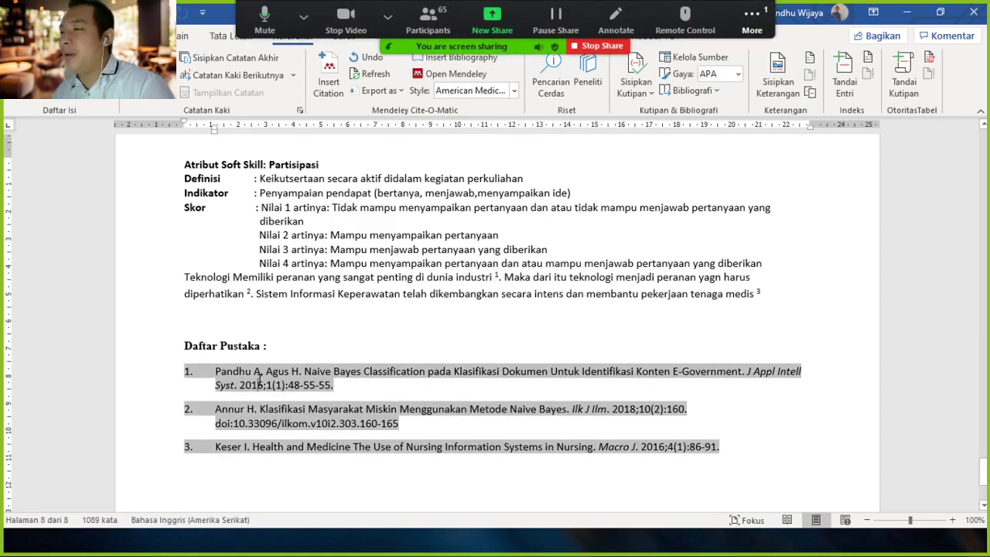
click(248, 293)
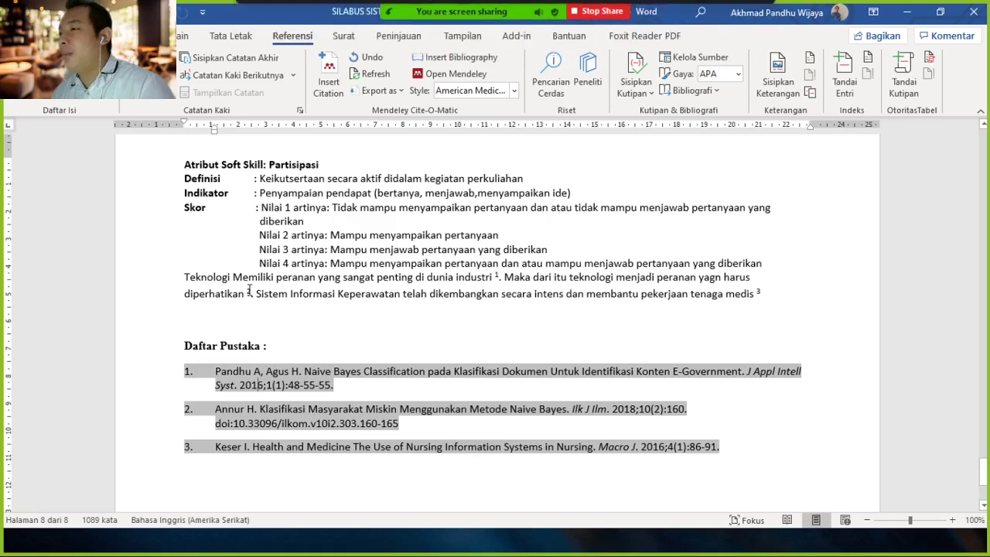
click(237, 408)
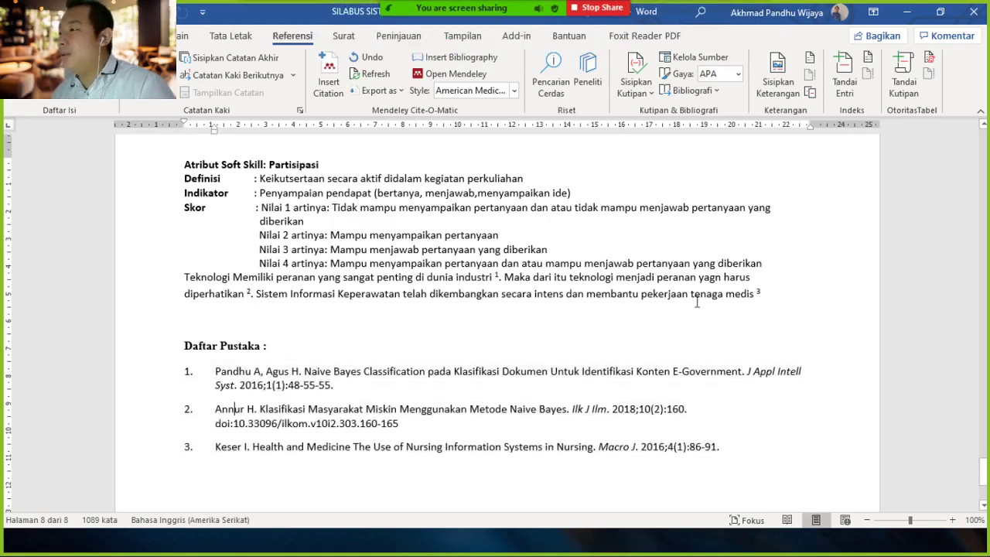
click(242, 448)
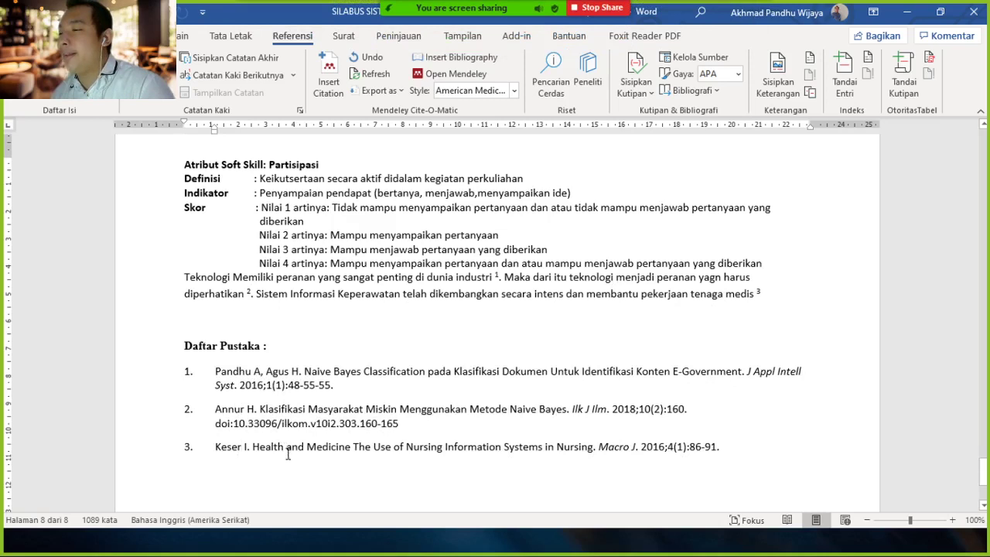
triple_click(368, 453)
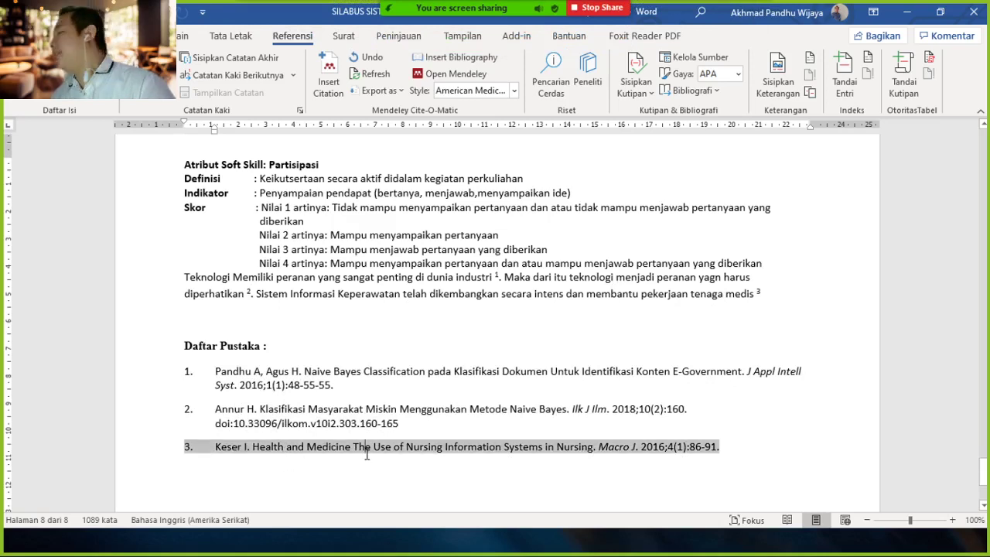
drag(367, 452, 247, 365)
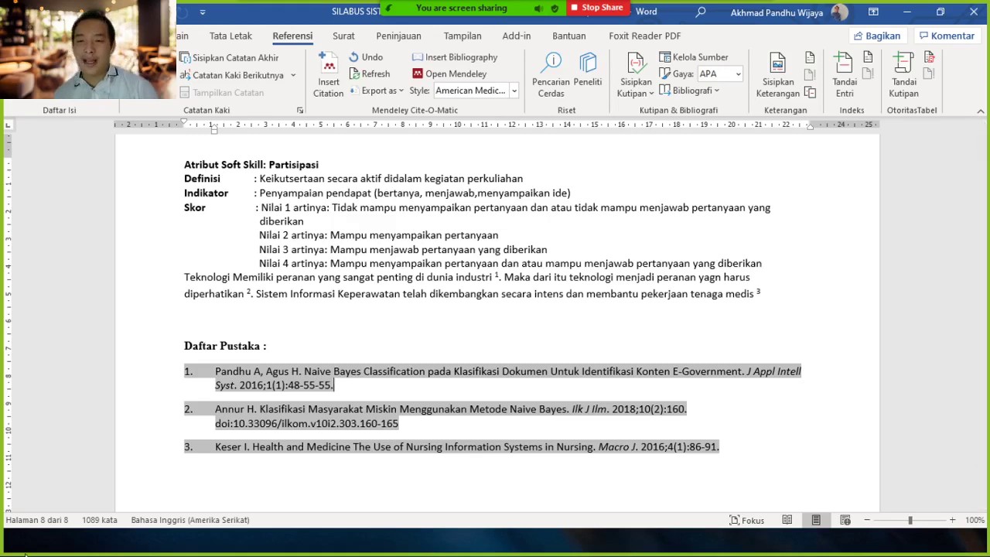
Switch to Mendeley, close the open article and look through the All Documents list to its end
key(alt+Tab)
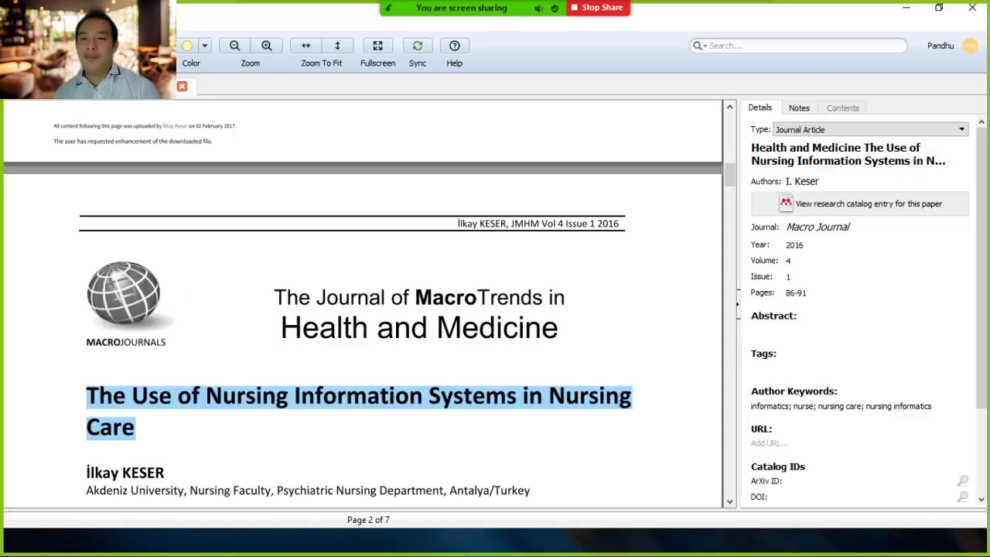
click(182, 87)
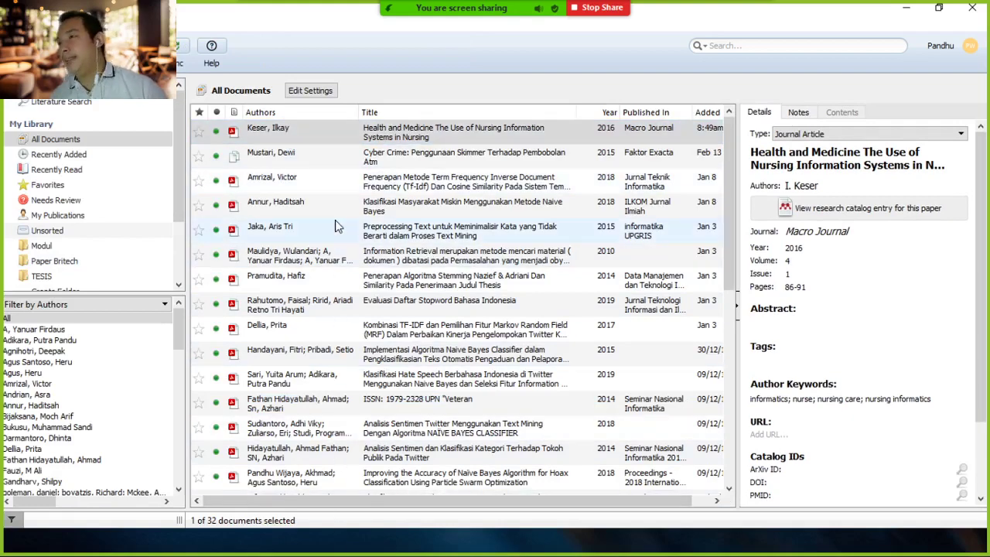
drag(730, 282, 736, 484)
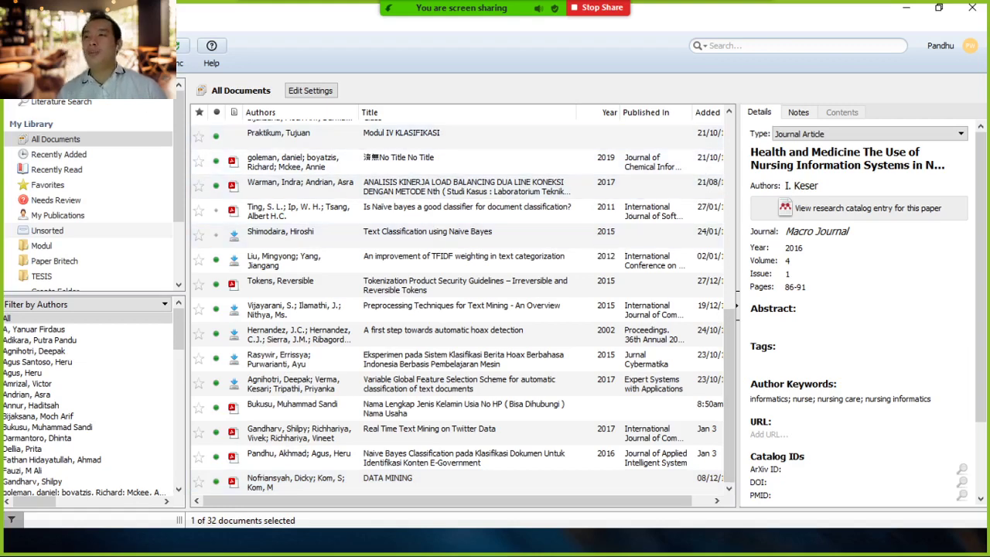
click(27, 54)
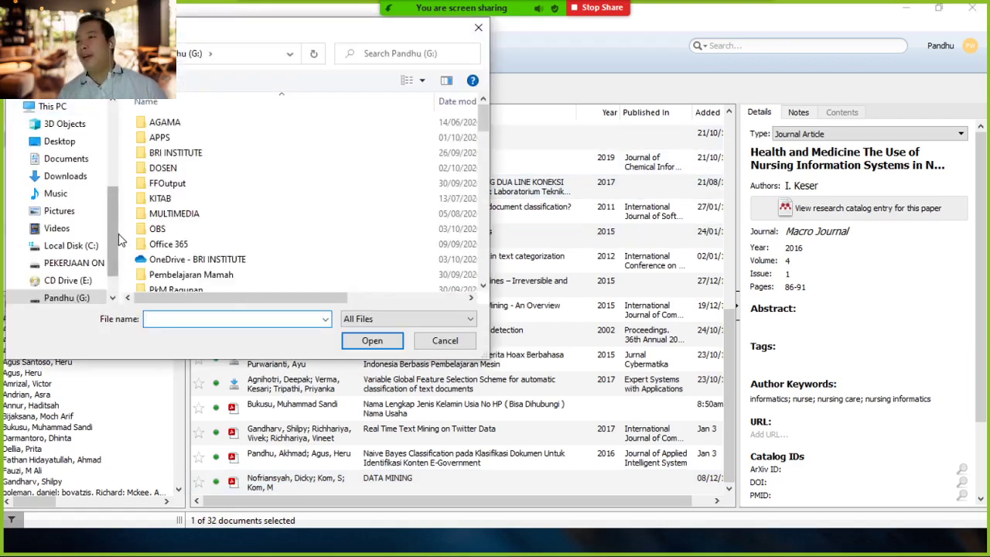
scroll(120, 240, down, 1)
click(445, 340)
scroll(437, 200, up, 4)
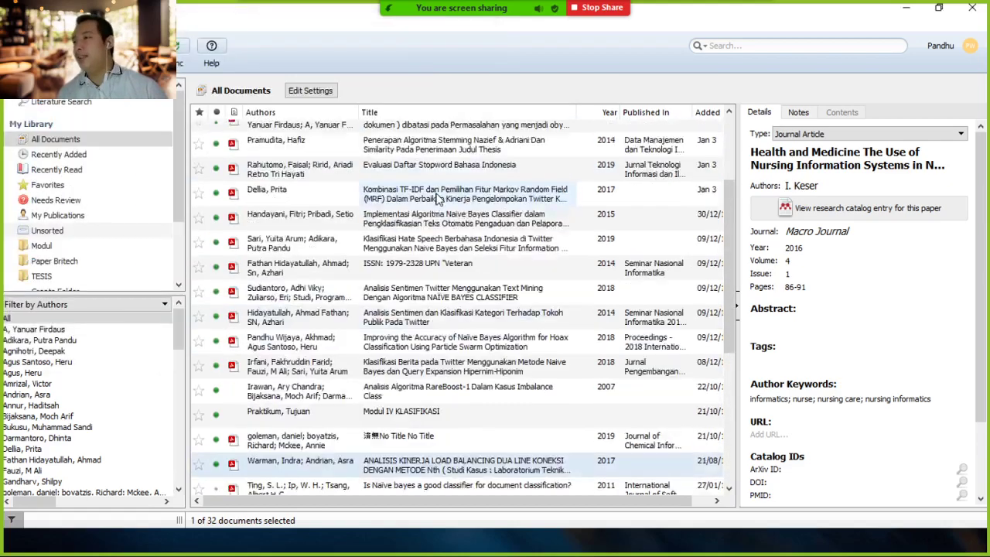
Open the nursing information systems article and the TF-IDF and cosine similarity article in turn, closing each one again
scroll(437, 198, up, 3)
double_click(413, 136)
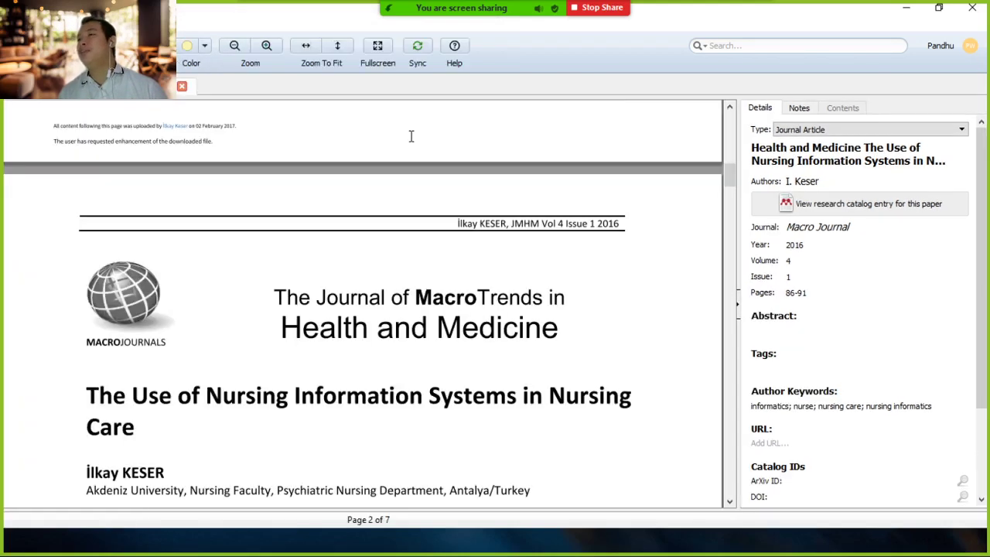
click(185, 88)
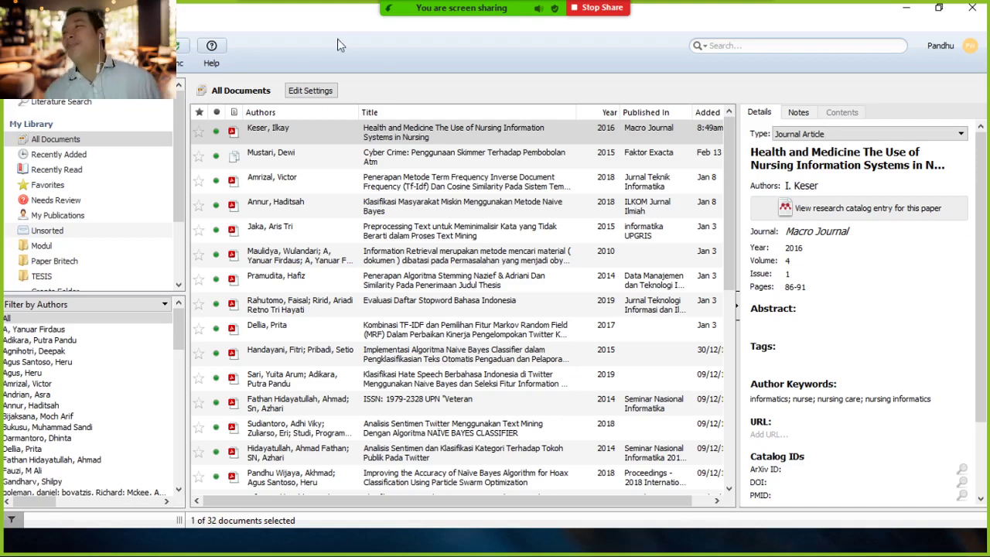
click(467, 188)
double_click(468, 188)
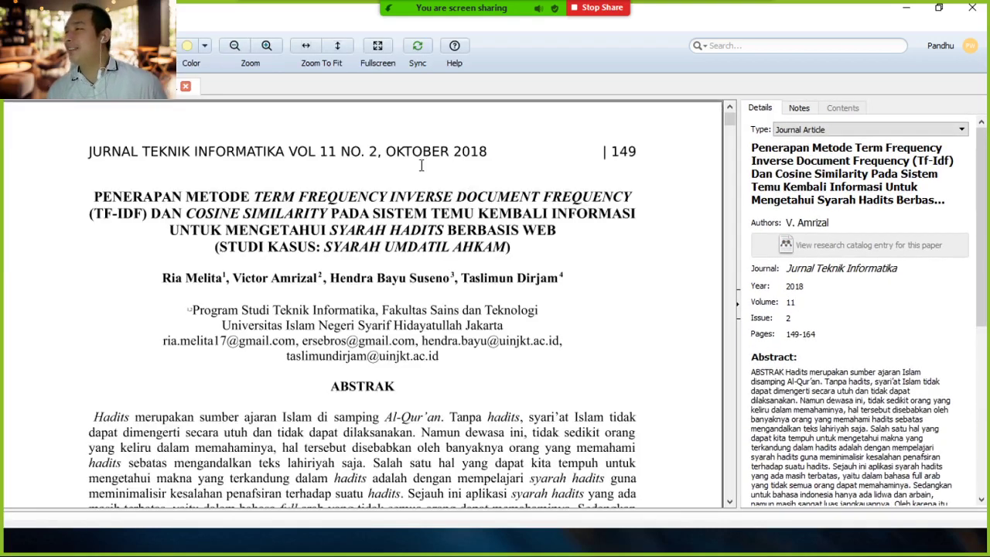
click(192, 90)
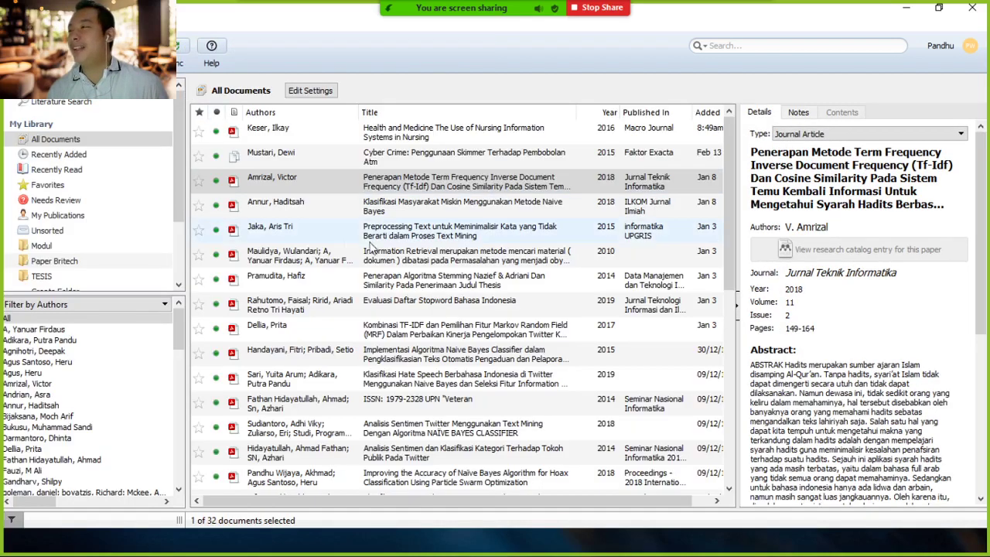
Look through the whole All Documents list and view the details of the "Cyber Crime" and "Health and Medicine" entries
drag(726, 165, 727, 402)
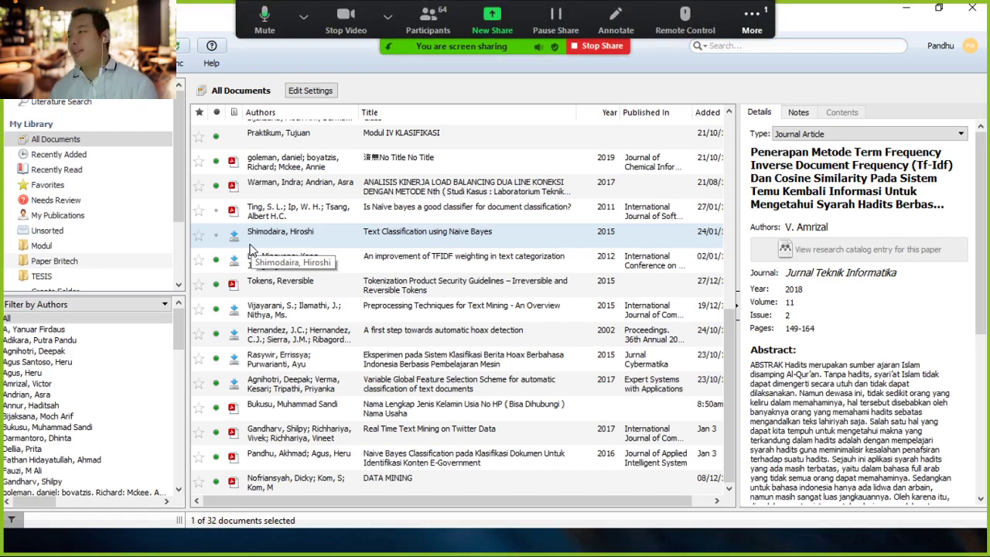
drag(731, 384, 727, 159)
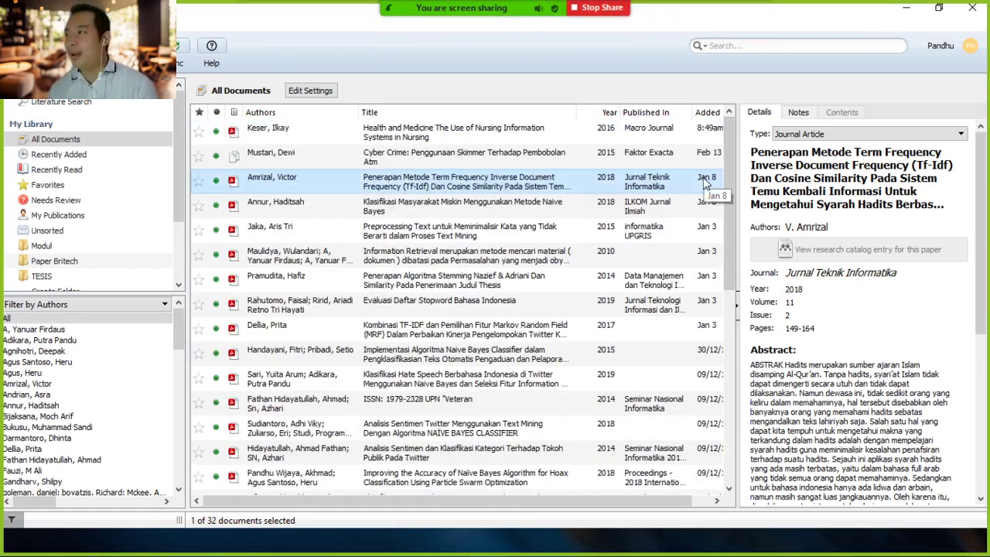
mouse_move(730, 145)
mouse_down()
mouse_move(732, 163)
mouse_move(723, 144)
mouse_up()
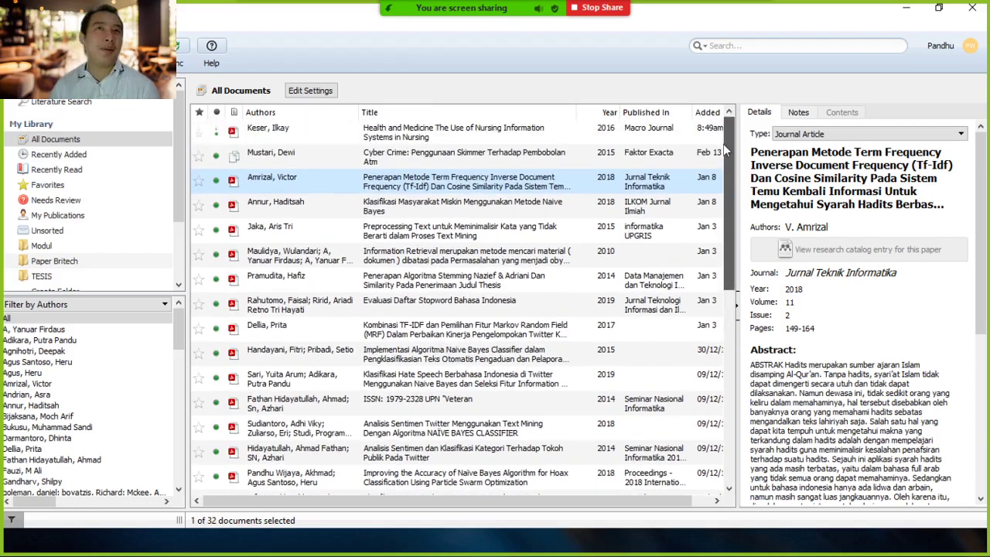
click(410, 165)
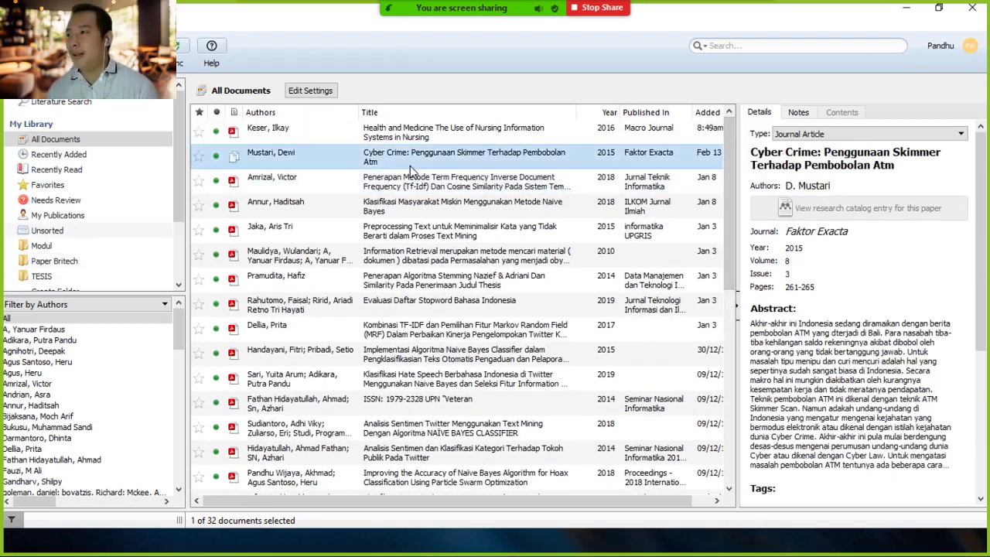
click(412, 141)
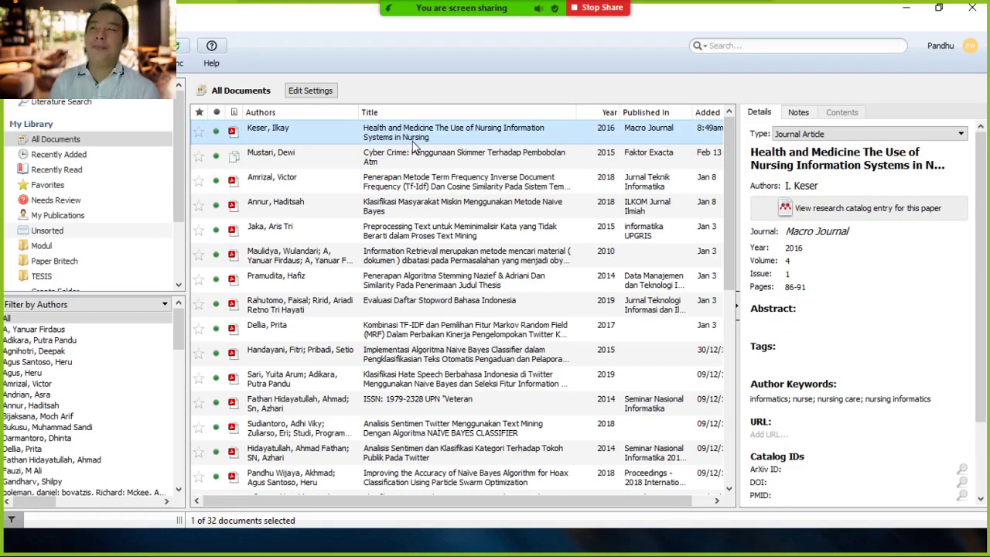
click(251, 160)
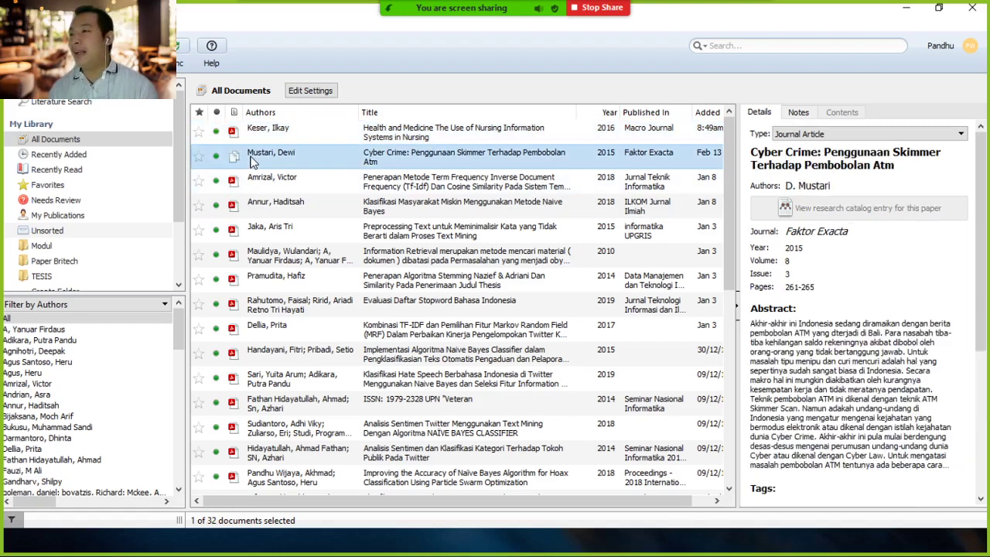
Read through the TF-IDF and cosine similarity article to page 4, close it and select the "Information Retrieval" entry
double_click(456, 182)
scroll(260, 291, down, 15)
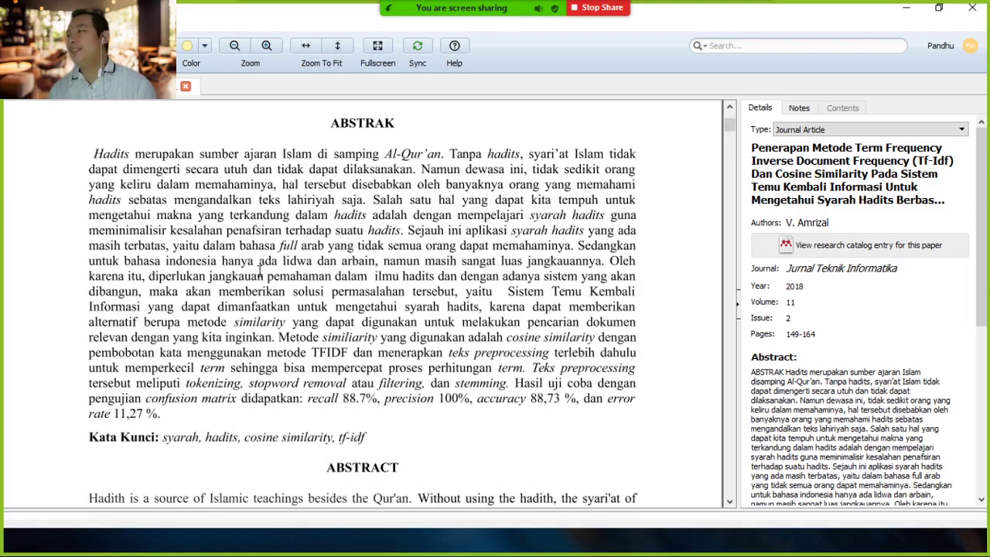
scroll(260, 291, down, 10)
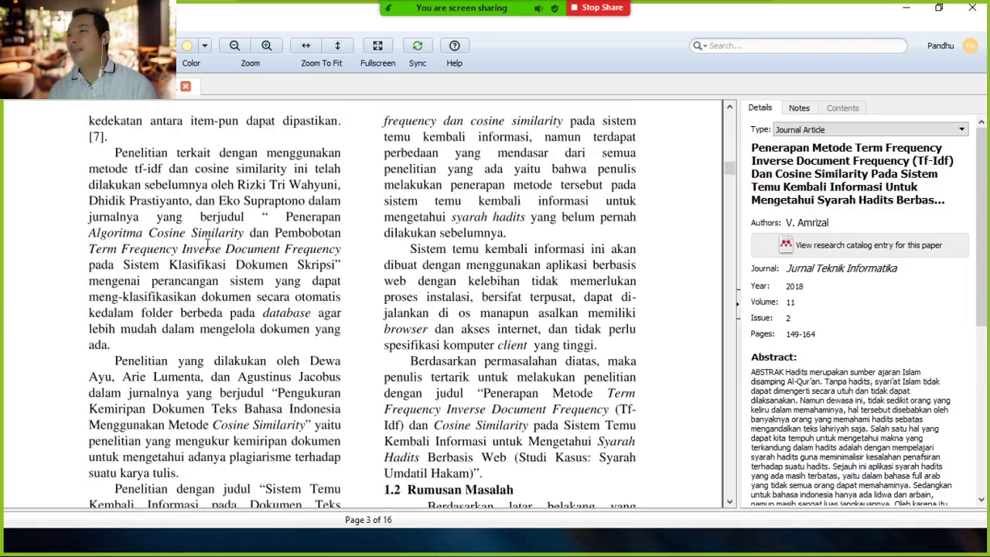
scroll(295, 280, down, 3)
scroll(294, 280, down, 15)
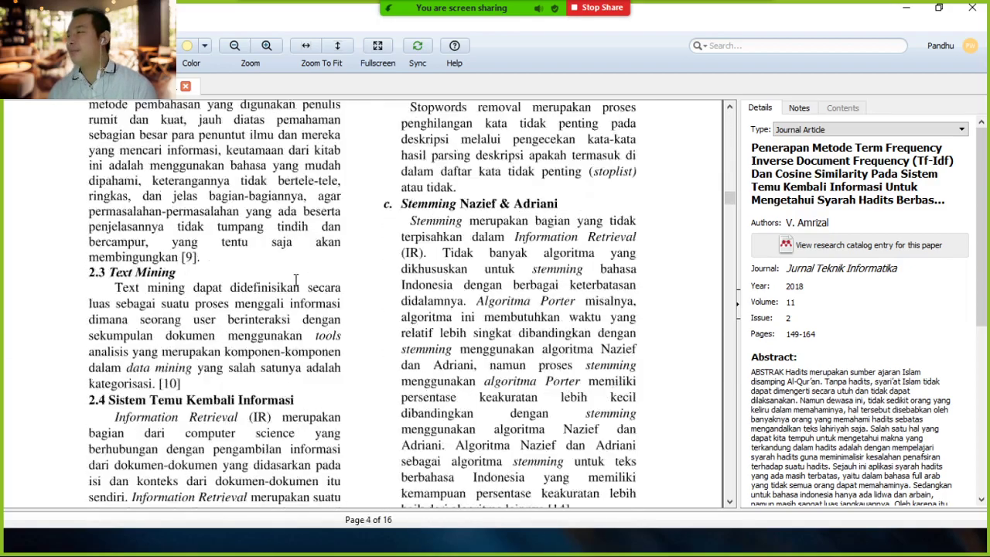
click(186, 85)
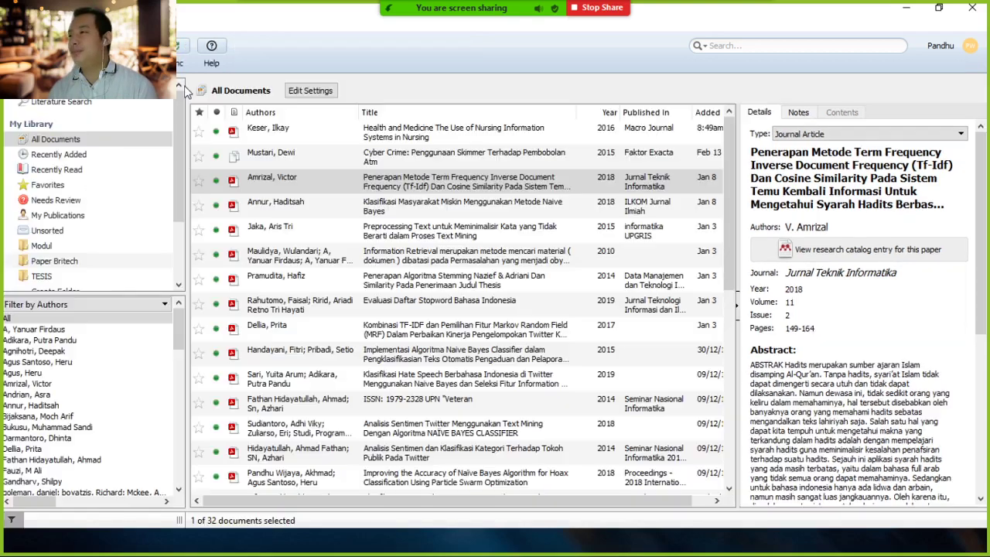
click(391, 265)
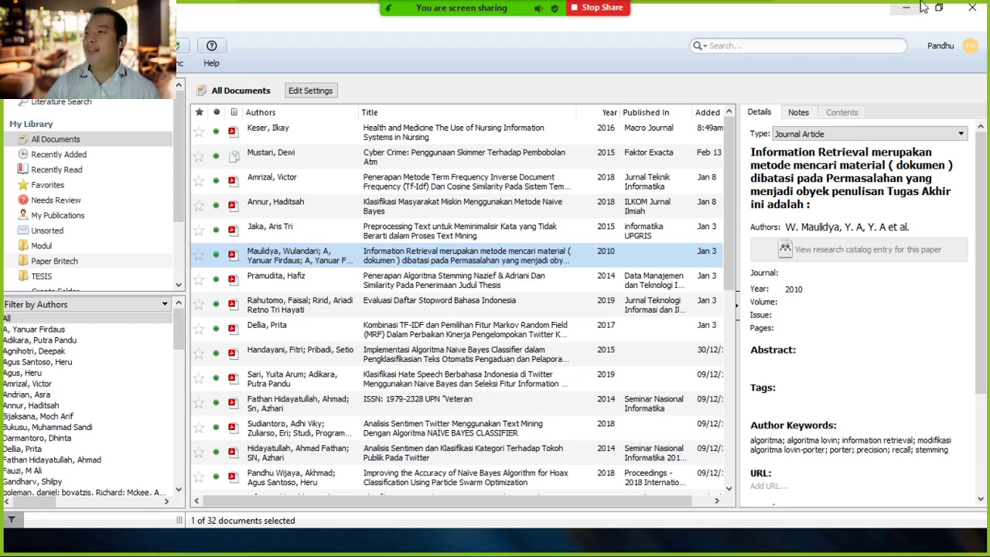
Switch to the Google Drive folder "Paper Sistem Informasi Keperawatan", preview the paper on Integrated Clinical Pathway and close it
click(910, 9)
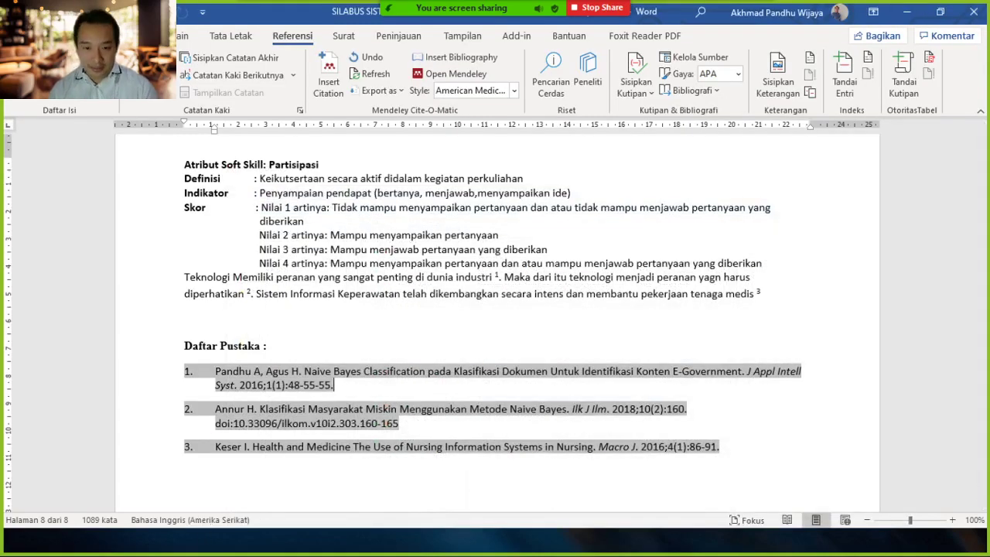
key(alt+Tab)
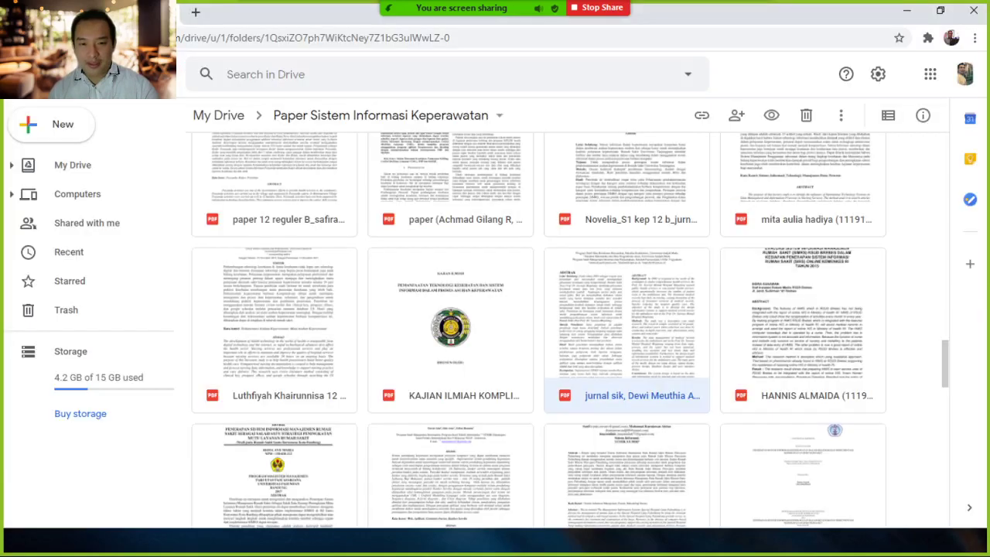
scroll(574, 372, up, 5)
scroll(574, 377, up, 10)
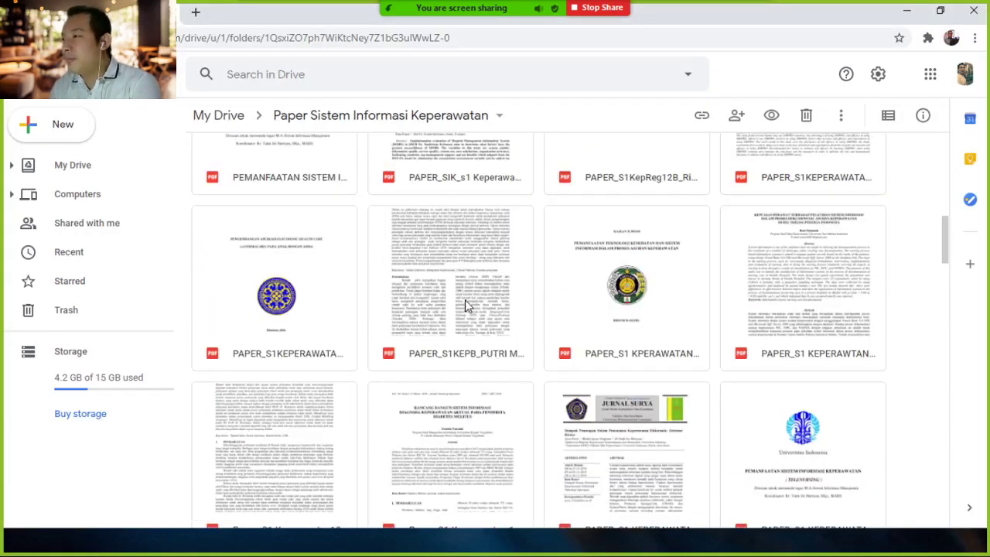
double_click(466, 302)
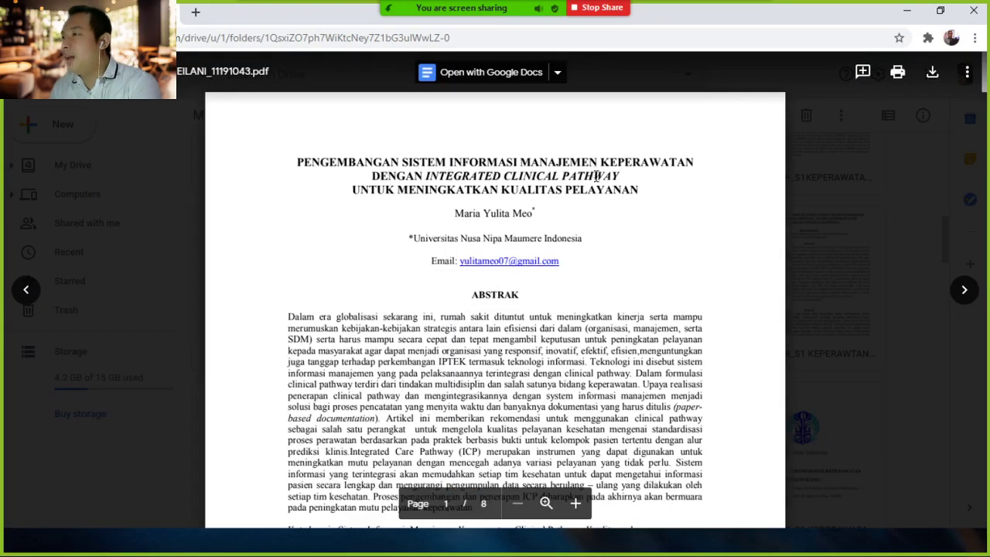
click(800, 242)
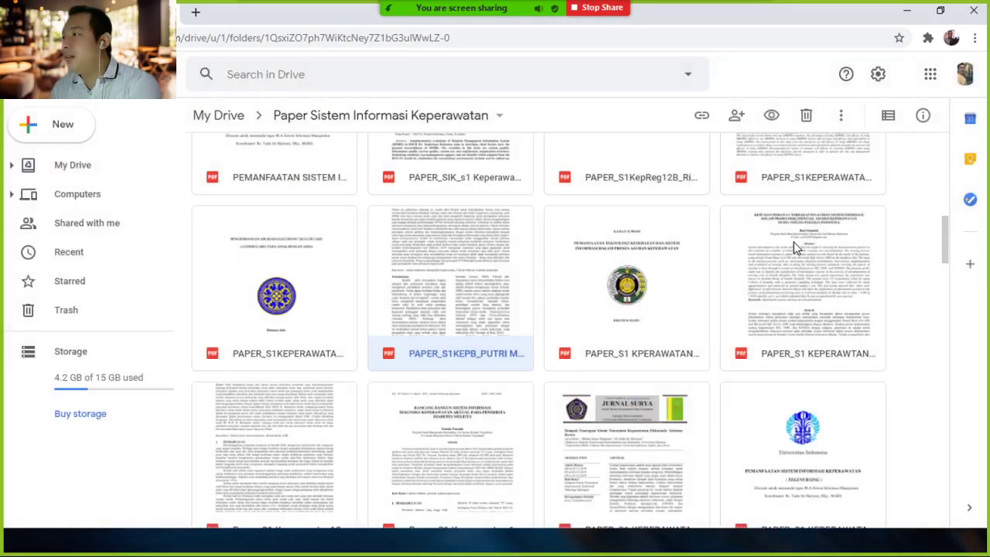
Preview the paper "Kepuasan Perawat Terhadap Pelatihan Sistem Informasi" and highlight its title
click(785, 305)
double_click(785, 306)
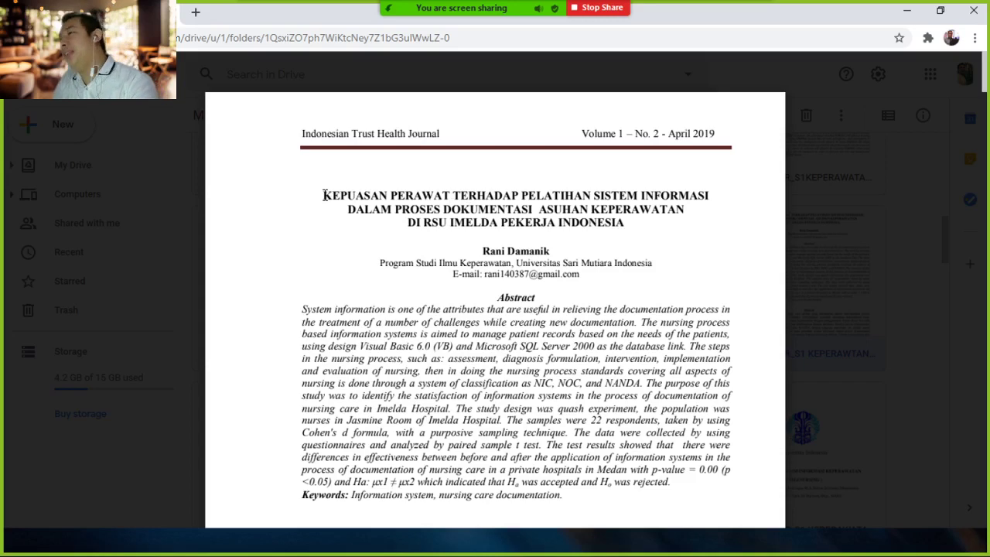
drag(324, 195, 592, 222)
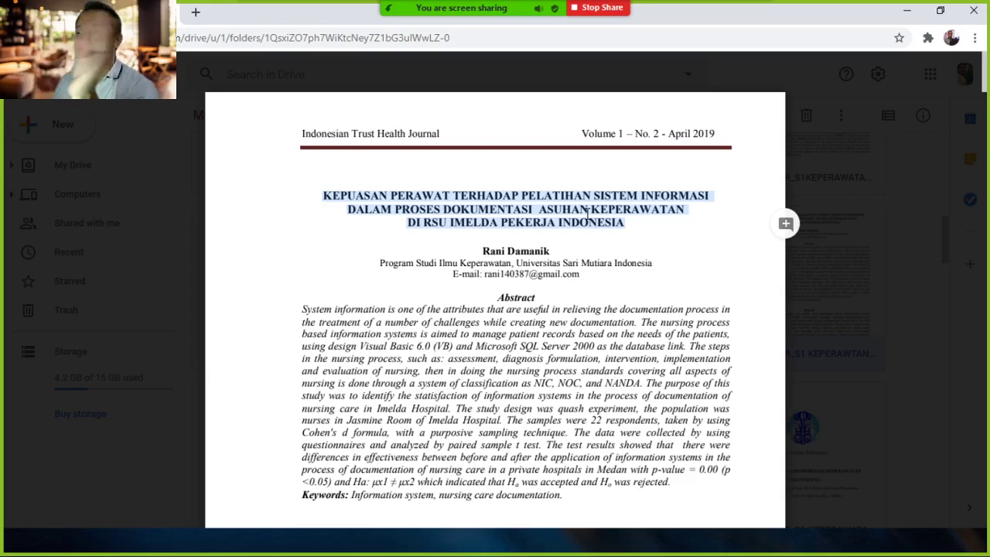
click(422, 214)
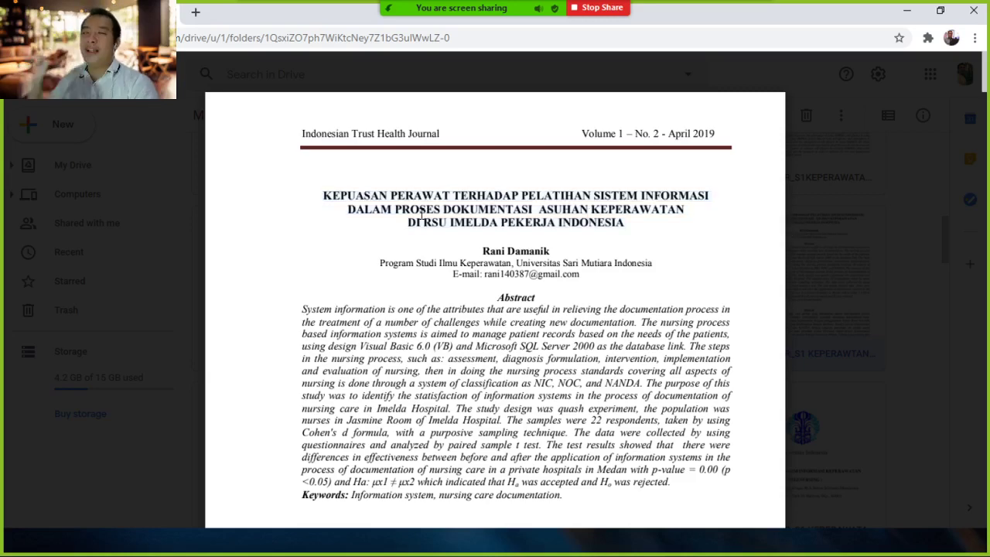
double_click(338, 198)
drag(338, 198, 625, 209)
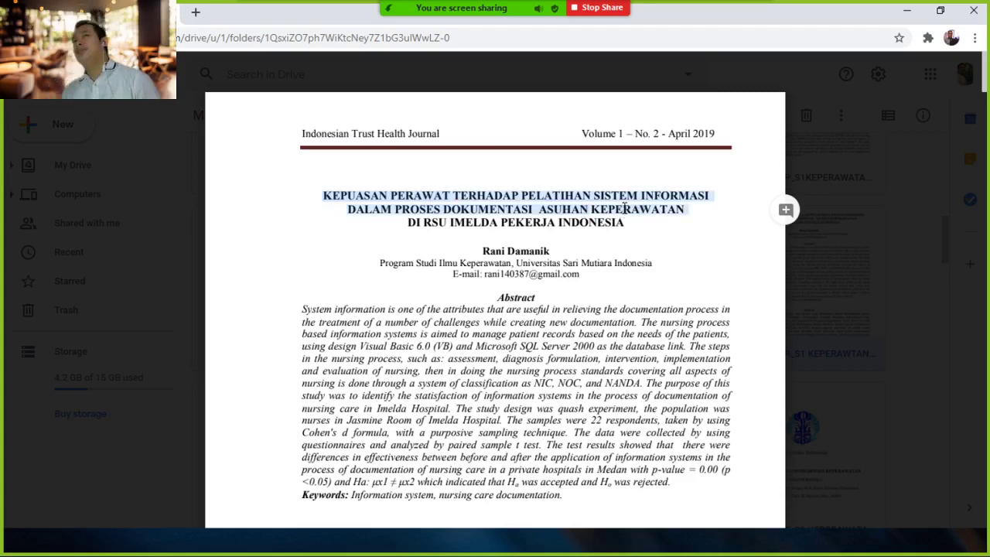